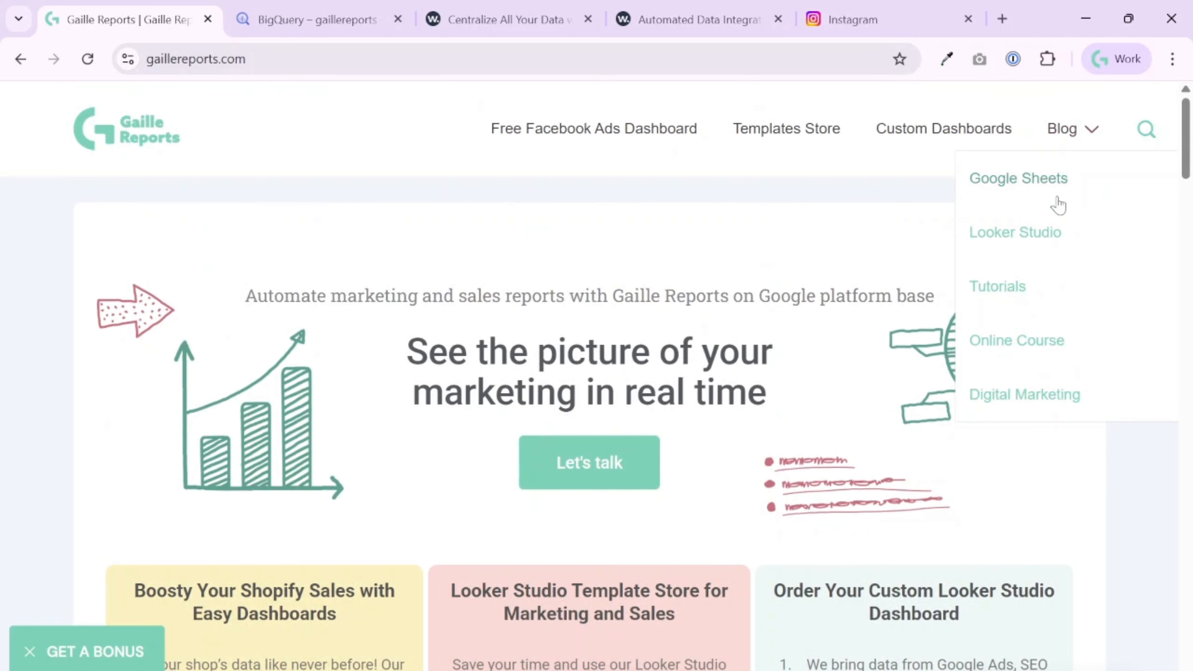
- Examine the Looker Studio dashboard templates offered on the Gaille Reports home page
scroll(691, 486, down, 15)
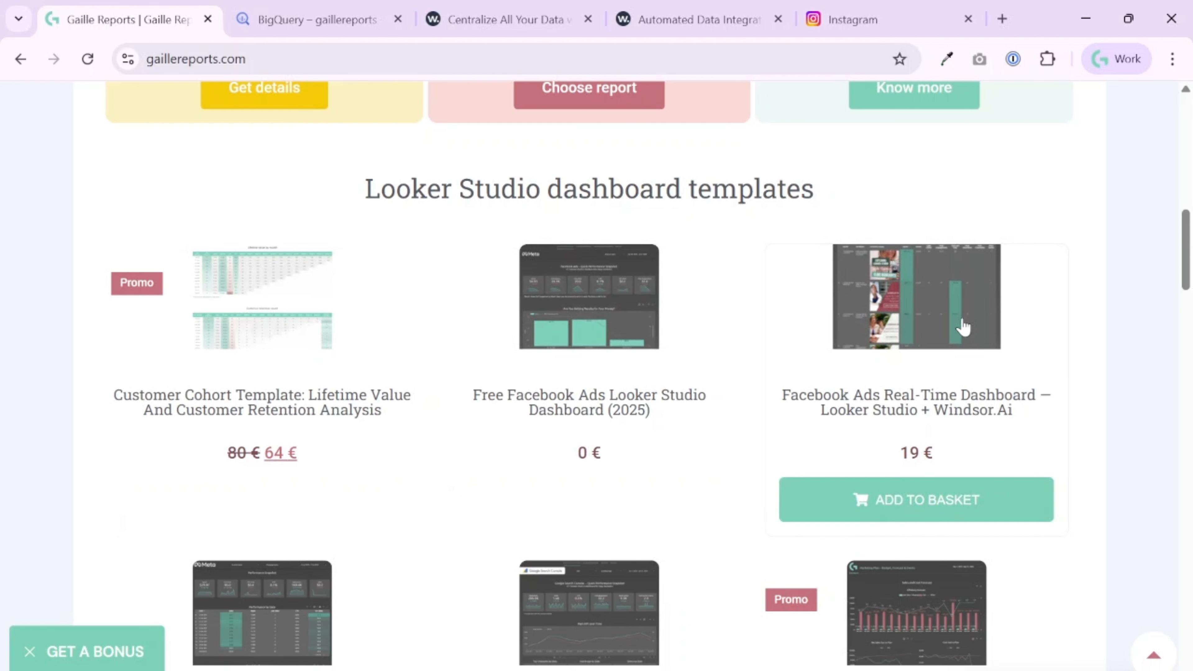
scroll(1095, 398, down, 2)
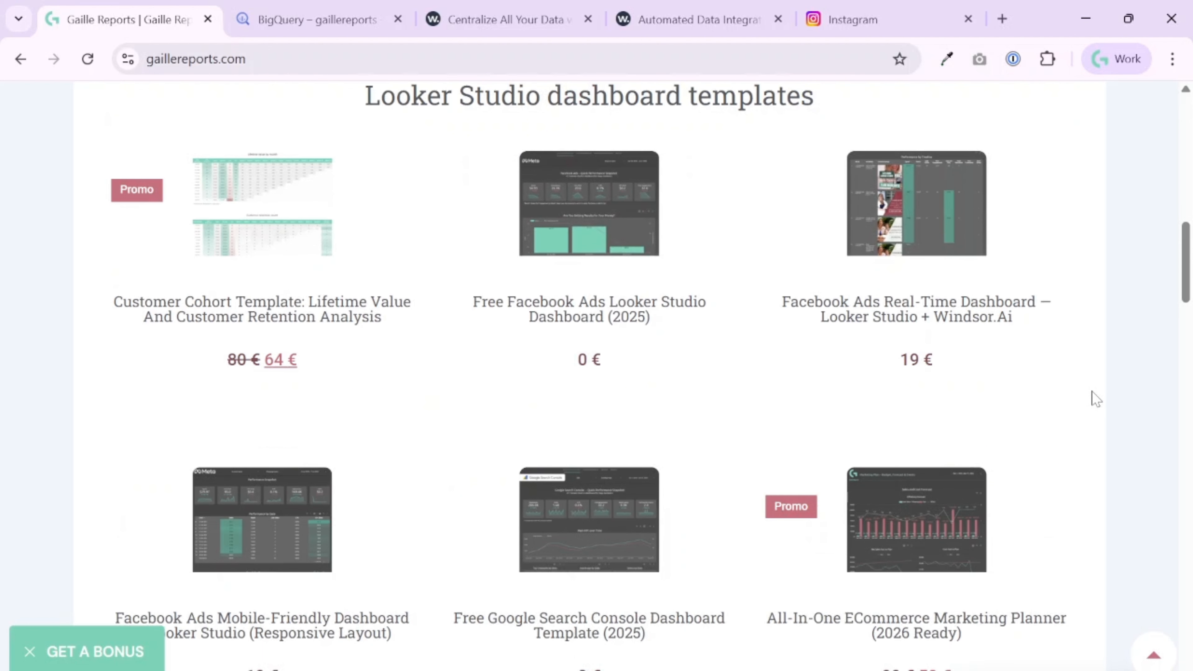
scroll(1114, 435, down, 2)
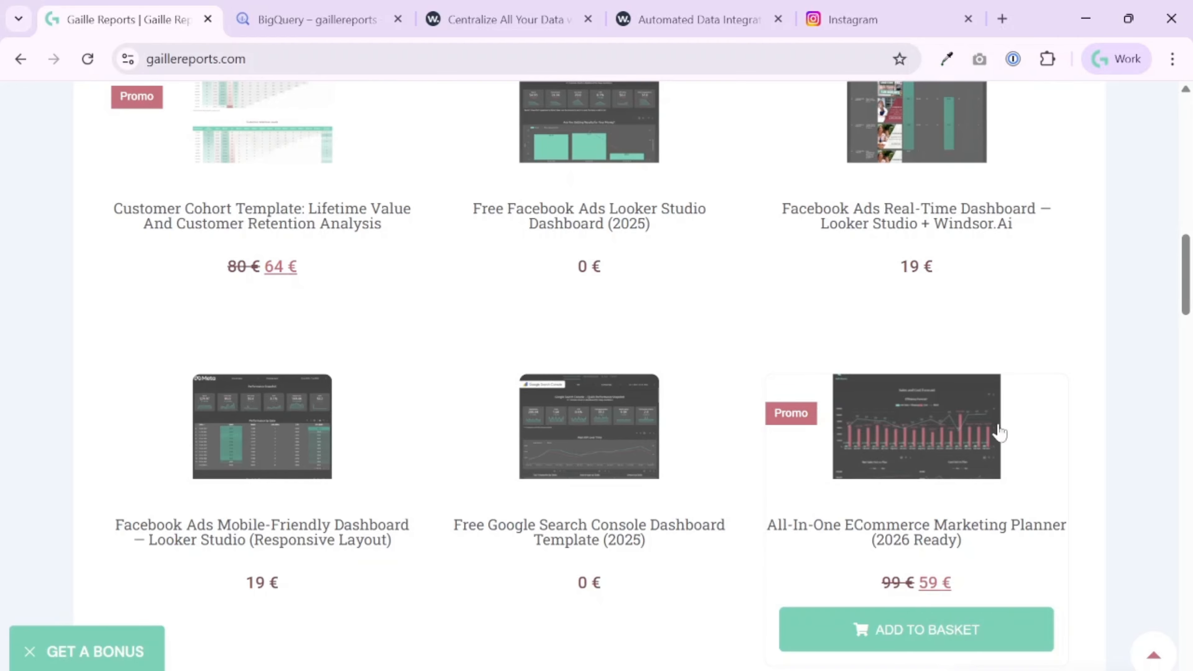
scroll(1105, 506, down, 4)
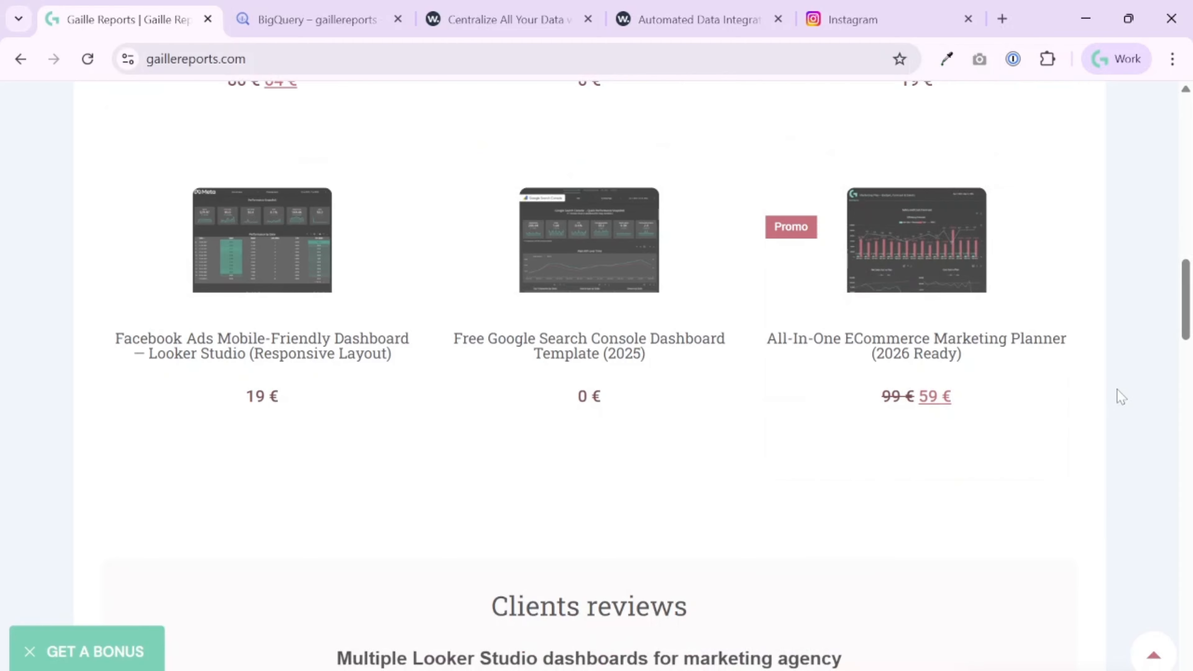
key(Home)
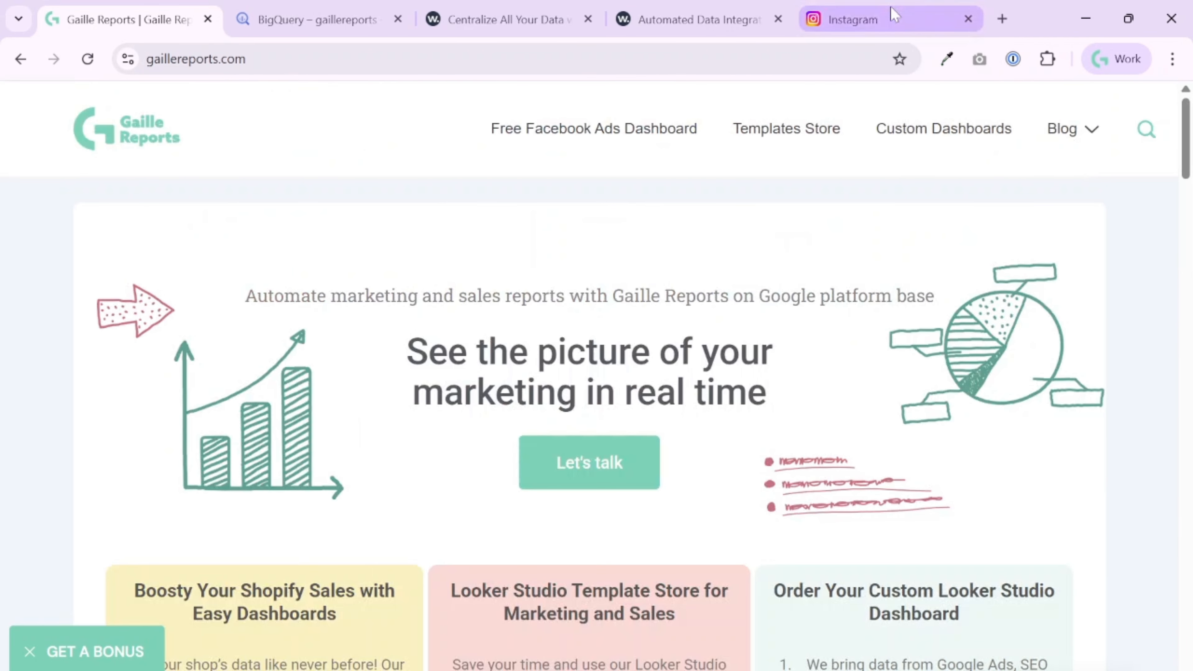
- View the BigQuery console, switch to the Windsor.ai data integration page and highlight the "325+" sources figure
click(336, 20)
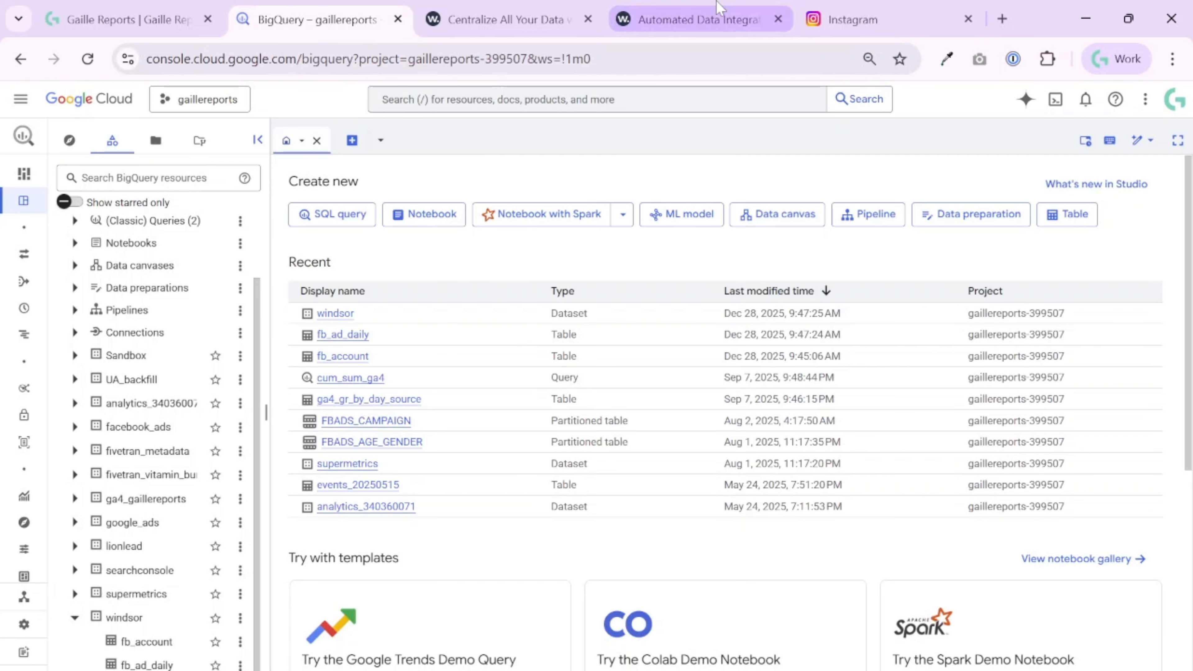
click(695, 20)
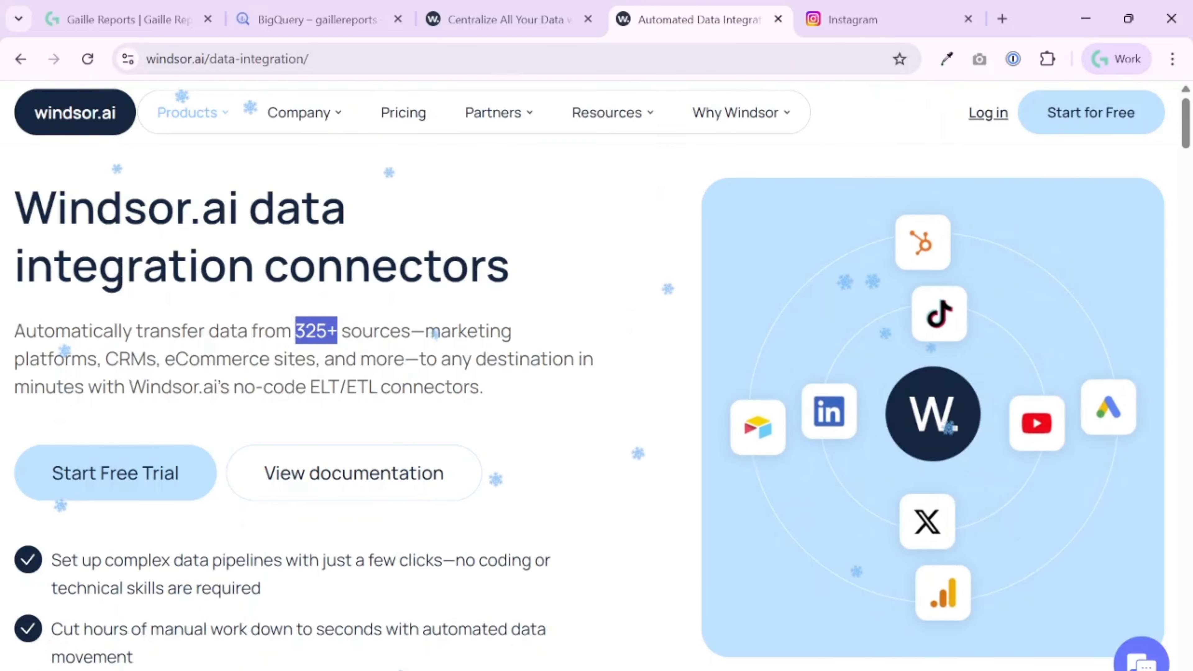
click(71, 514)
drag(296, 332, 337, 331)
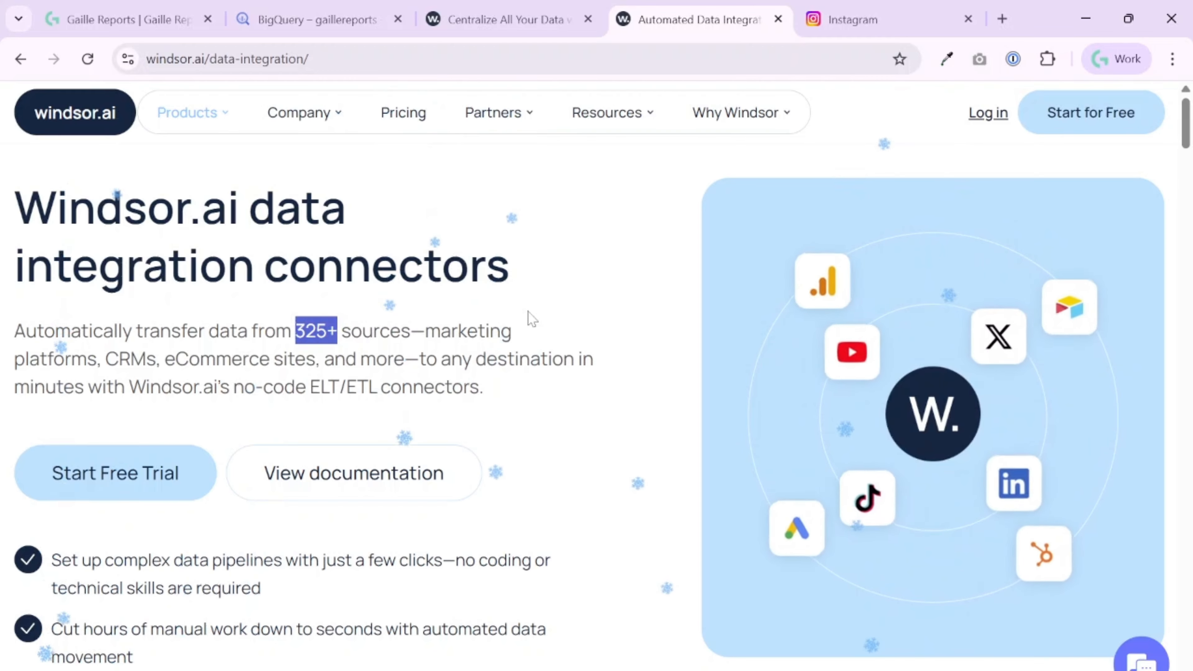
- Switch to Instagram and look through the home feed
click(904, 27)
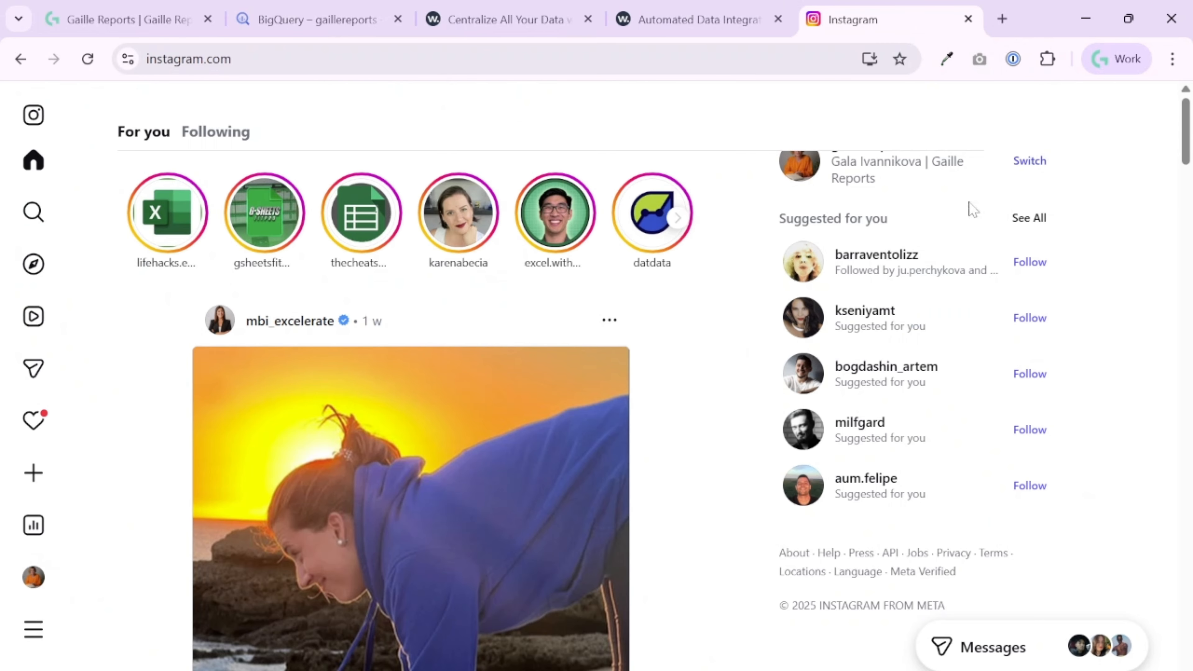
scroll(1151, 209, down, 10)
scroll(1149, 229, up, 10)
- Switch to the Windsor.ai onboarding app at its data source selection page
click(523, 11)
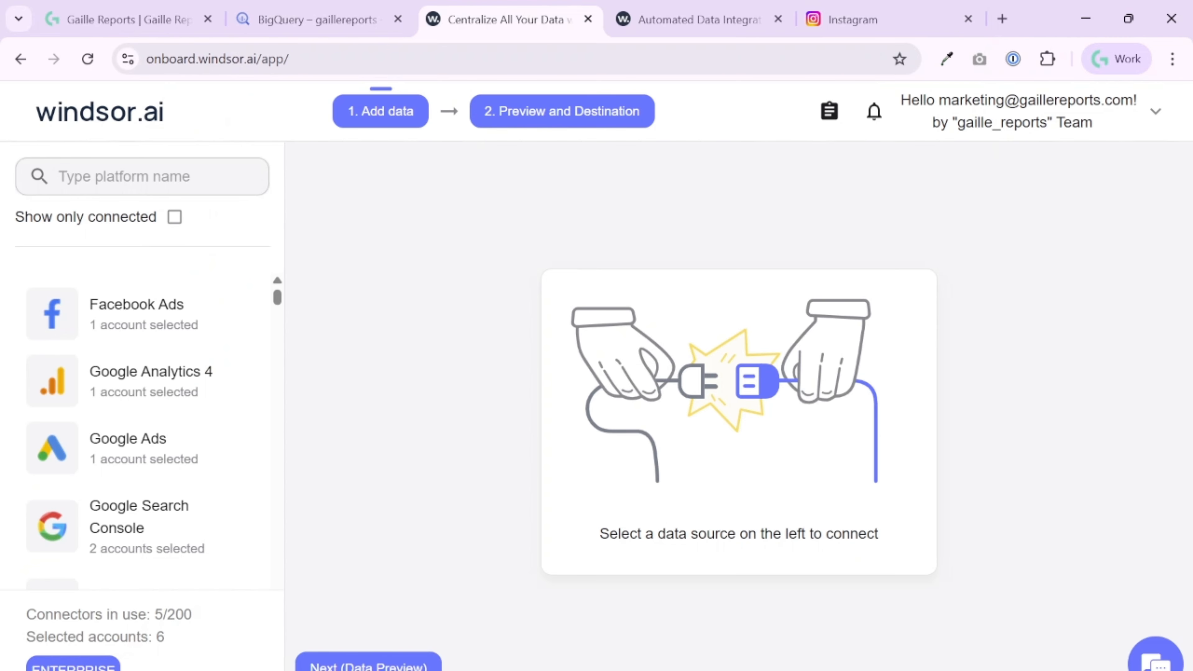
click(706, 7)
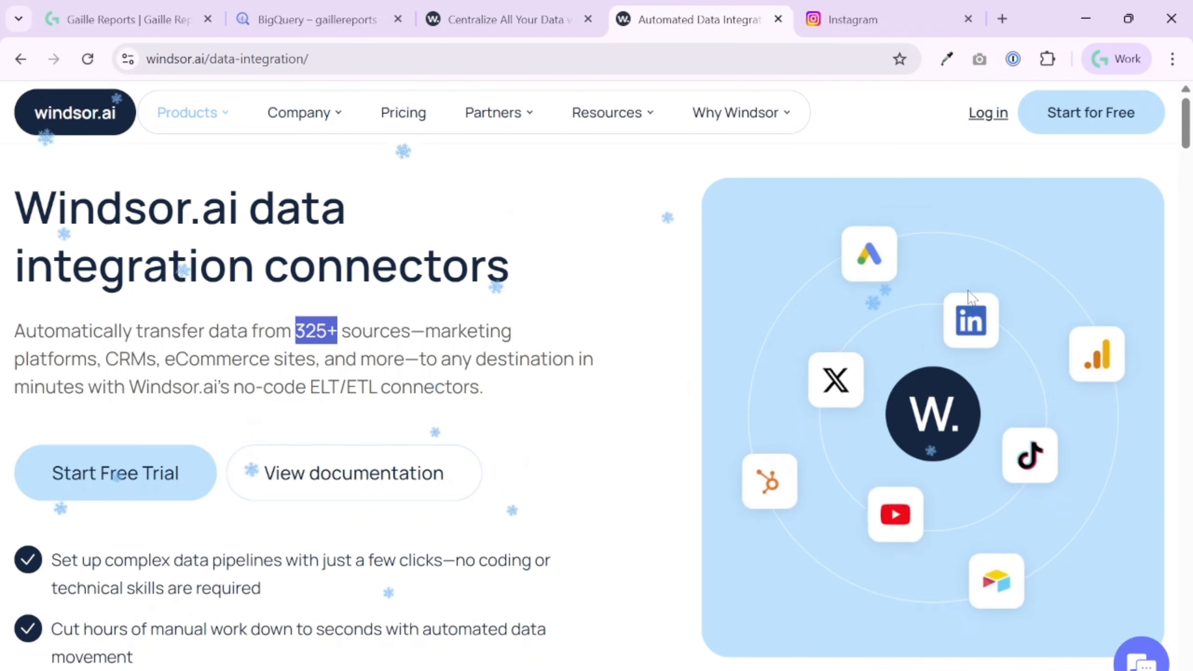
click(511, 19)
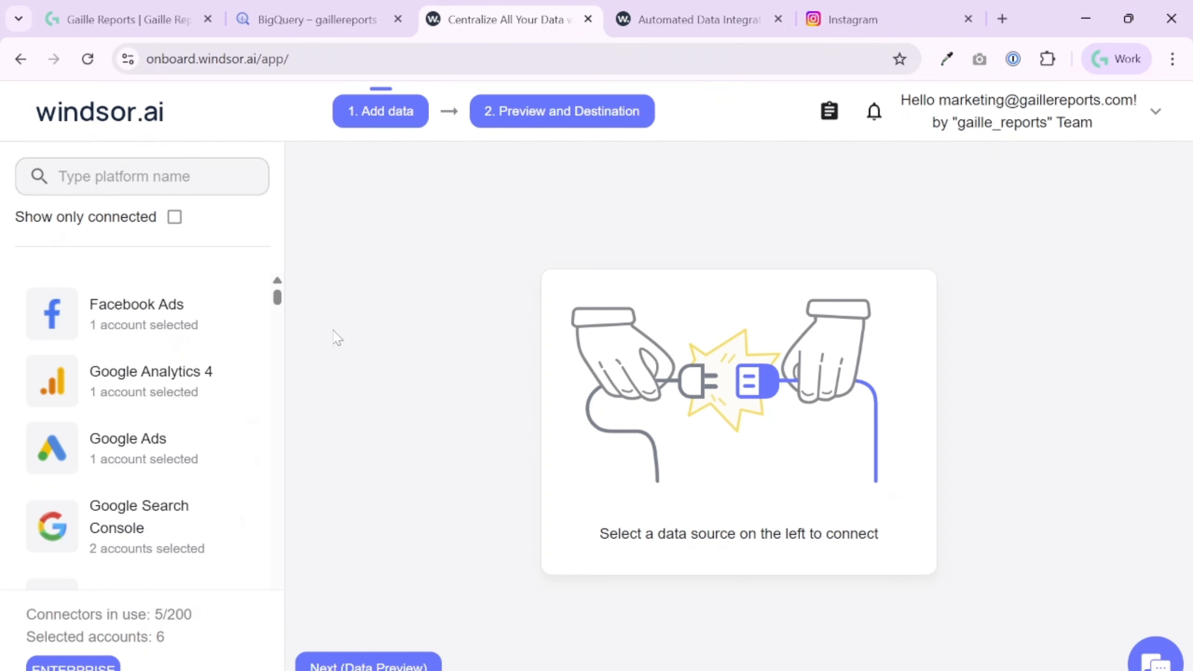
- Search the platform list for "publ" and for "you"
click(94, 177)
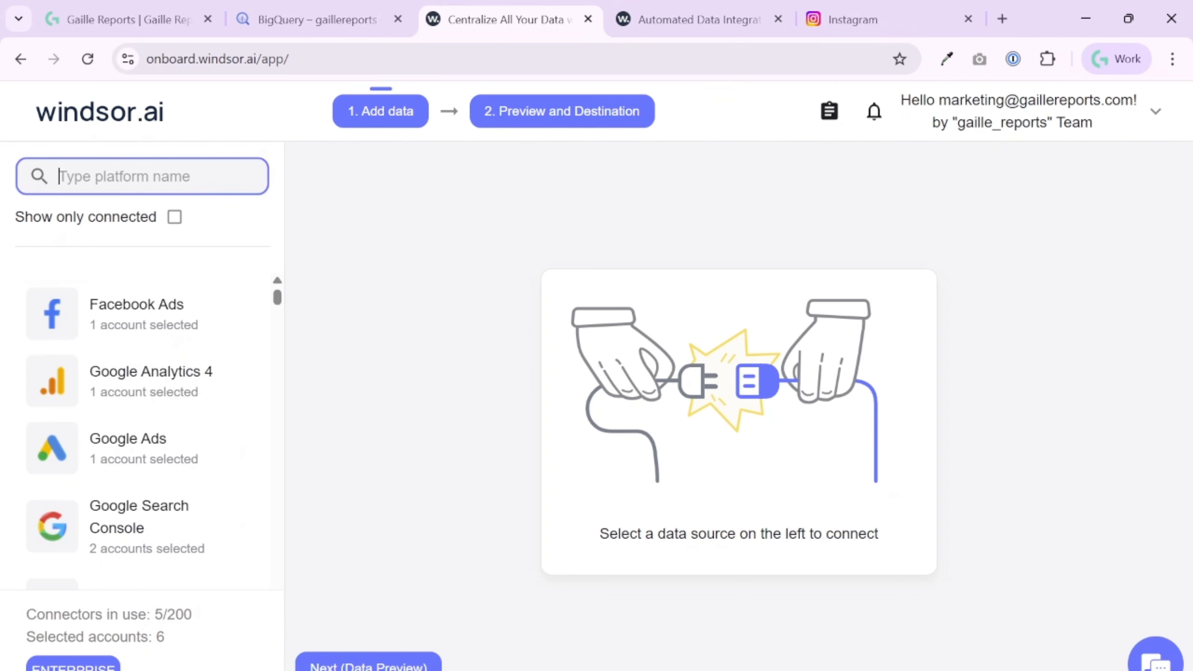
text(publ)
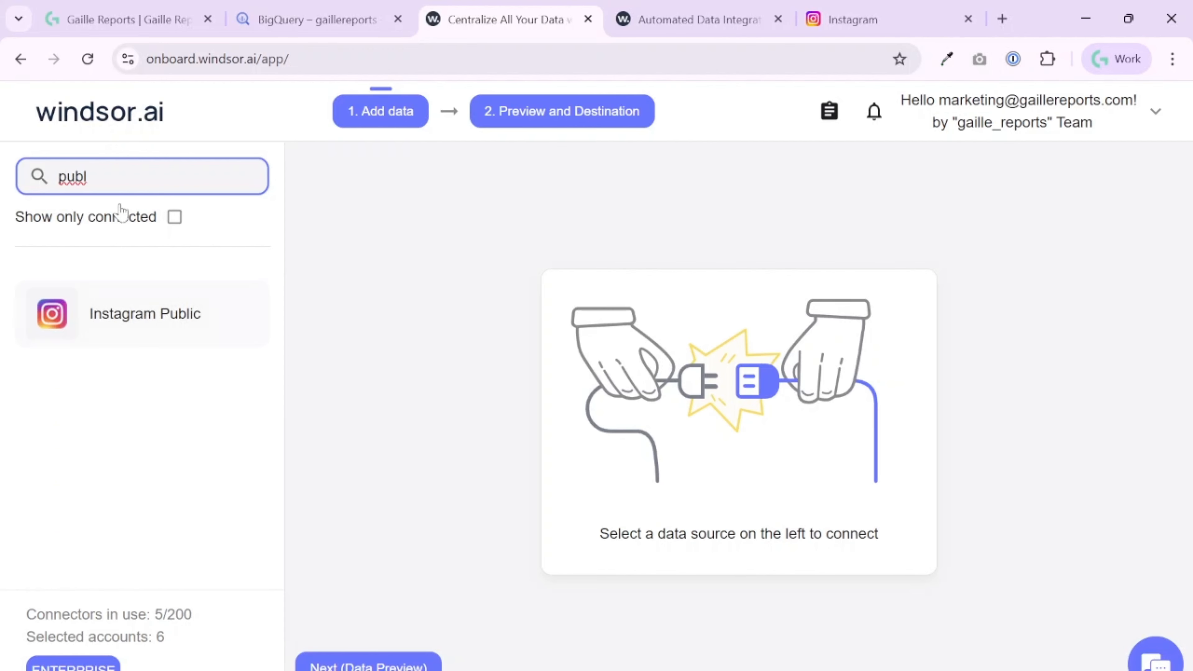
key(ctrl+a)
text(you)
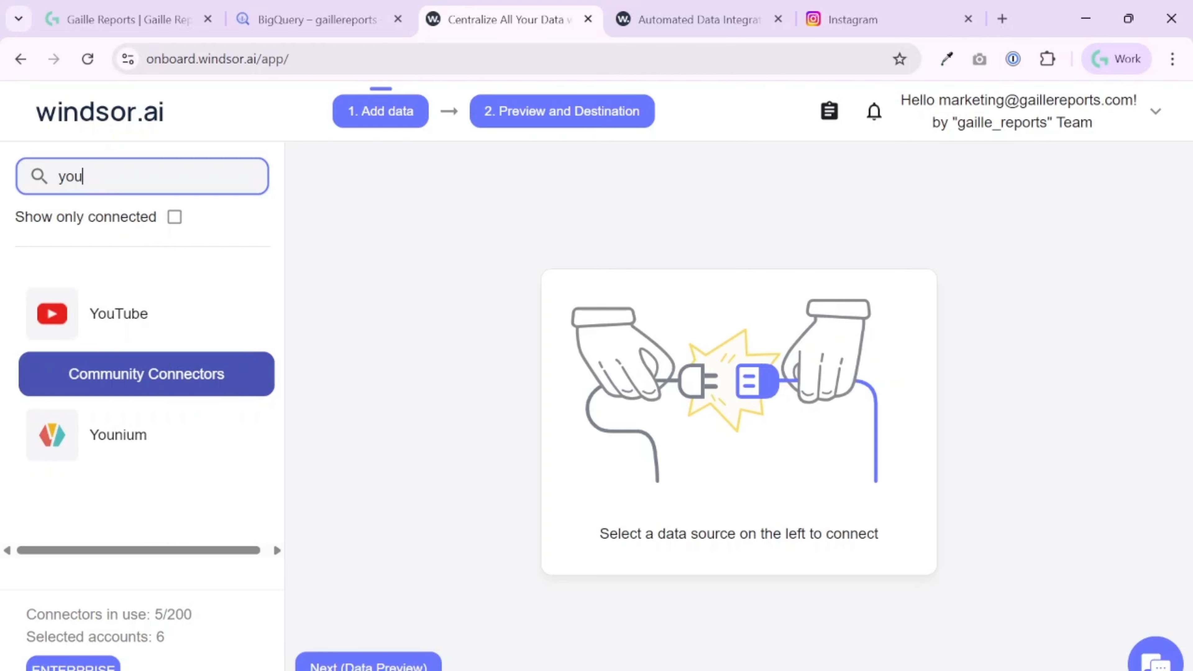
- Filter the platform list by "ins" and open the Instagram Public connector
key(ctrl+a)
text(intrs)
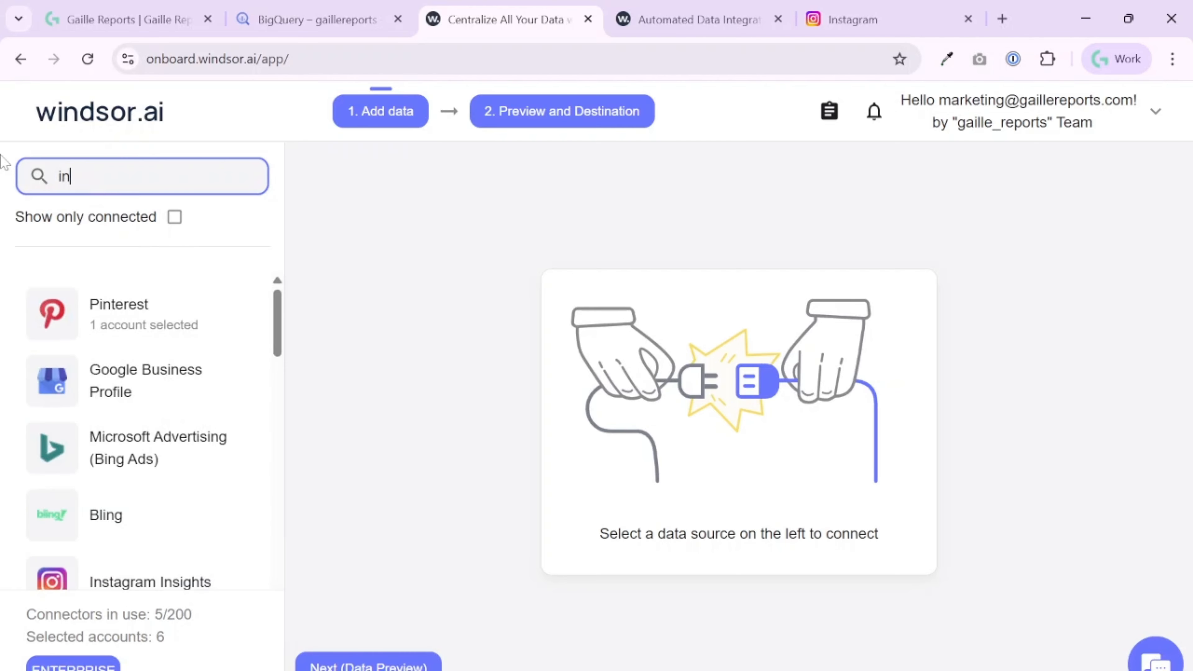
key(BackSpace)
key(BackSpace)
key(BackSpace)
text(s)
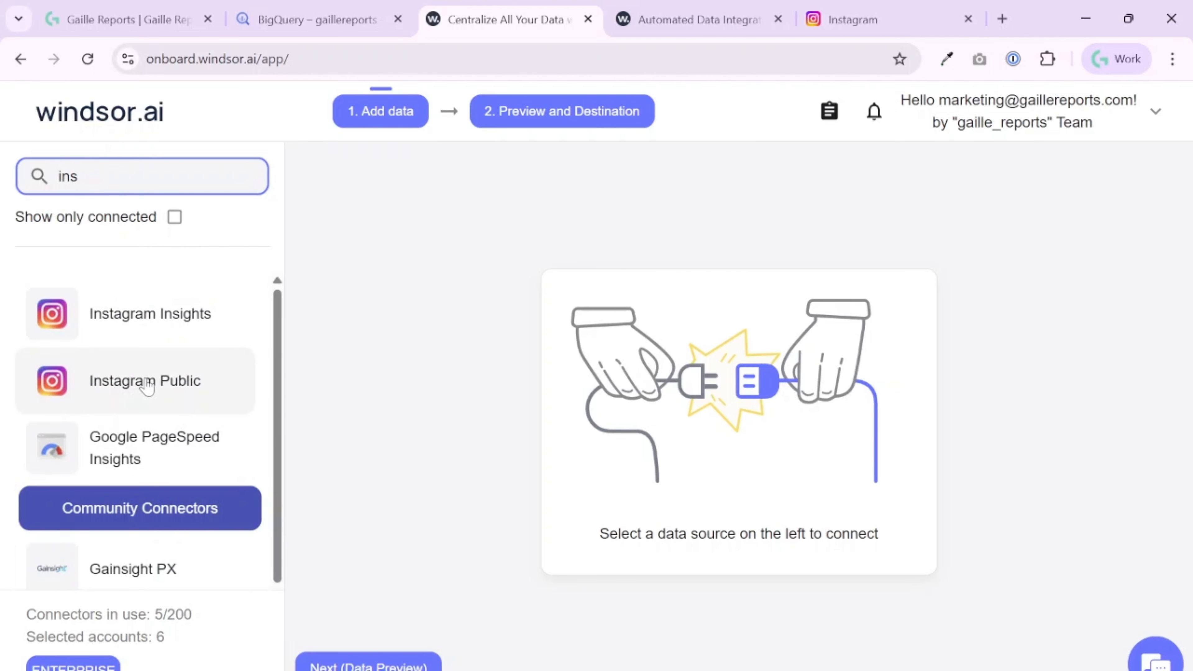
click(146, 385)
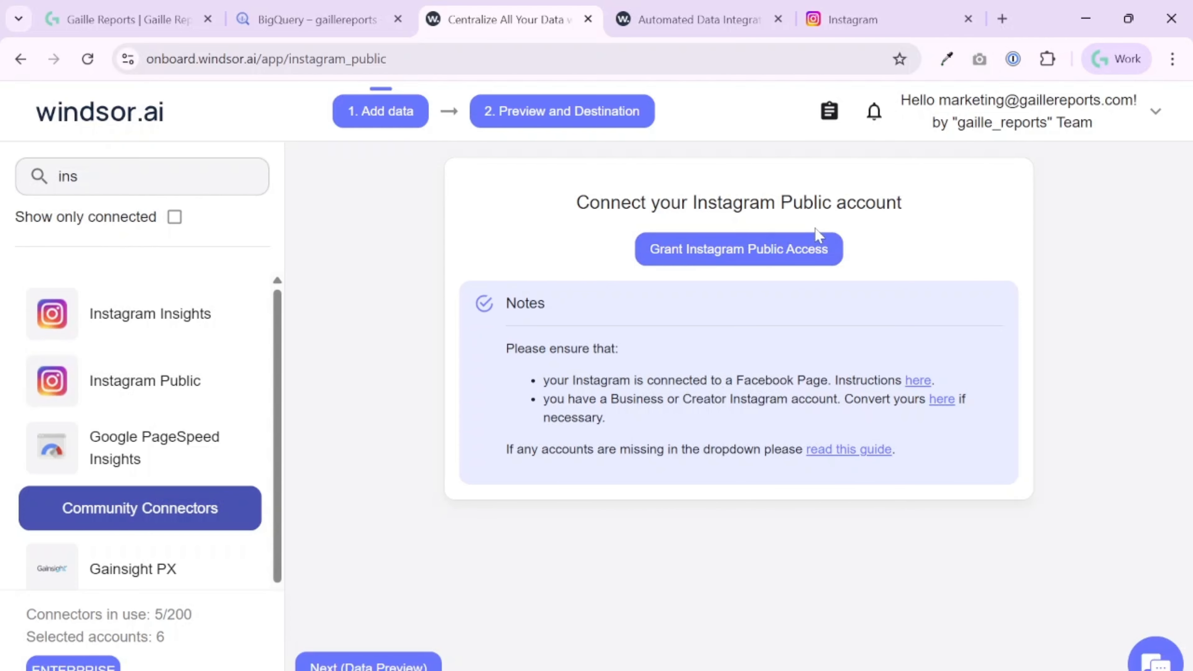
- Grant Windsor.ai access to Instagram Public through the Facebook consent window and close that window
click(728, 256)
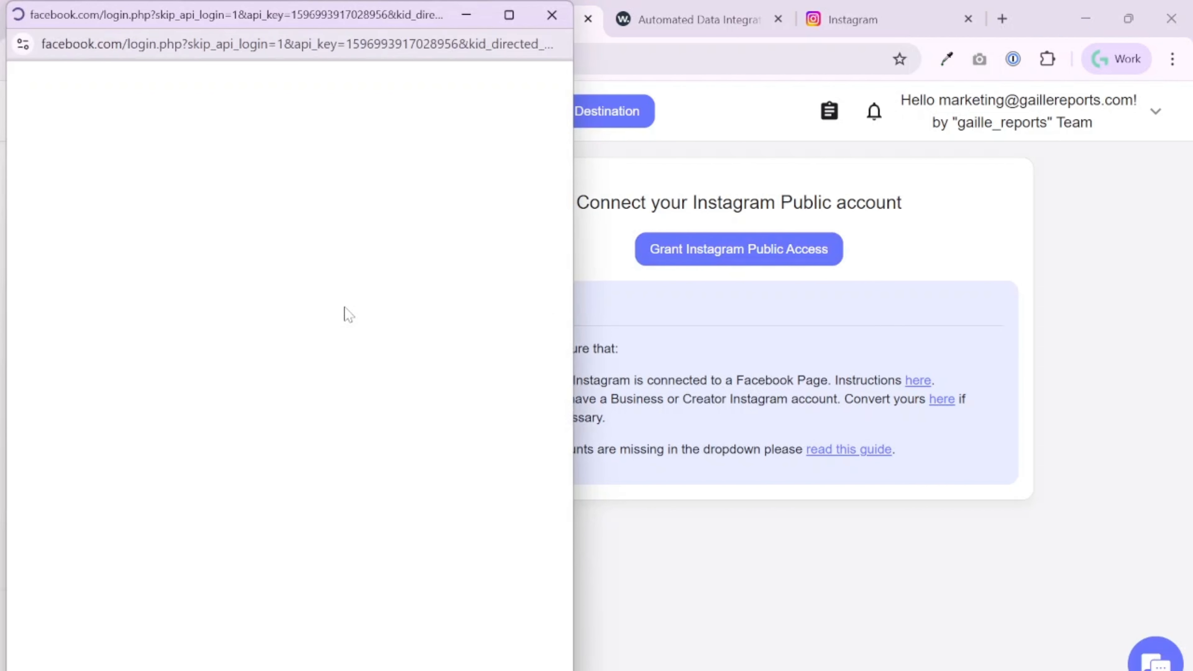
click(812, 258)
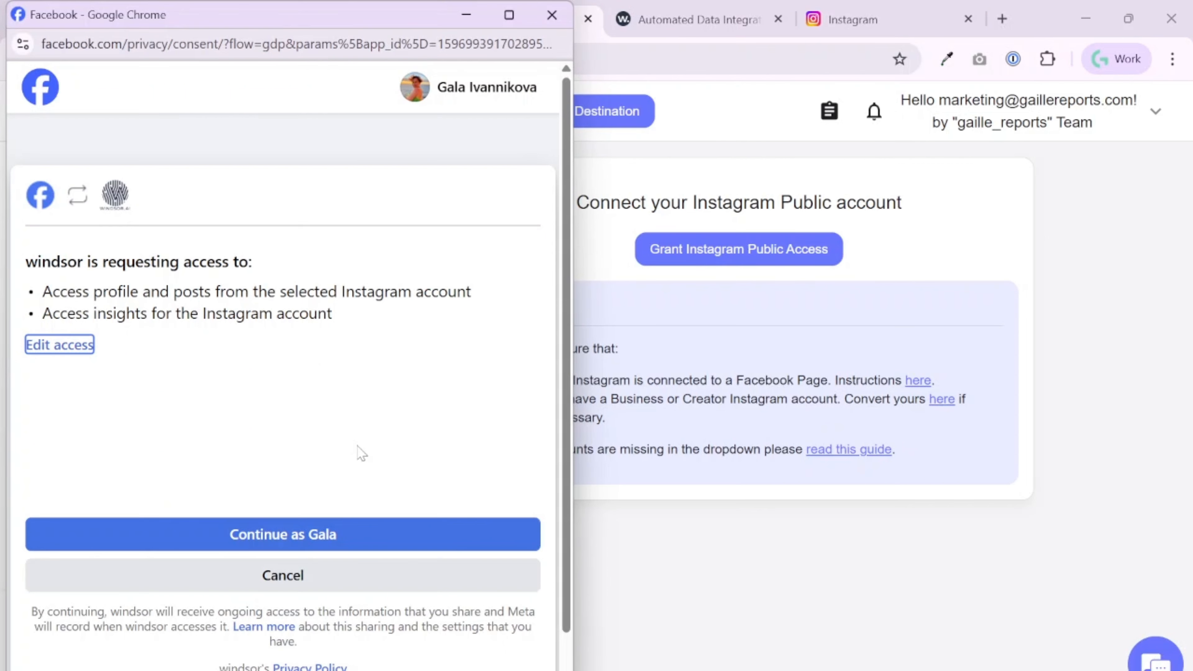
click(362, 540)
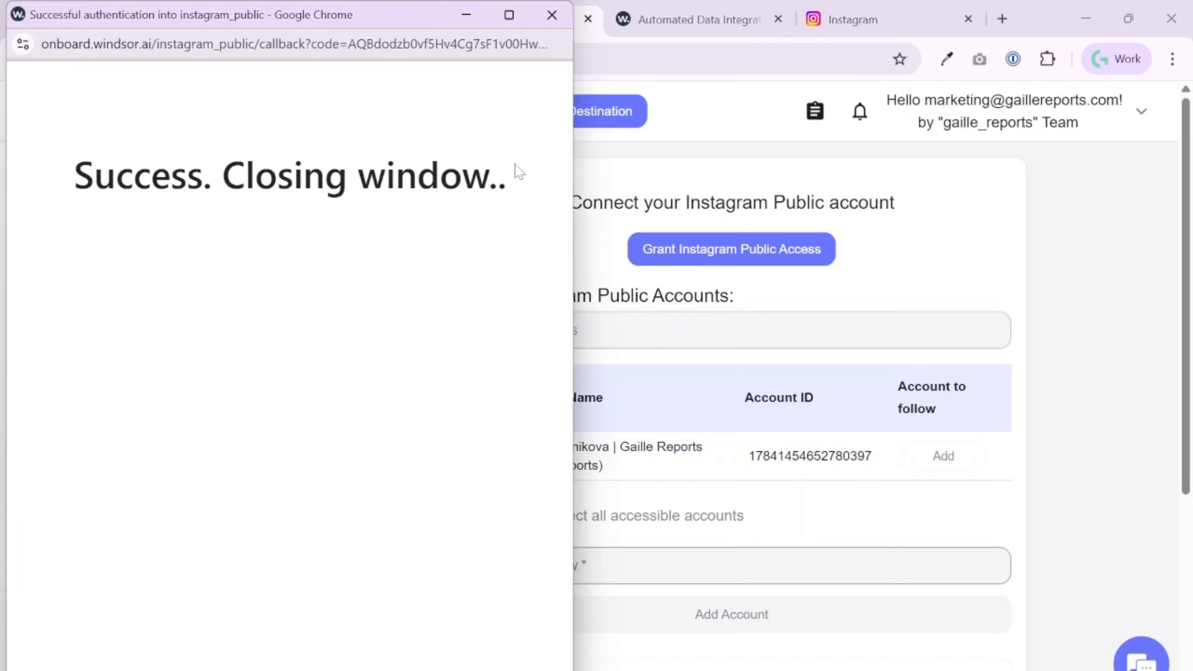
click(550, 15)
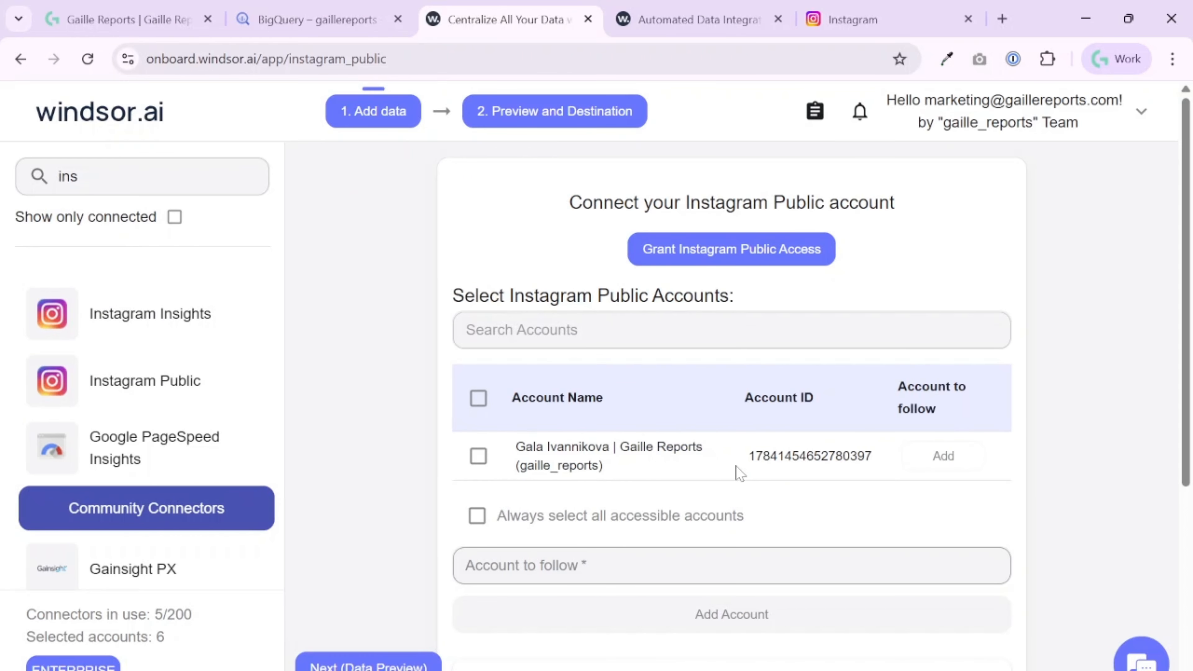
click(478, 457)
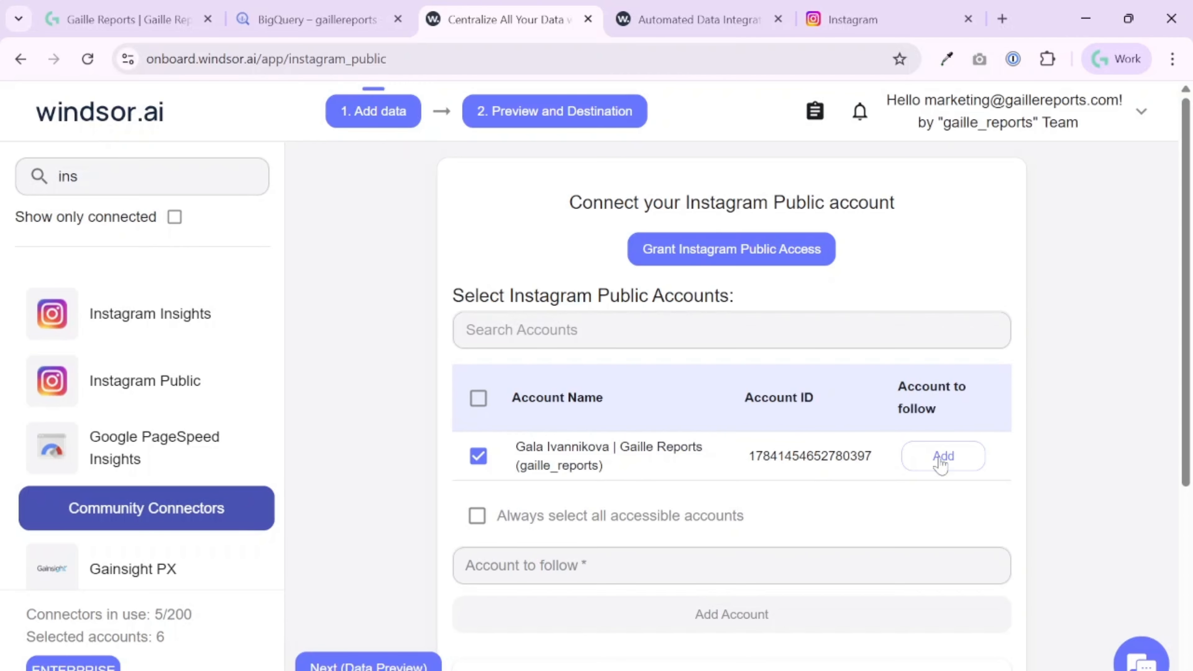
scroll(582, 531, down, 4)
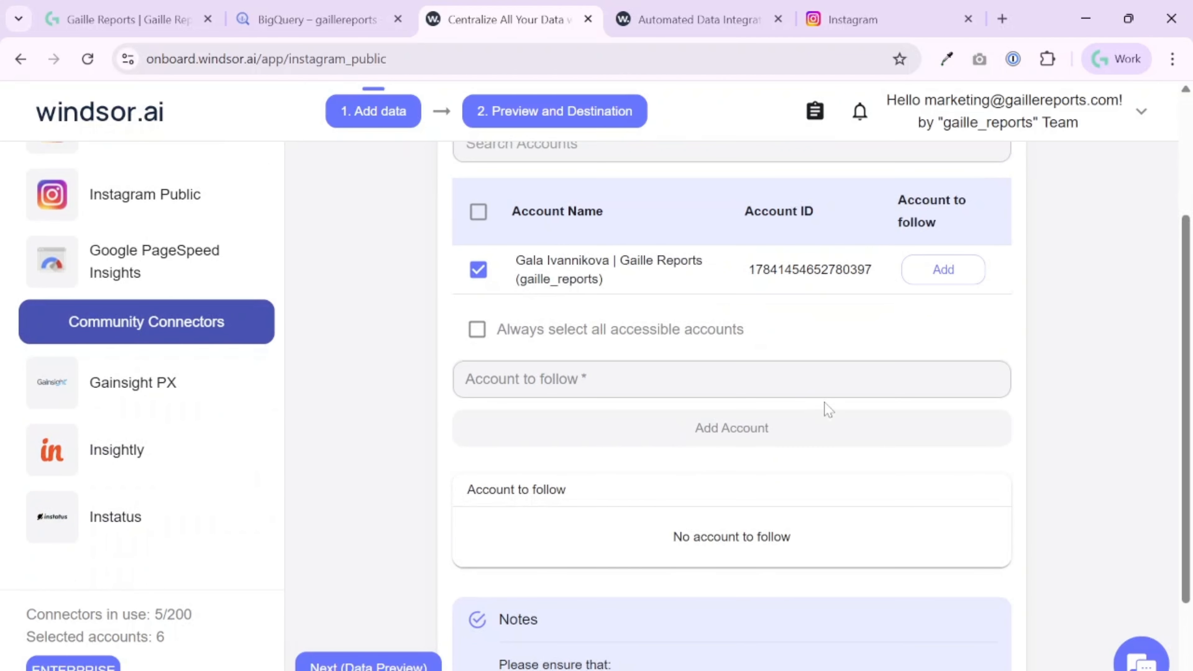
scroll(829, 409, up, 2)
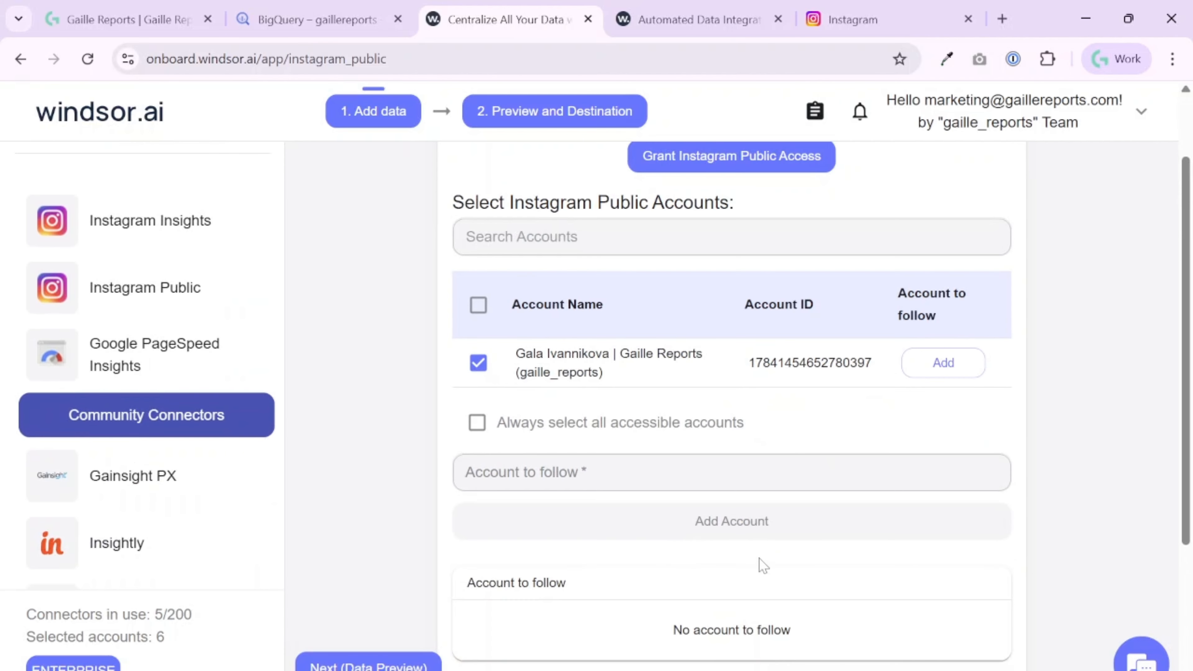
scroll(799, 566, down, 2)
click(938, 281)
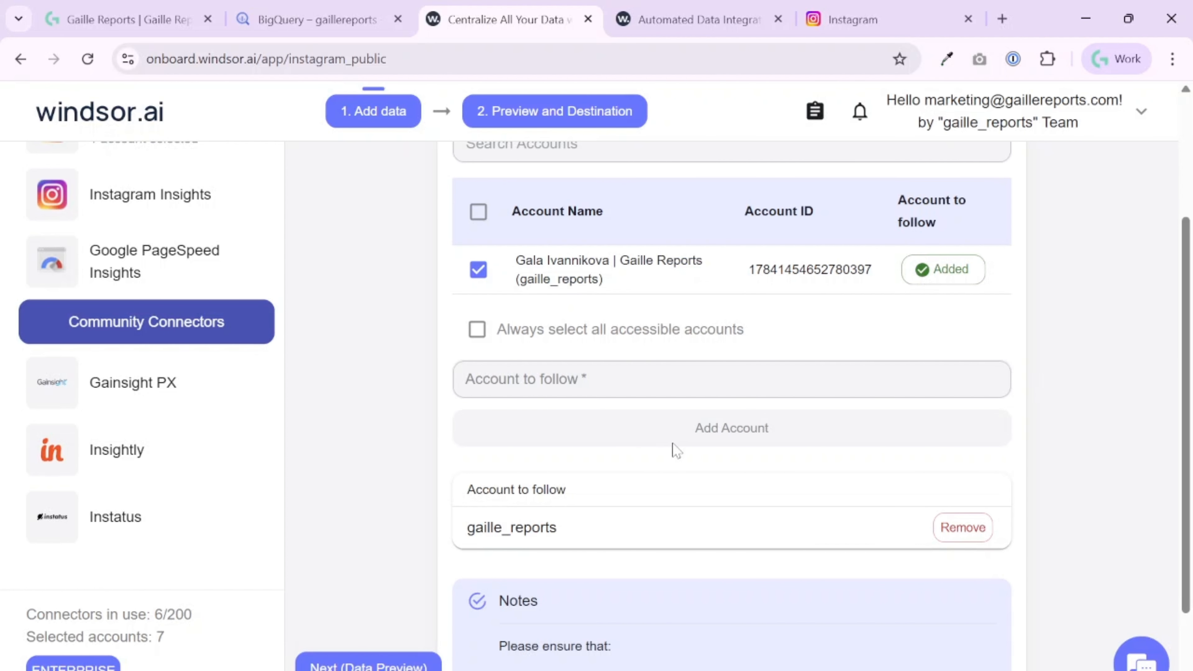
- Proceed to the data preview and set the data source to Instagram Public
scroll(675, 449, down, 2)
click(335, 660)
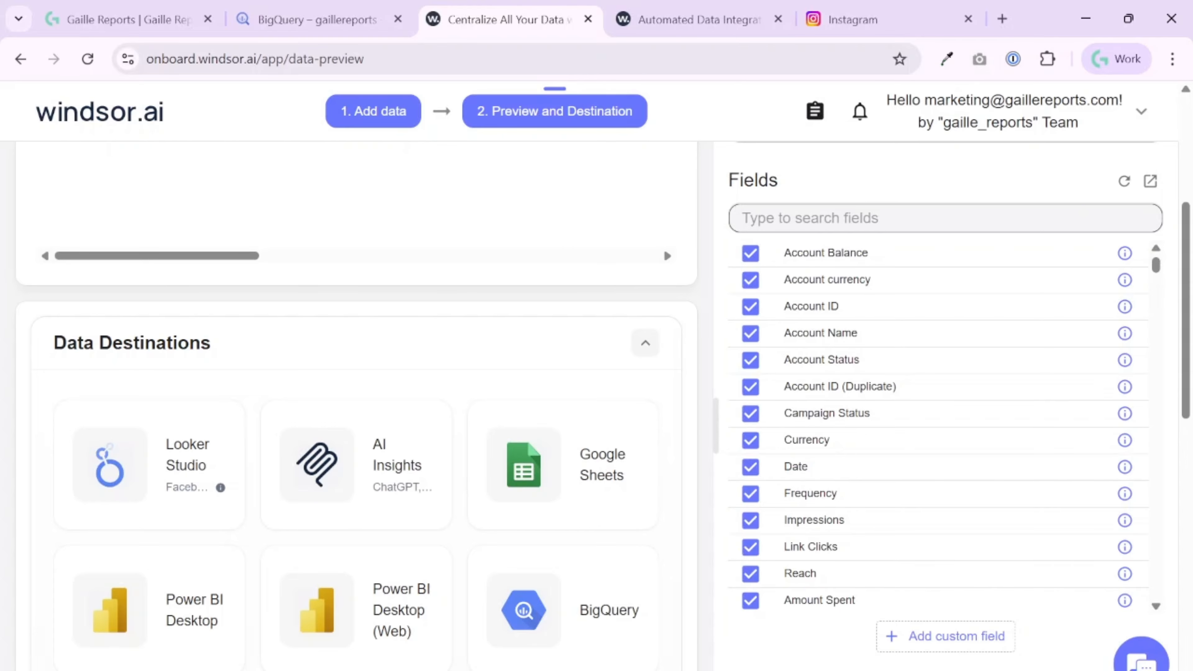
scroll(933, 293, up, 4)
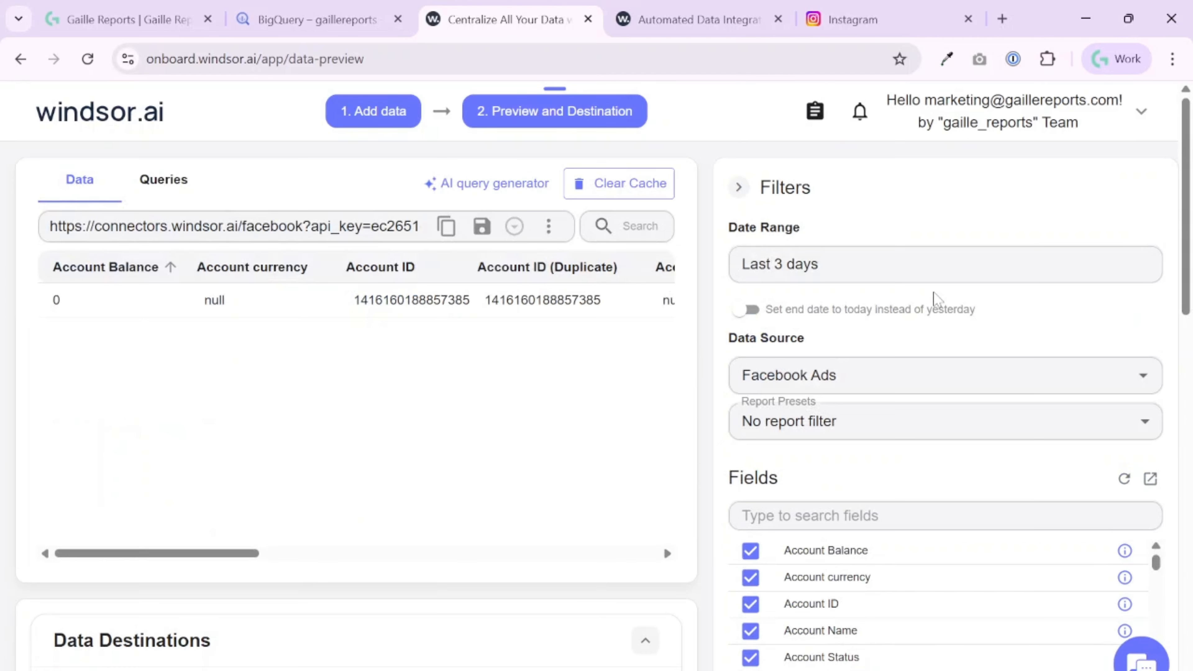
click(1010, 376)
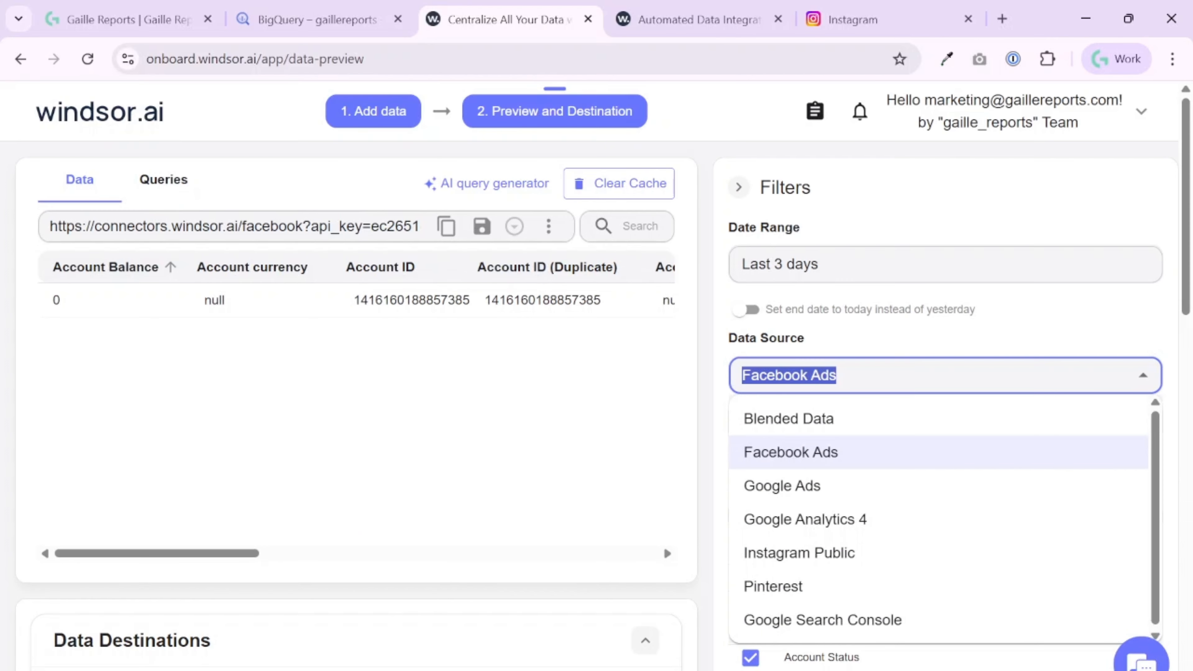
click(1011, 560)
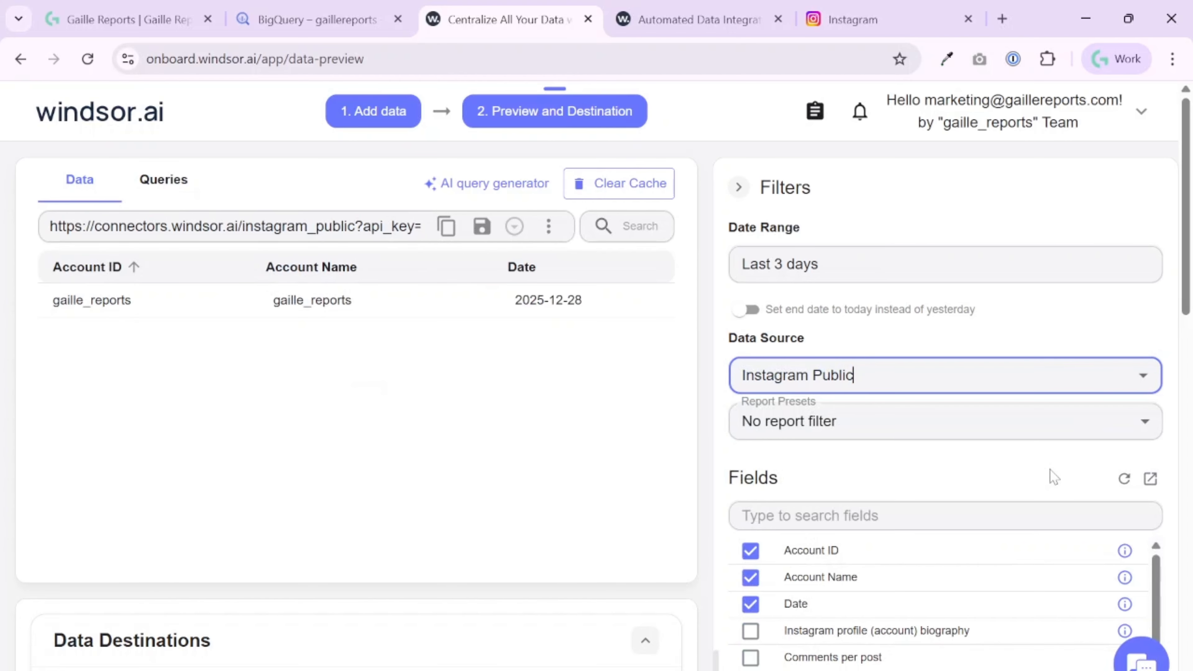
- Apply the media_metrics report preset and add the Account Name and Date fields to the query
scroll(1053, 477, down, 4)
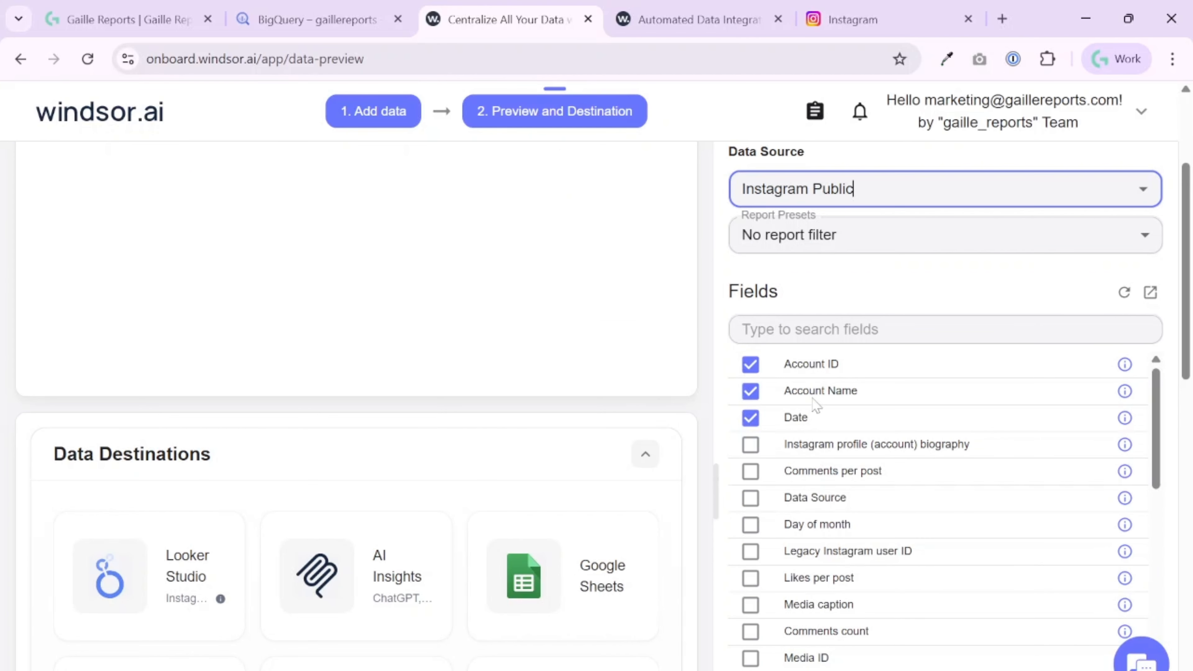
click(834, 235)
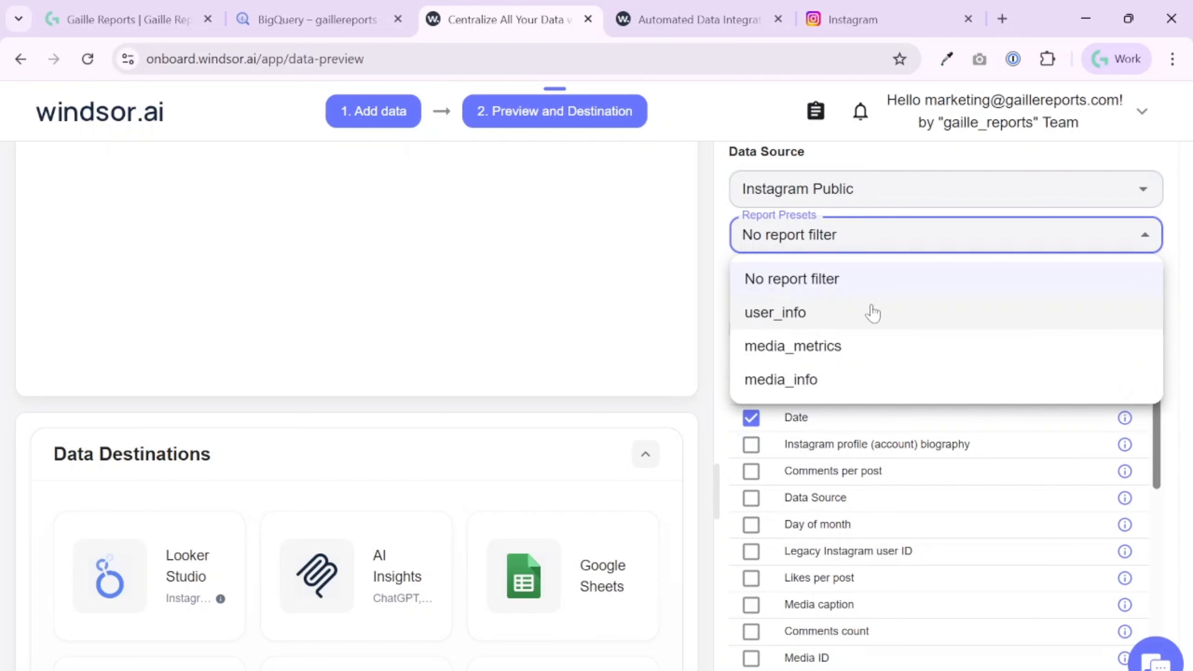
click(884, 344)
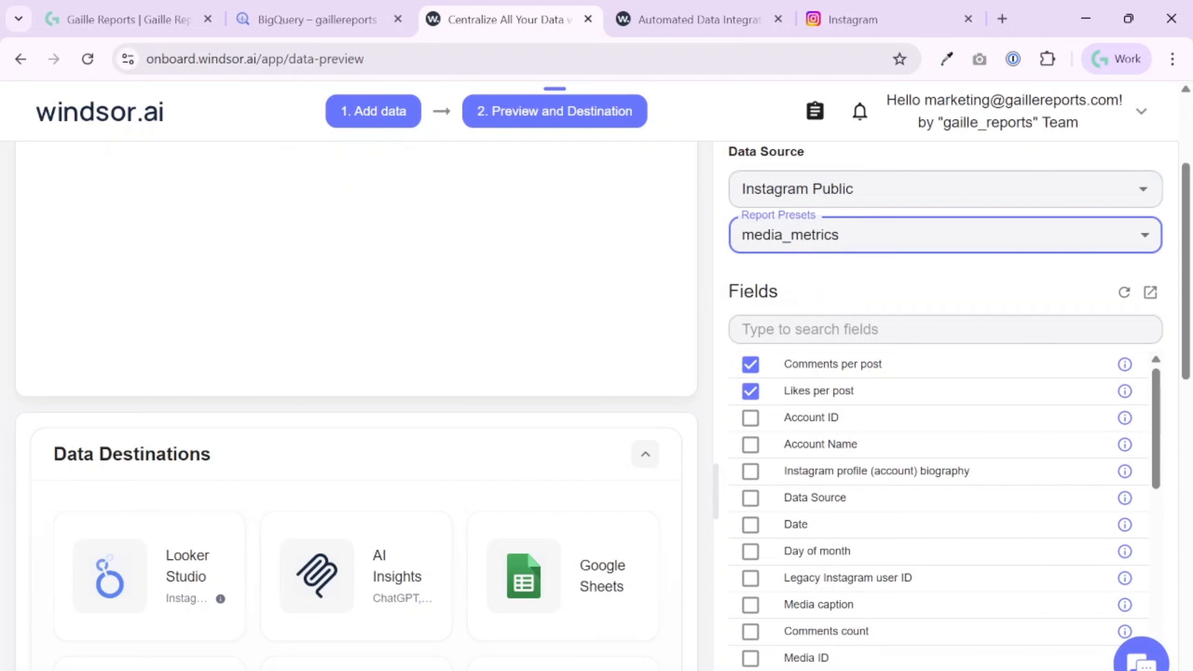
click(747, 444)
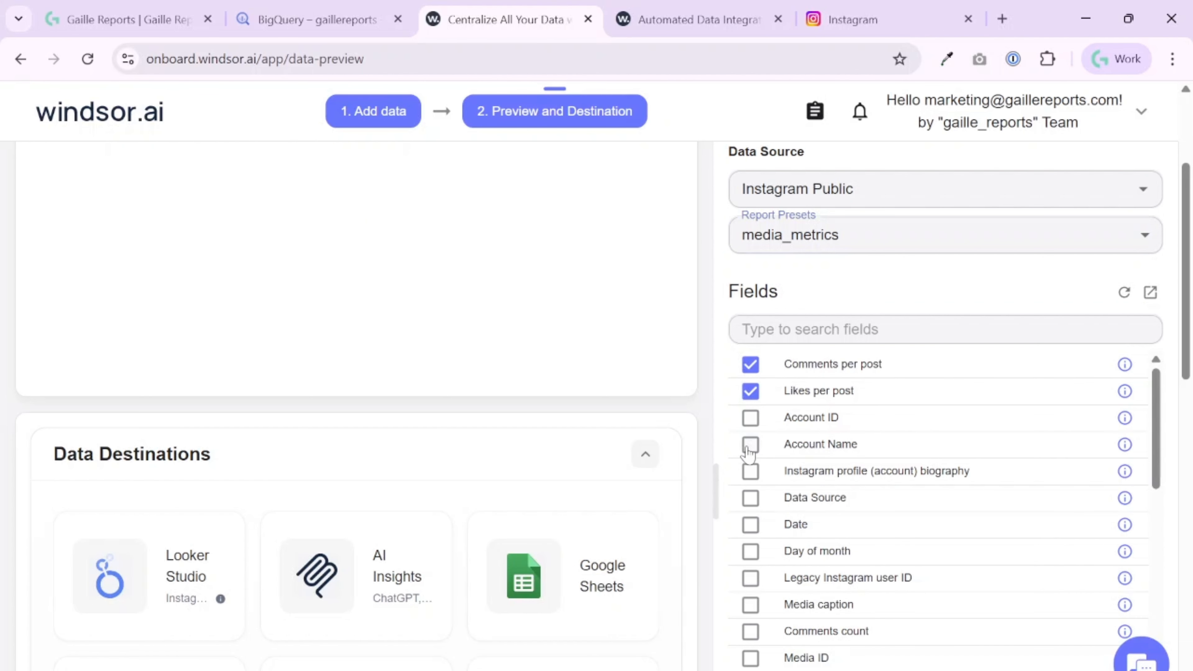
click(751, 528)
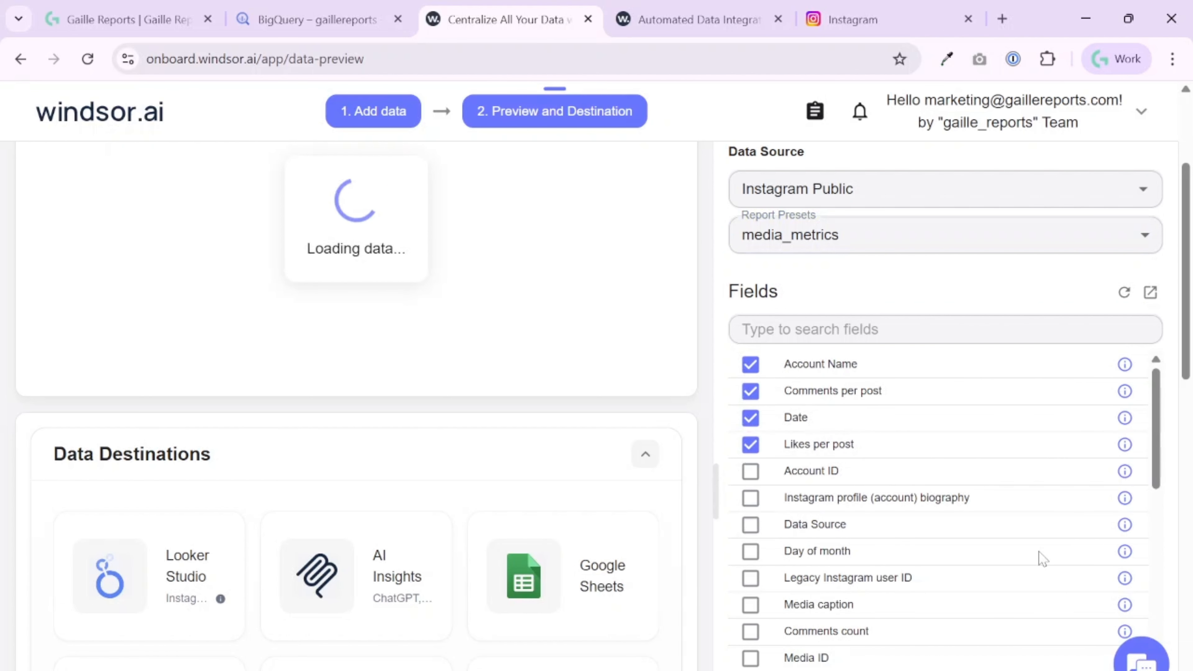
- Add the Instagram profile (account) biography, Media caption, Comments count and Media Like Count fields to the query
scroll(971, 552, down, 4)
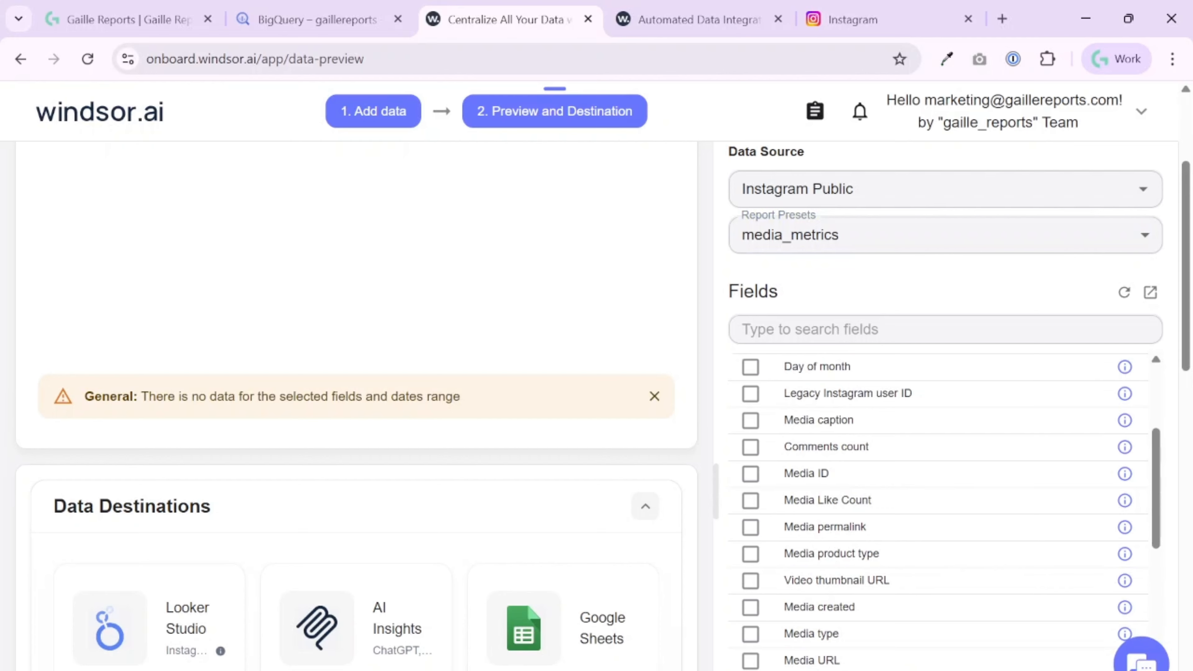
scroll(770, 620, down, 8)
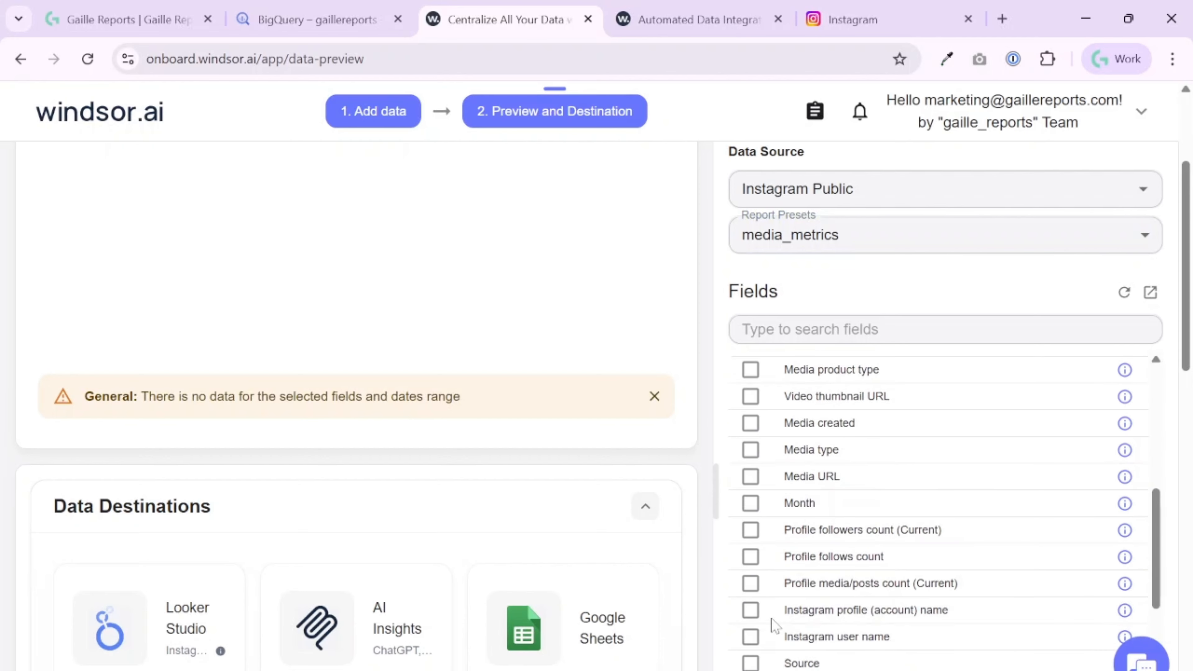
scroll(751, 592, down, 3)
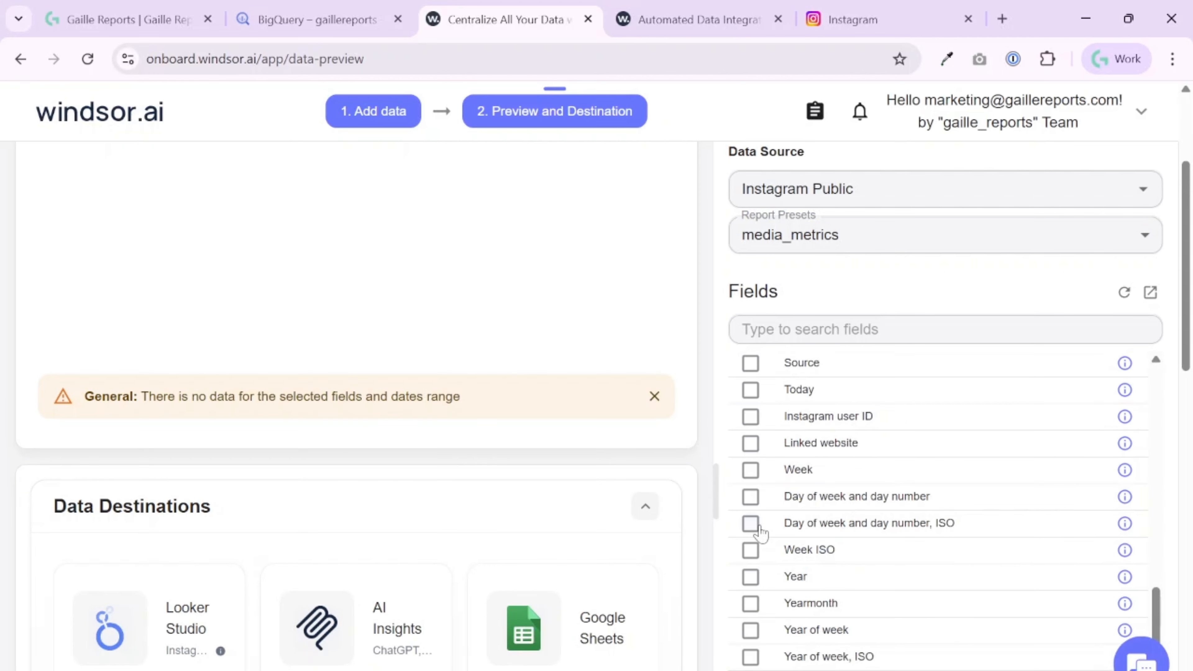
scroll(775, 507, up, 10)
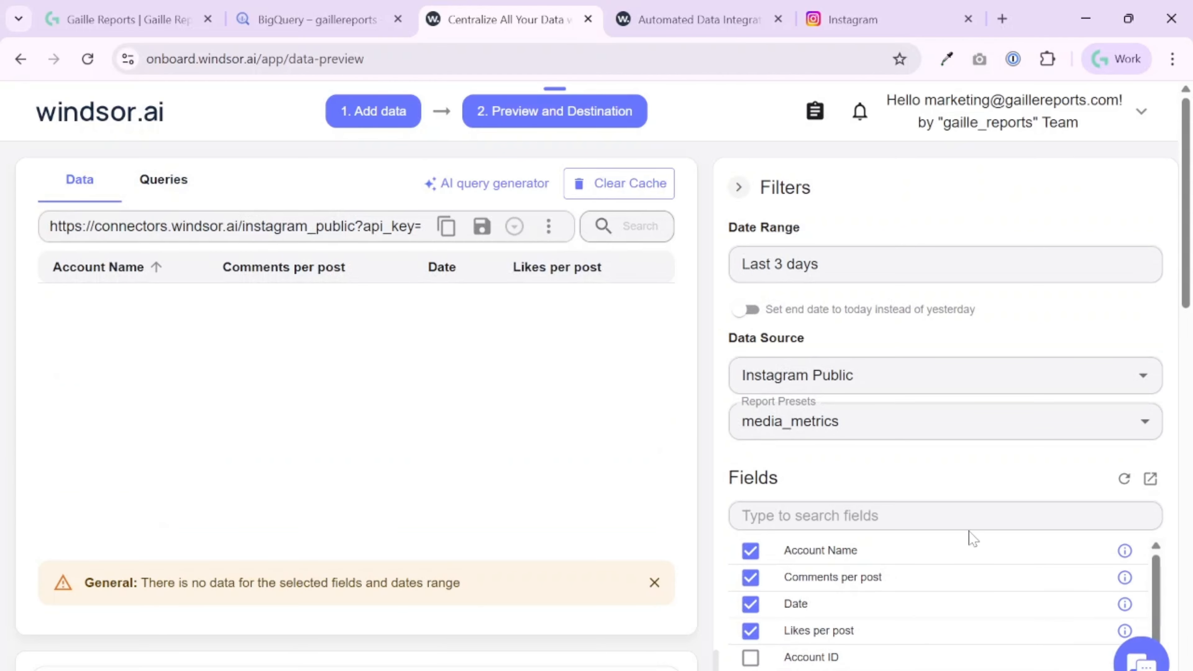
scroll(1174, 489, down, 3)
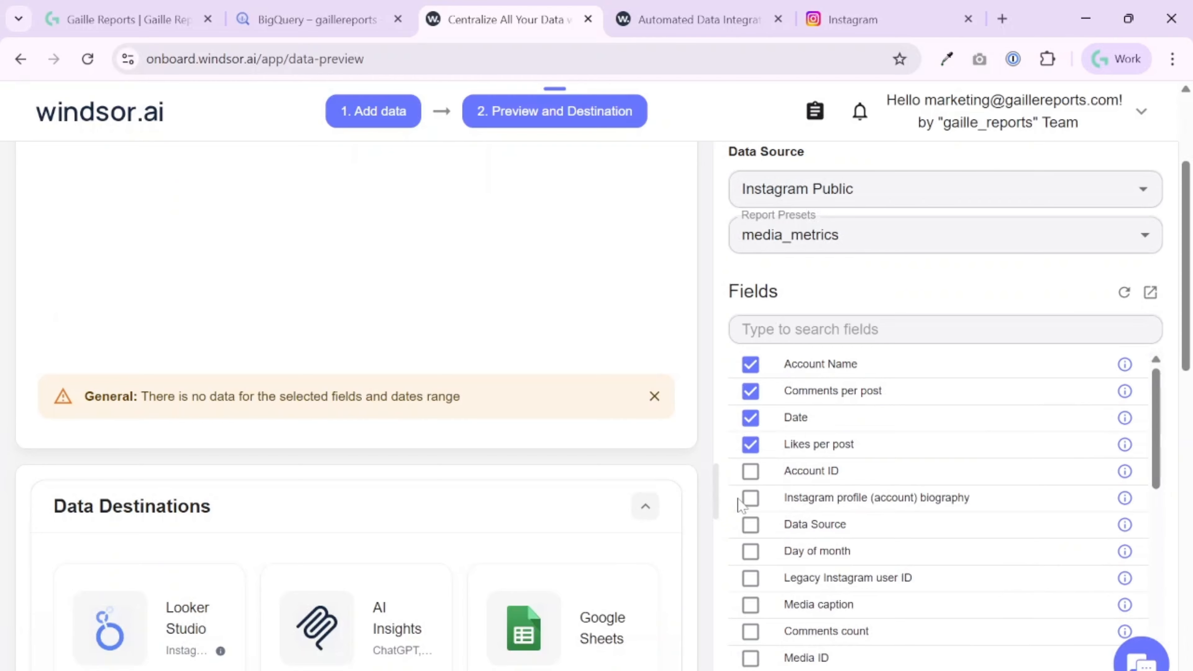
click(747, 499)
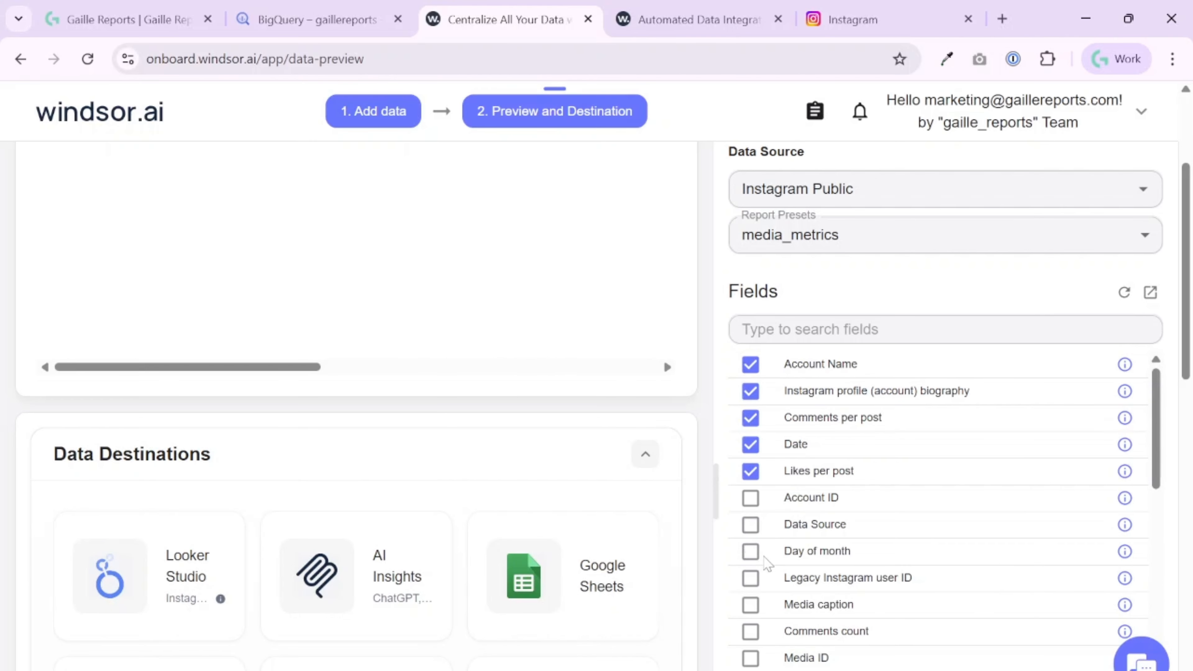
scroll(766, 563, down, 2)
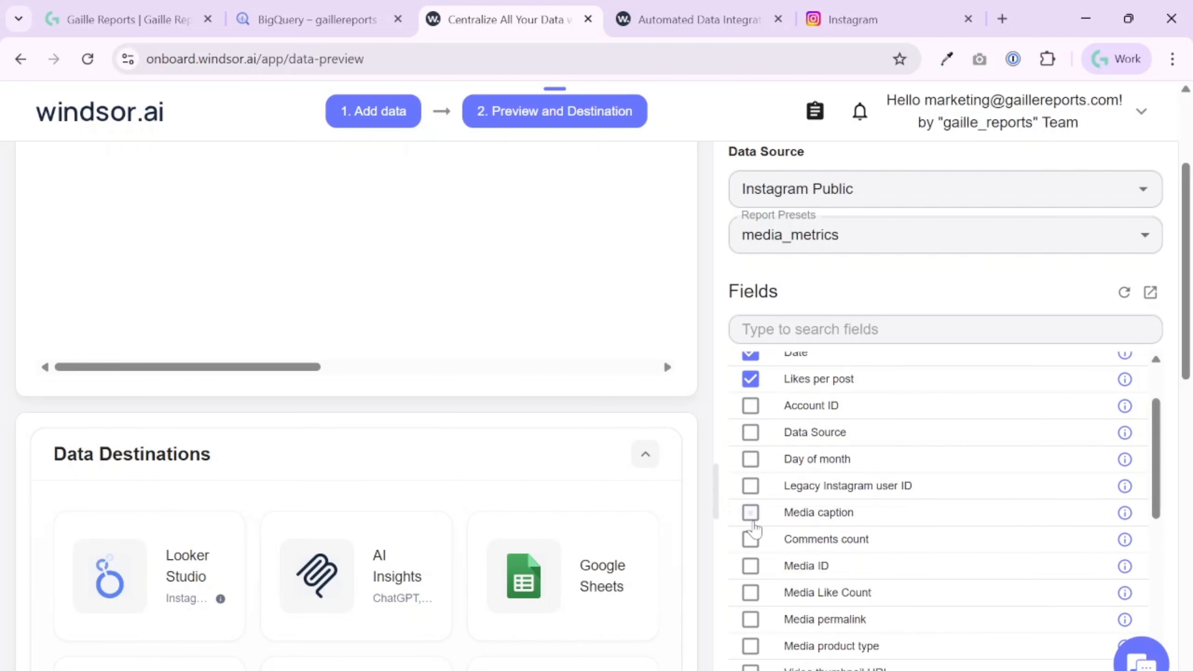
click(752, 516)
click(752, 539)
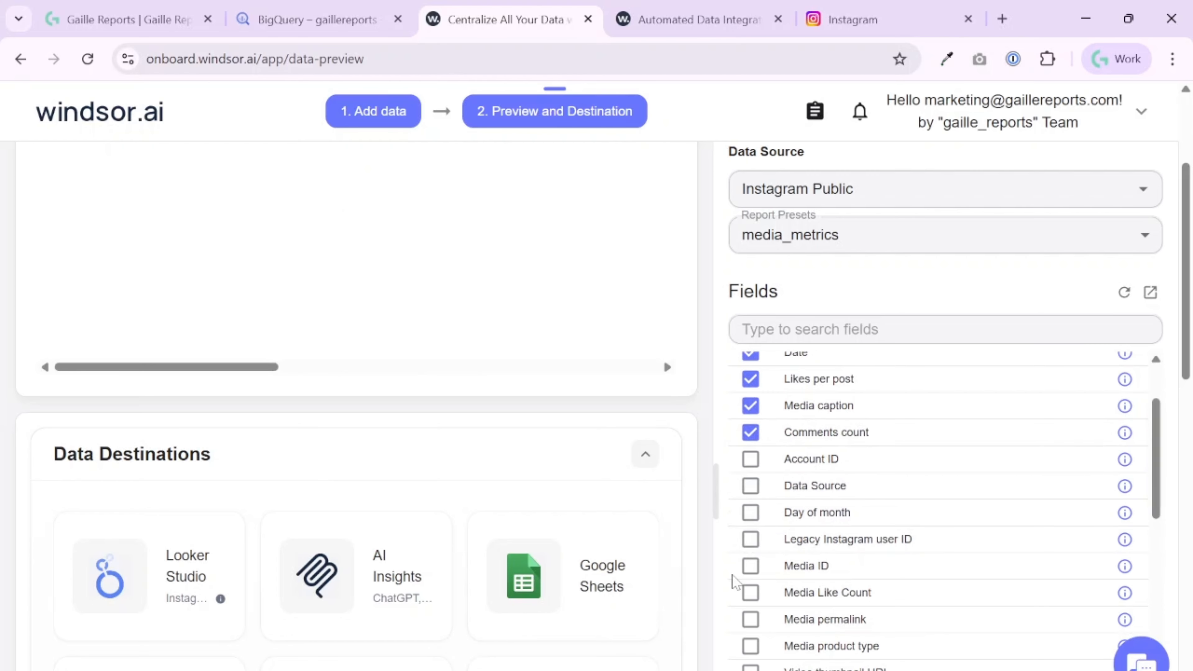
click(750, 592)
- Add the Profile follows count, Profile followers count (Current) and Profile media/posts count (Current) fields to the query
scroll(753, 584, down, 2)
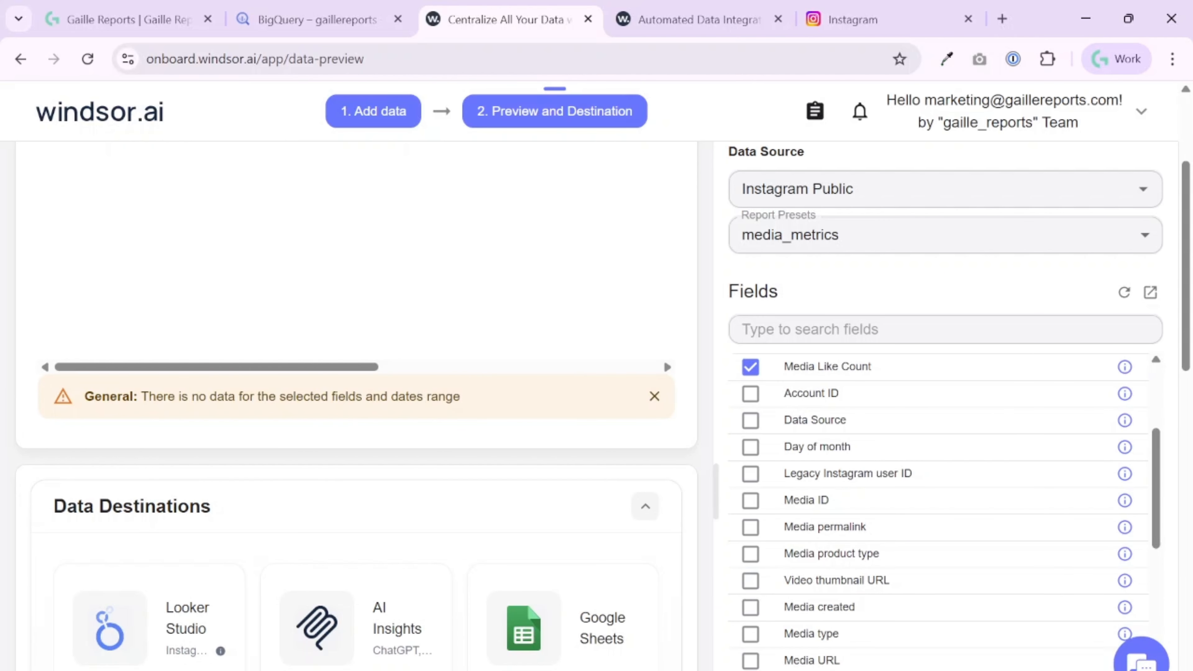
scroll(790, 555, down, 2)
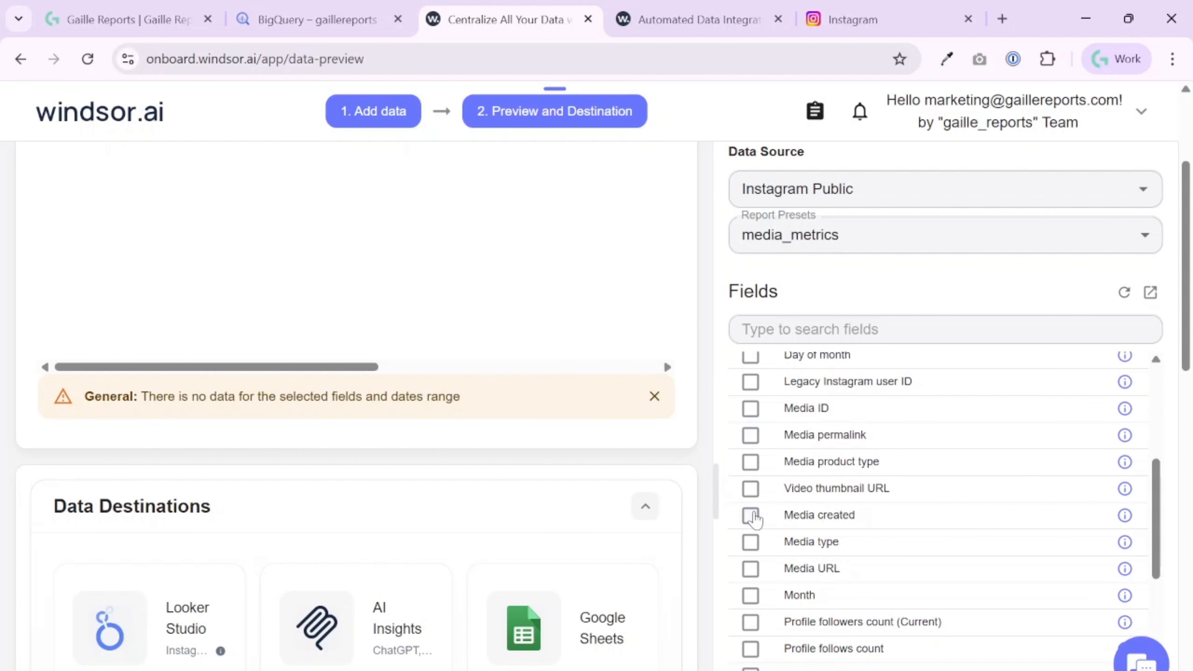
scroll(764, 441, down, 4)
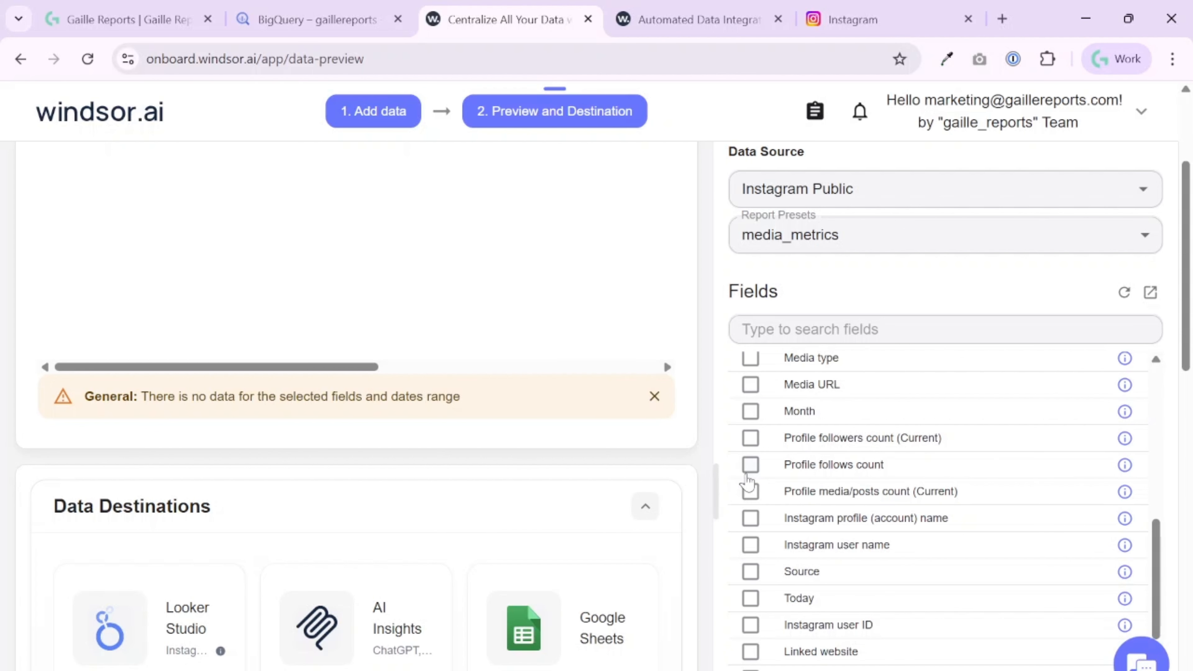
click(749, 467)
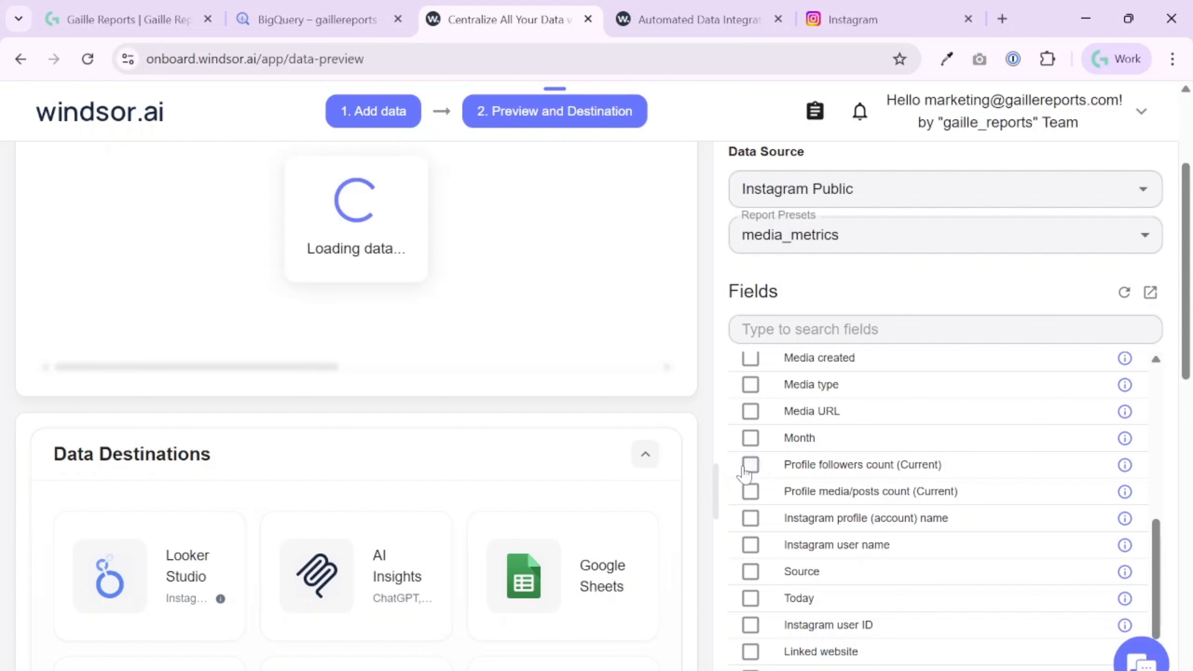
click(752, 467)
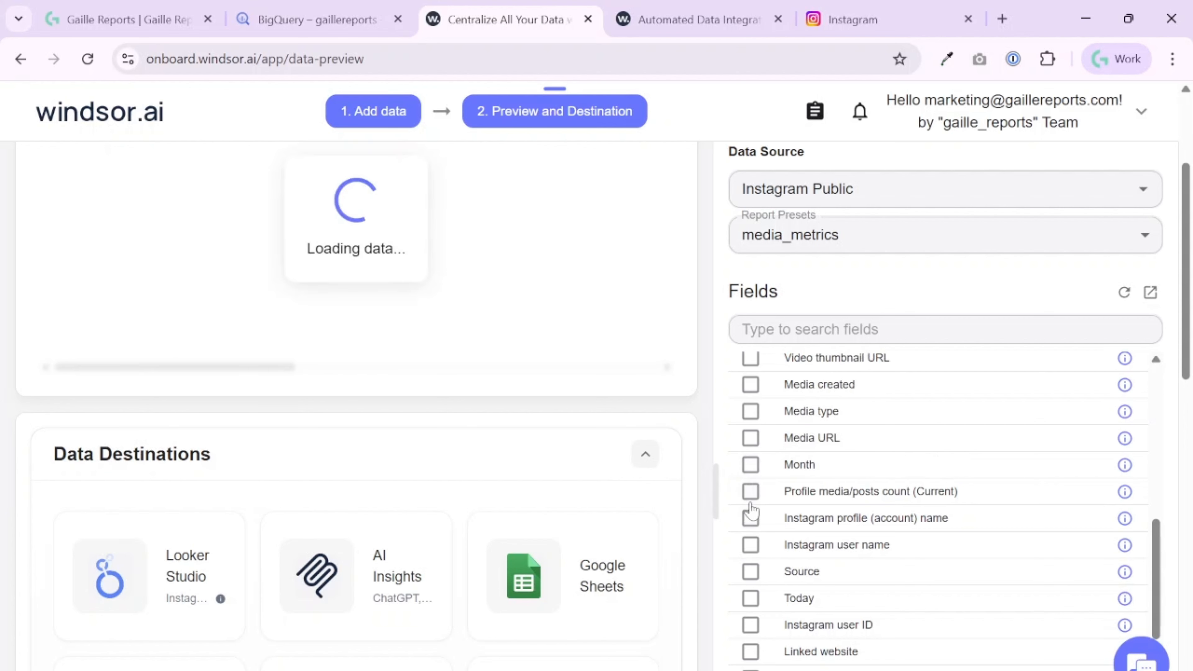
click(749, 495)
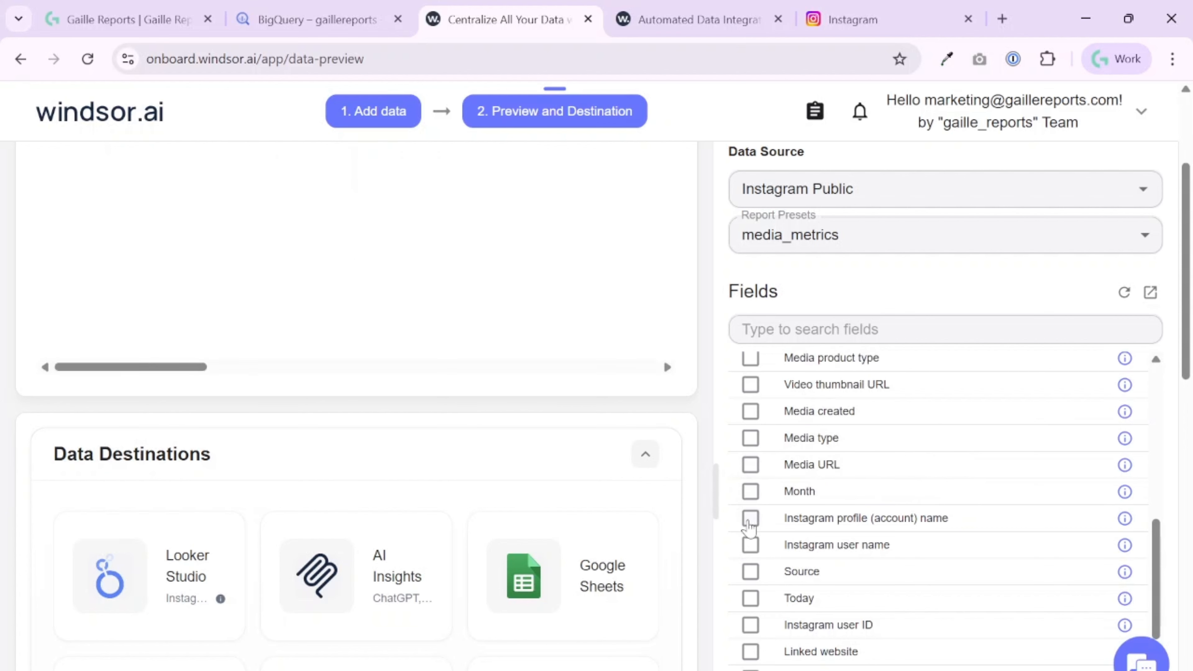
- Preview the query data with the date range at Last 180 days, and return the range to Last 3 days
scroll(753, 545, down, 3)
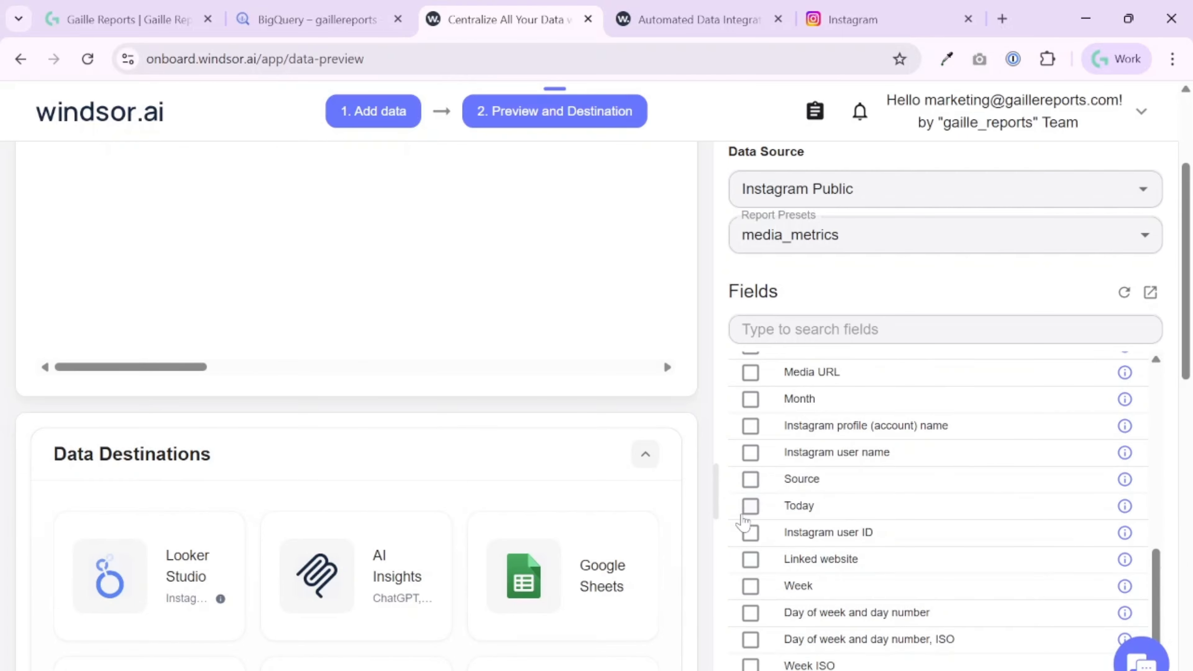
scroll(749, 512, down, 2)
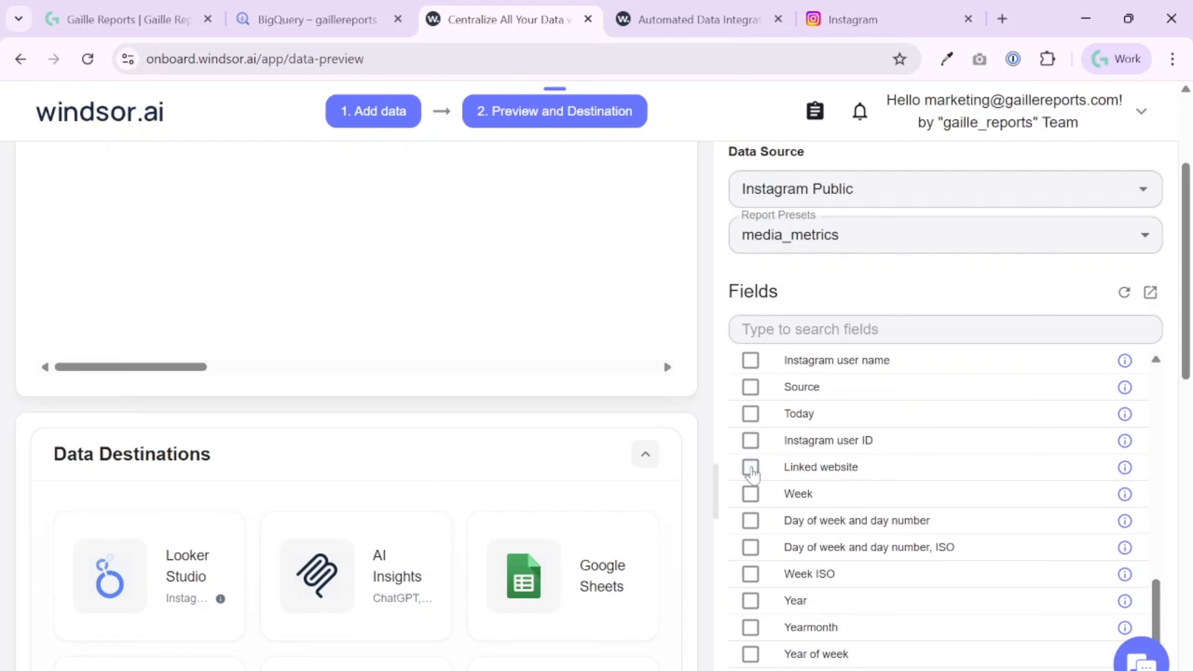
scroll(752, 473, down, 6)
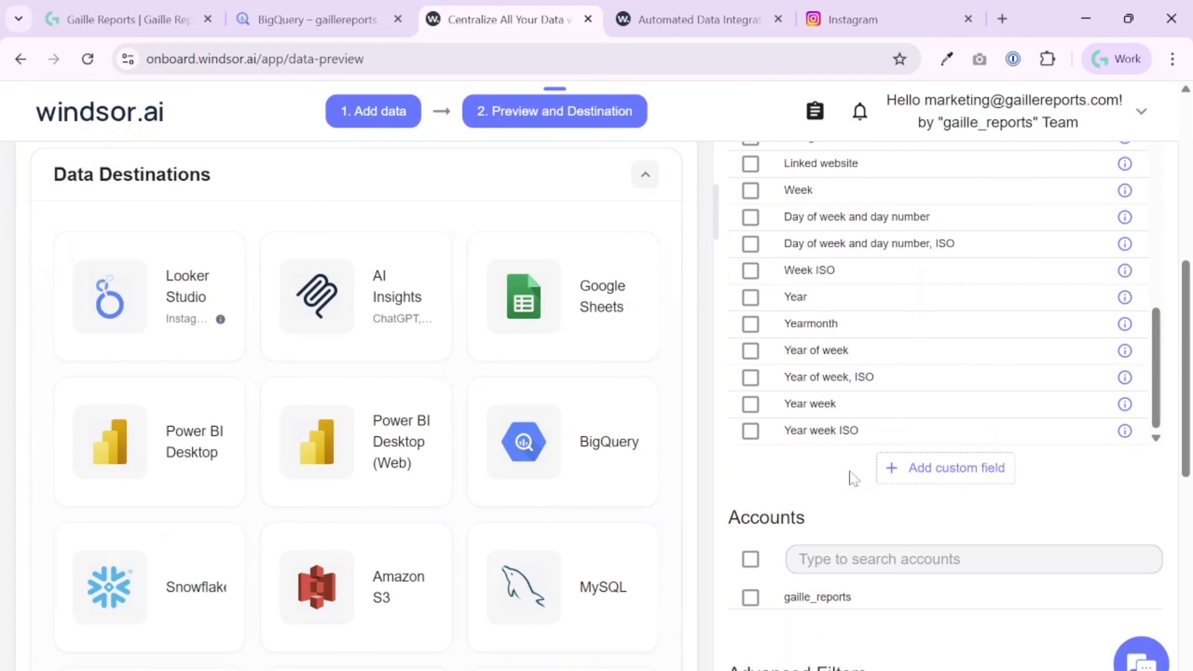
scroll(879, 392, up, 5)
scroll(1121, 360, up, 8)
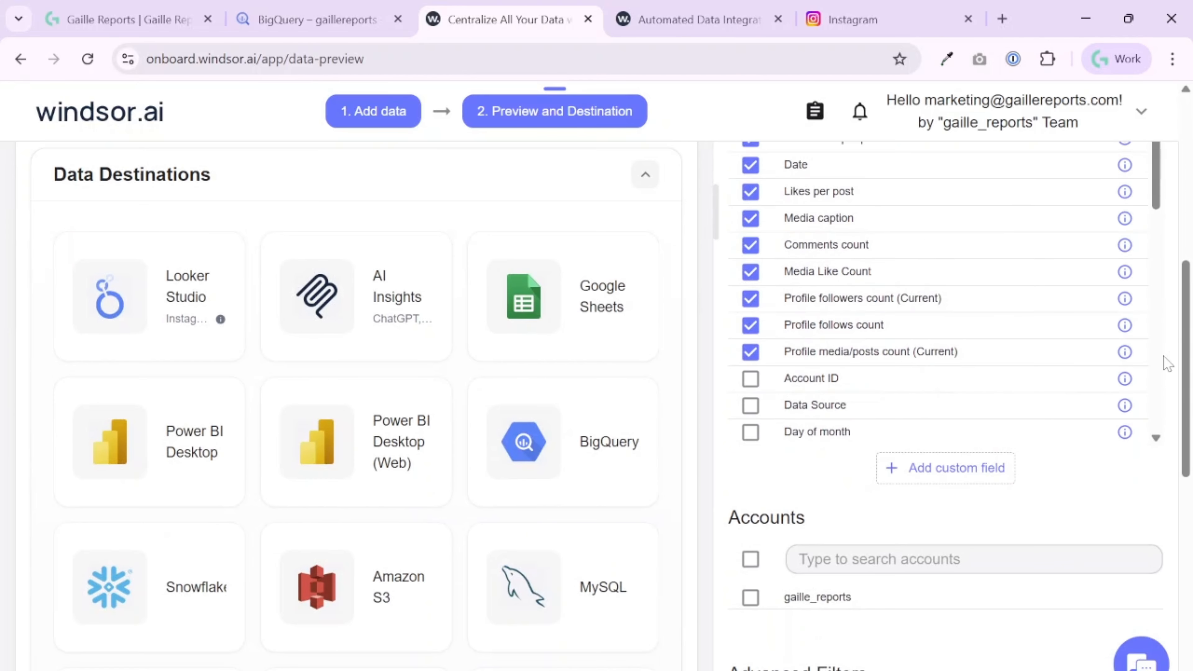
scroll(1140, 303, up, 7)
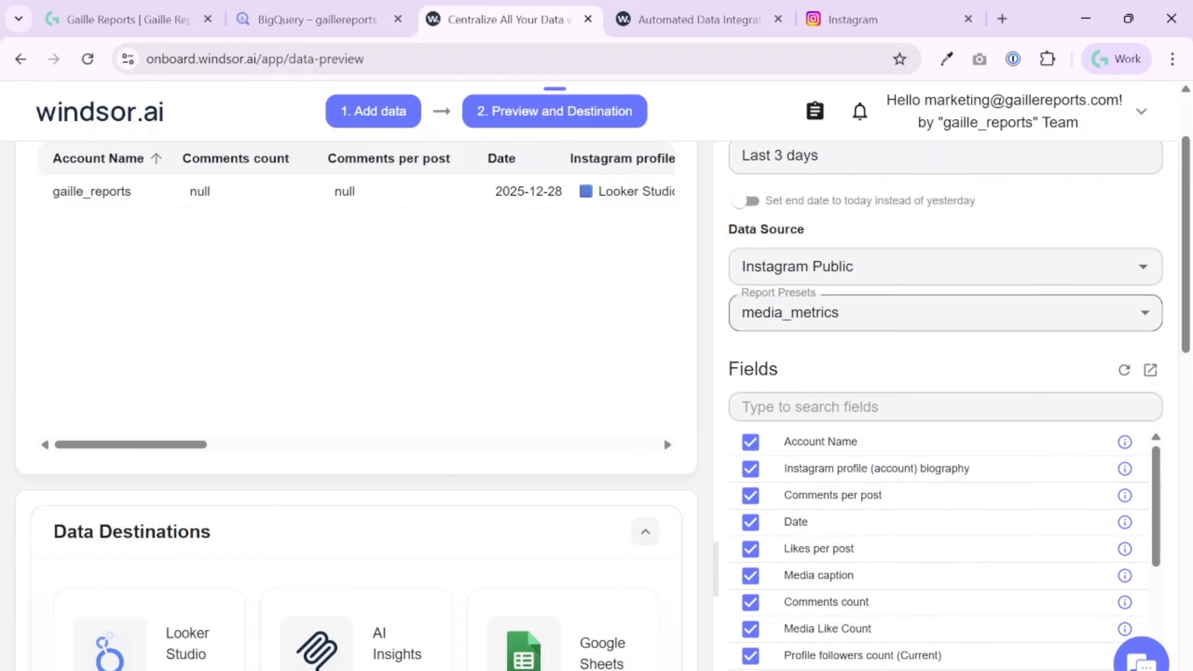
scroll(859, 246, up, 2)
click(869, 266)
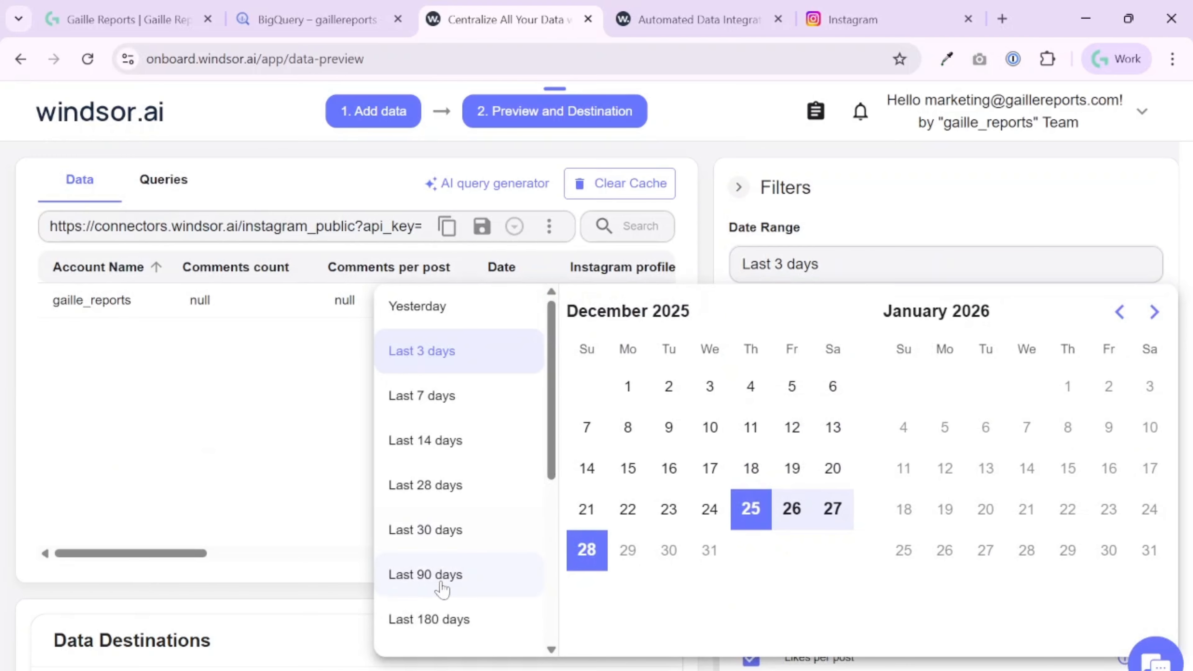
click(479, 635)
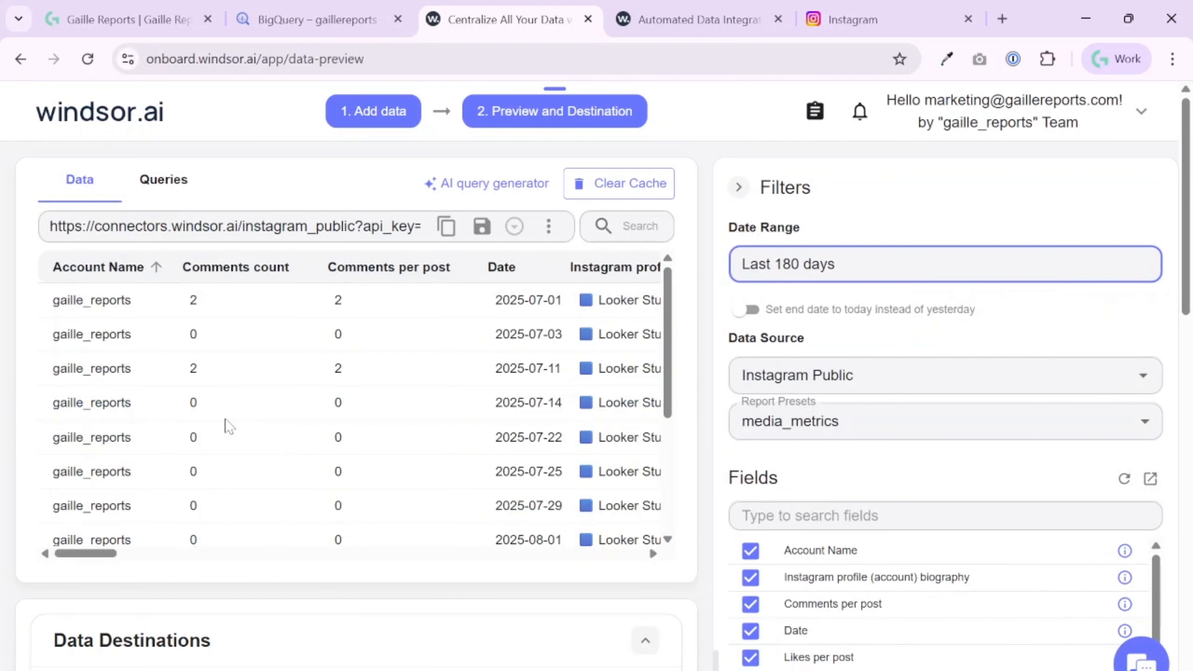
drag(107, 553, 54, 589)
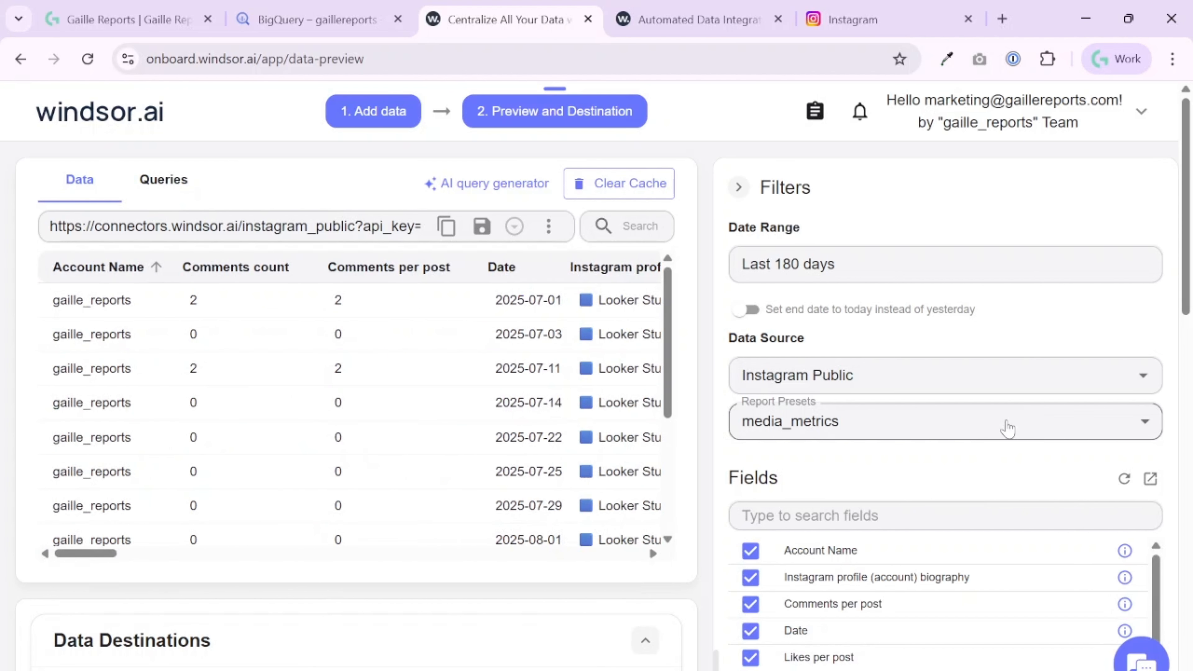
click(851, 272)
click(425, 351)
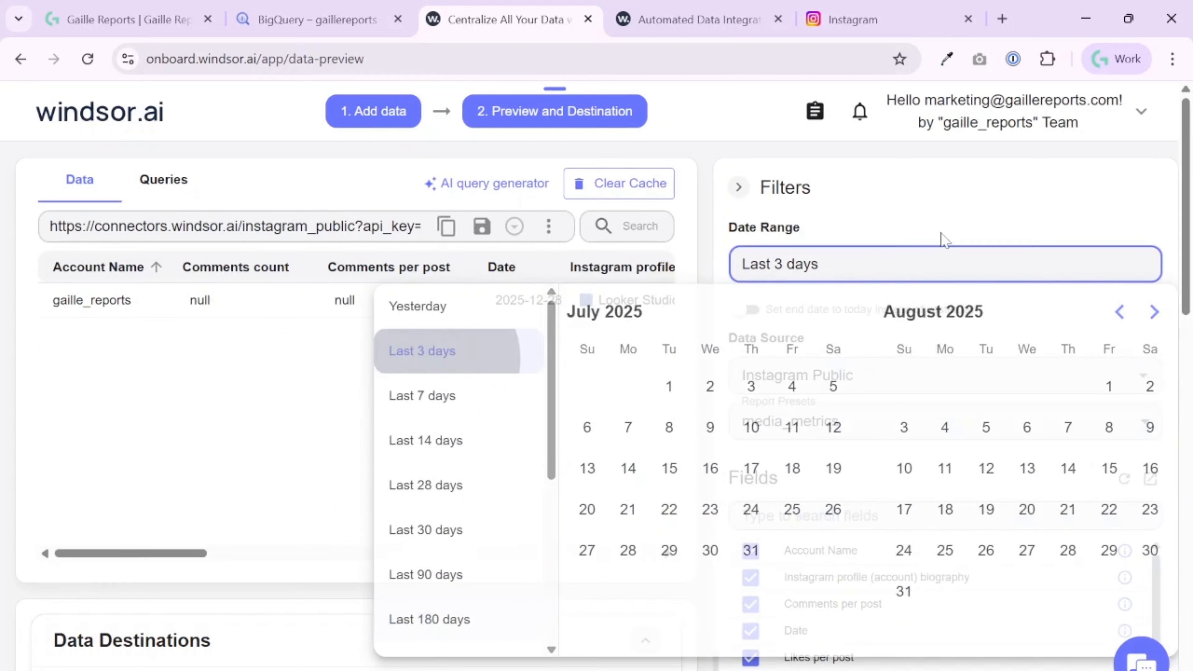
- Look through the selected and remaining fields and add the Media type field to the query
scroll(1090, 273, down, 4)
scroll(1127, 470, down, 6)
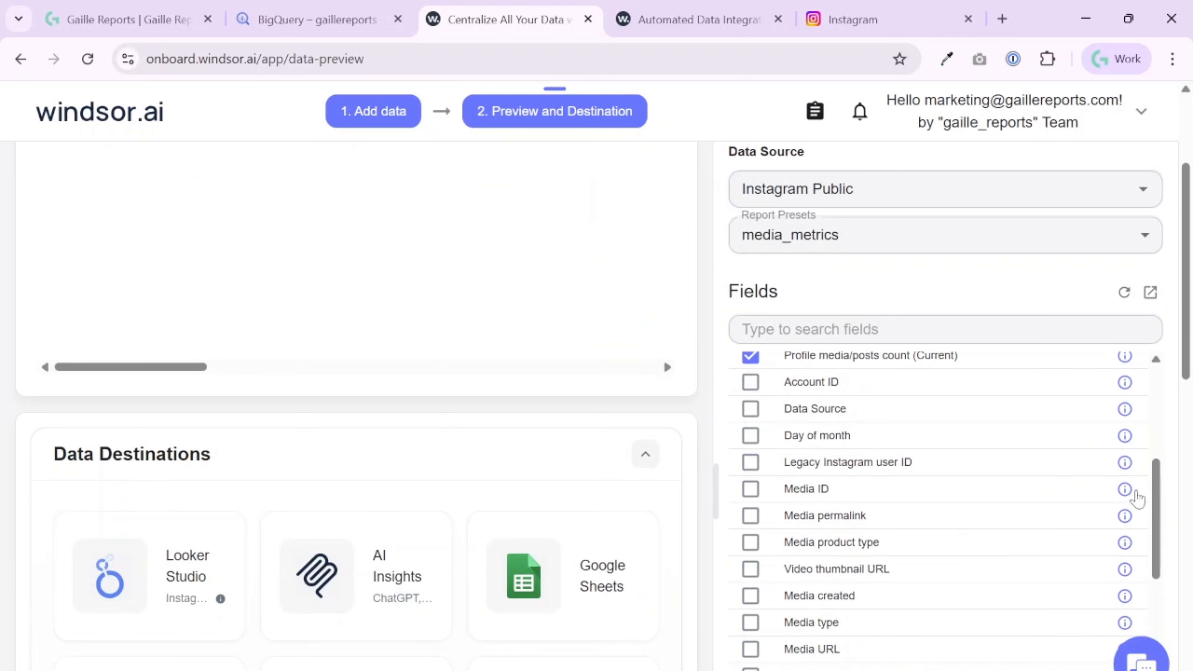
scroll(1039, 562, down, 2)
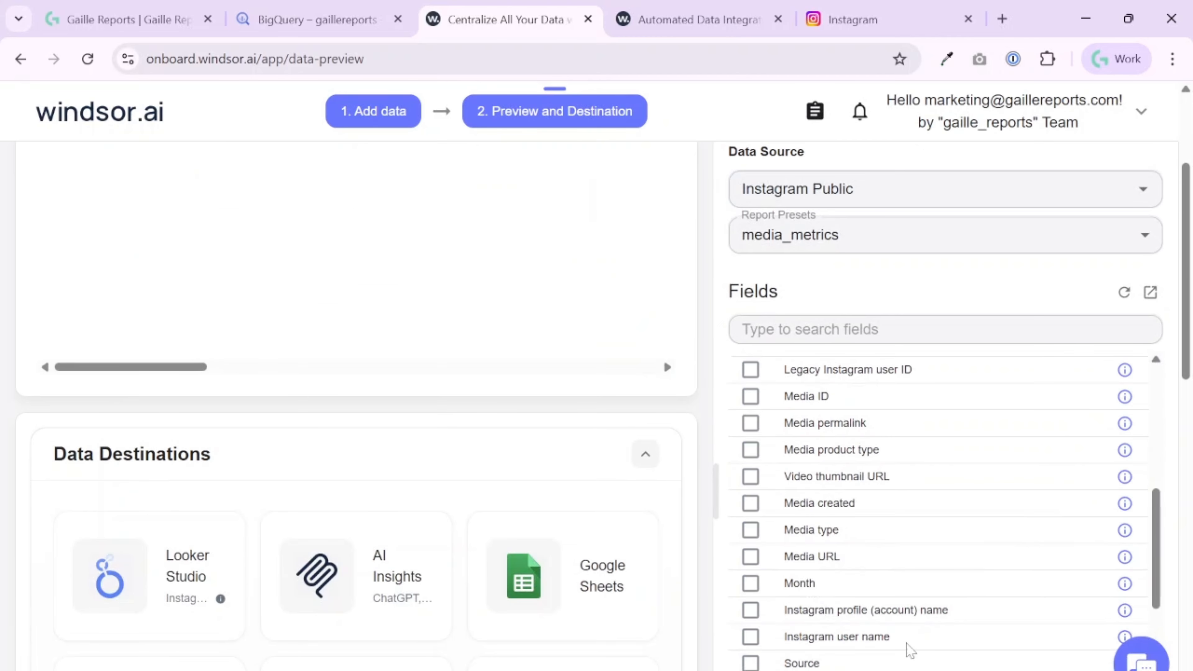
scroll(910, 650, down, 5)
scroll(890, 540, up, 10)
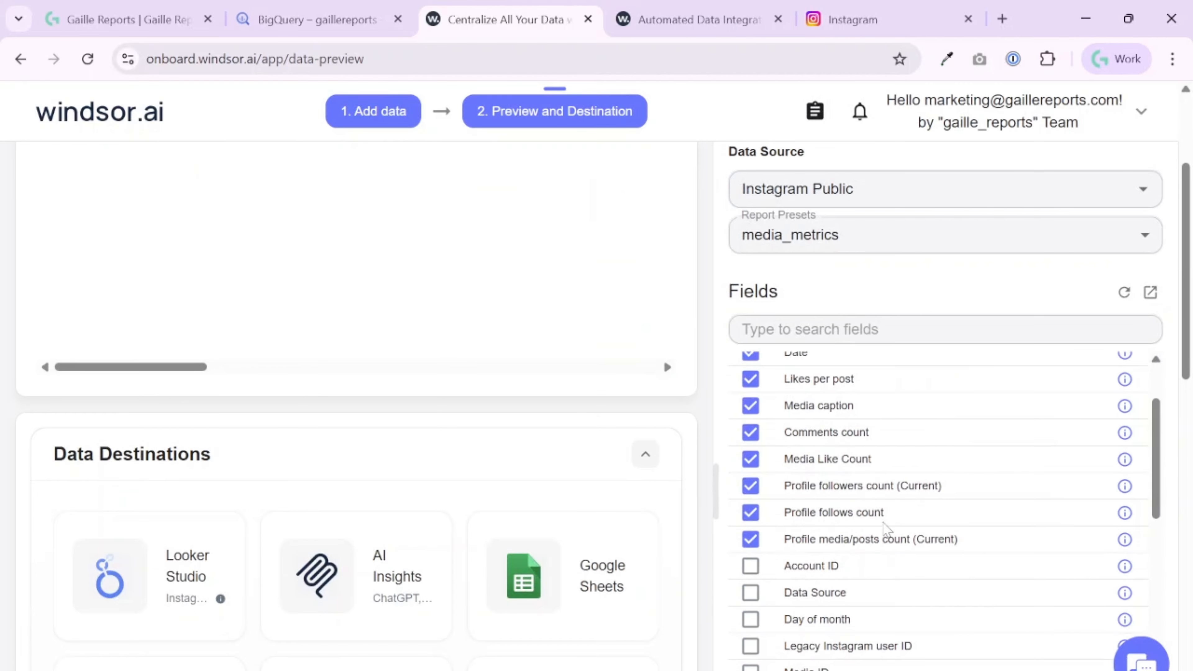
scroll(881, 615, down, 2)
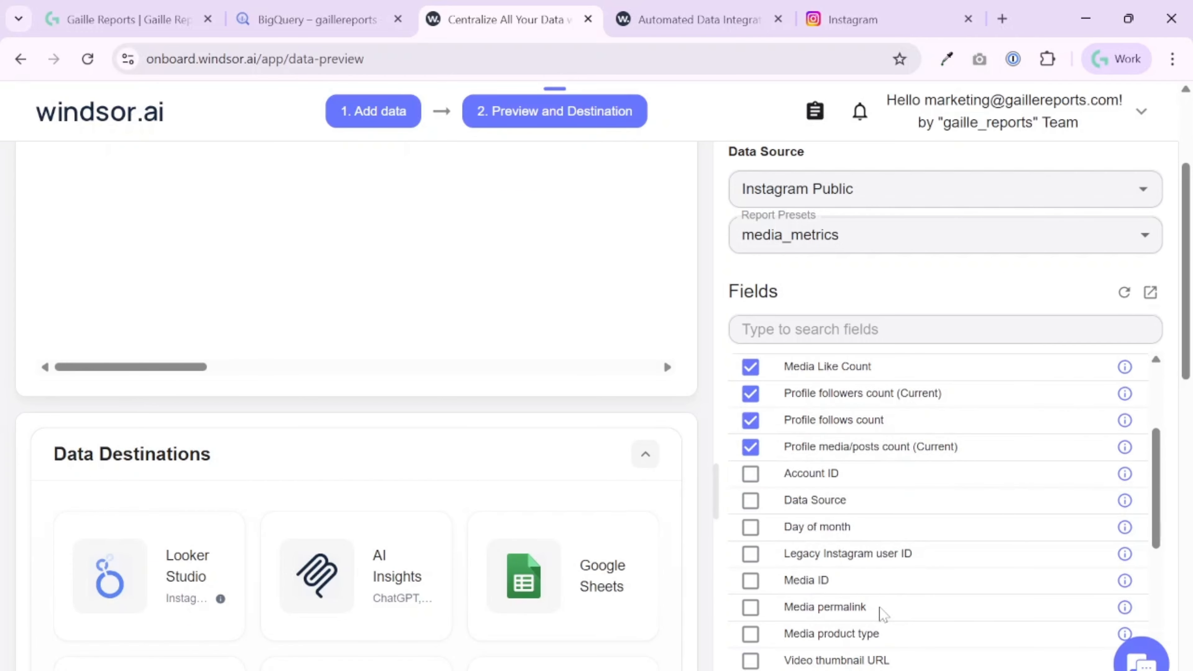
scroll(897, 579, down, 4)
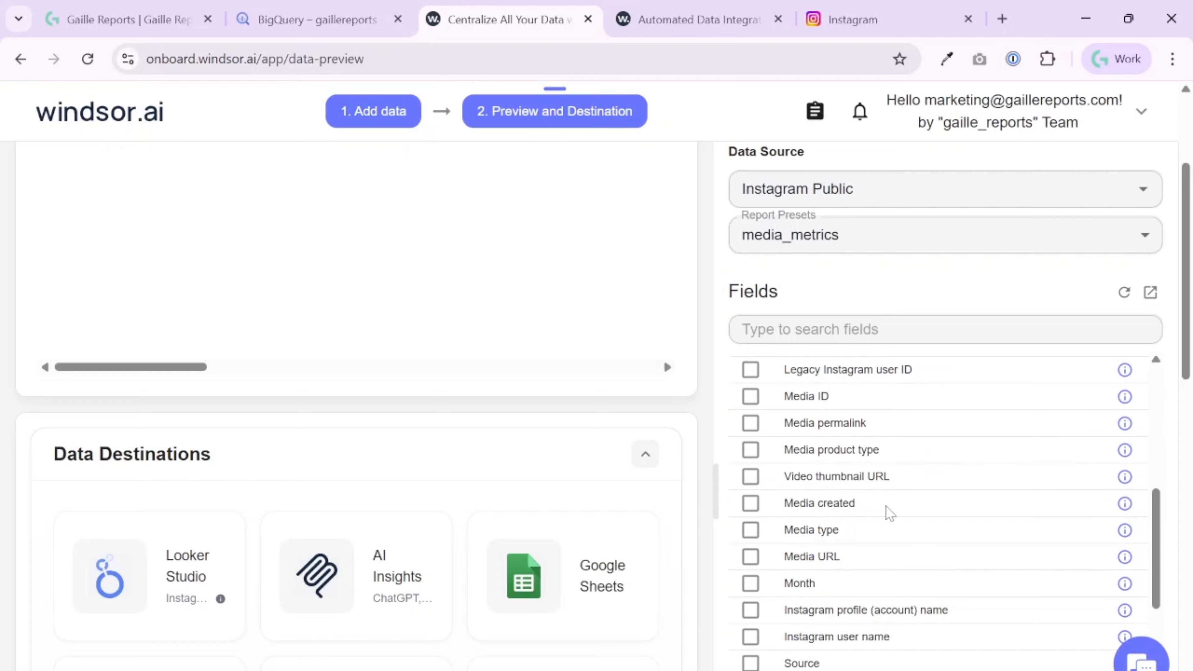
scroll(886, 512, down, 2)
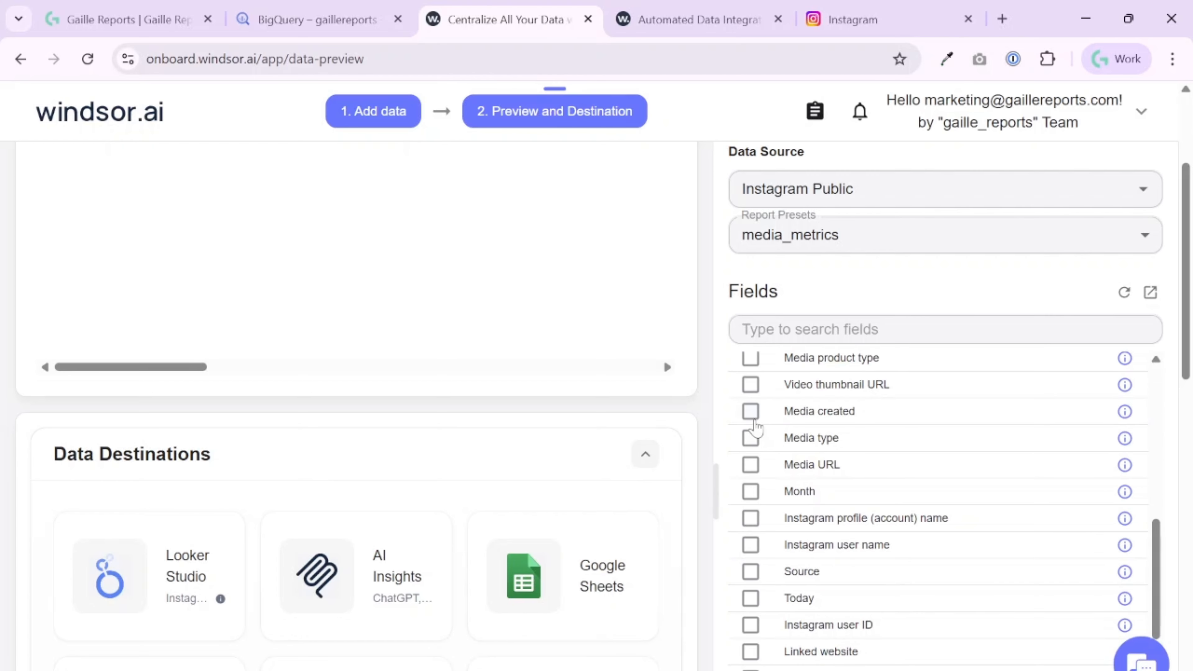
click(750, 440)
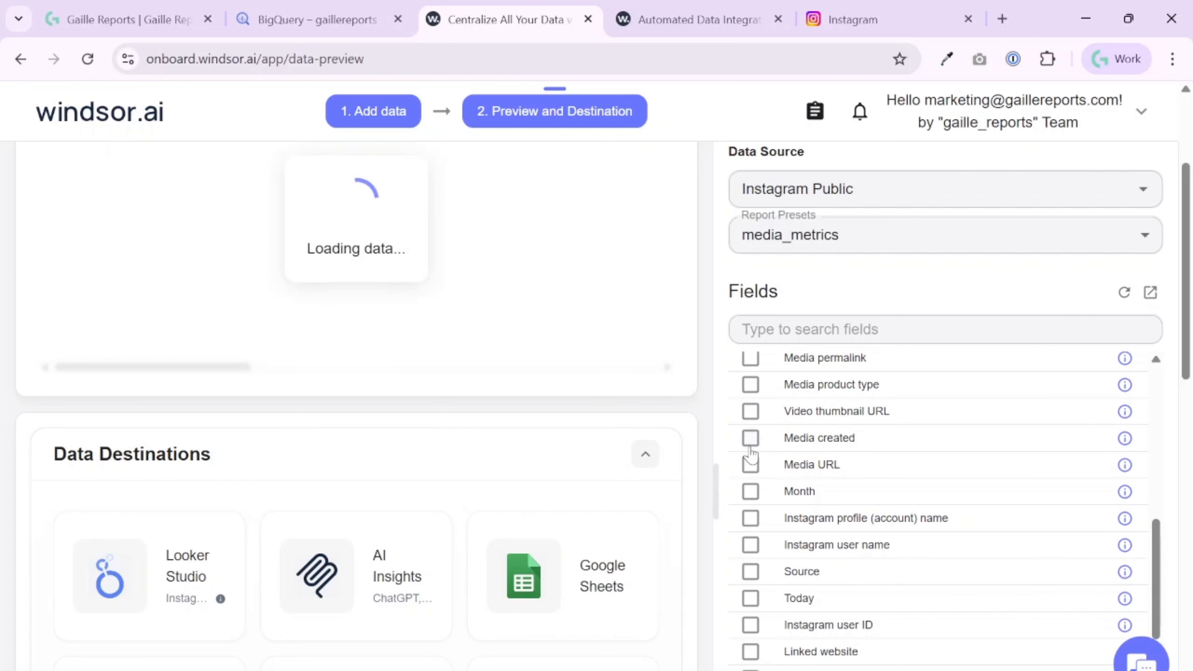
- Select the gaille_reports account as the account included in the query
scroll(996, 501, down, 2)
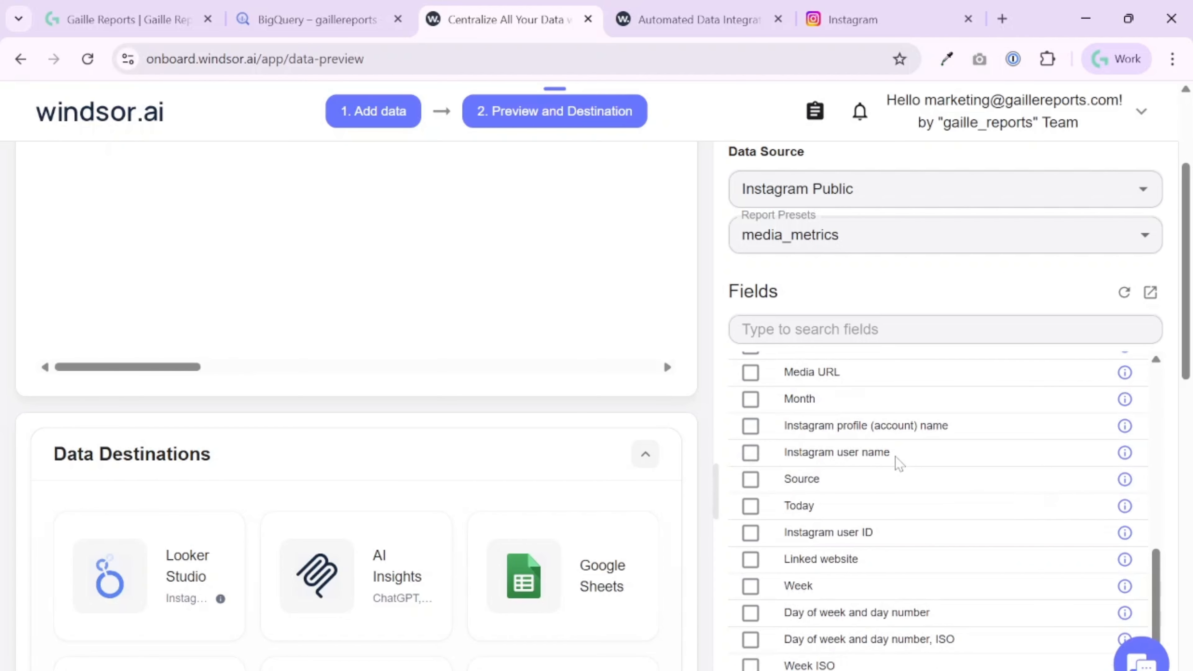
scroll(803, 530, down, 2)
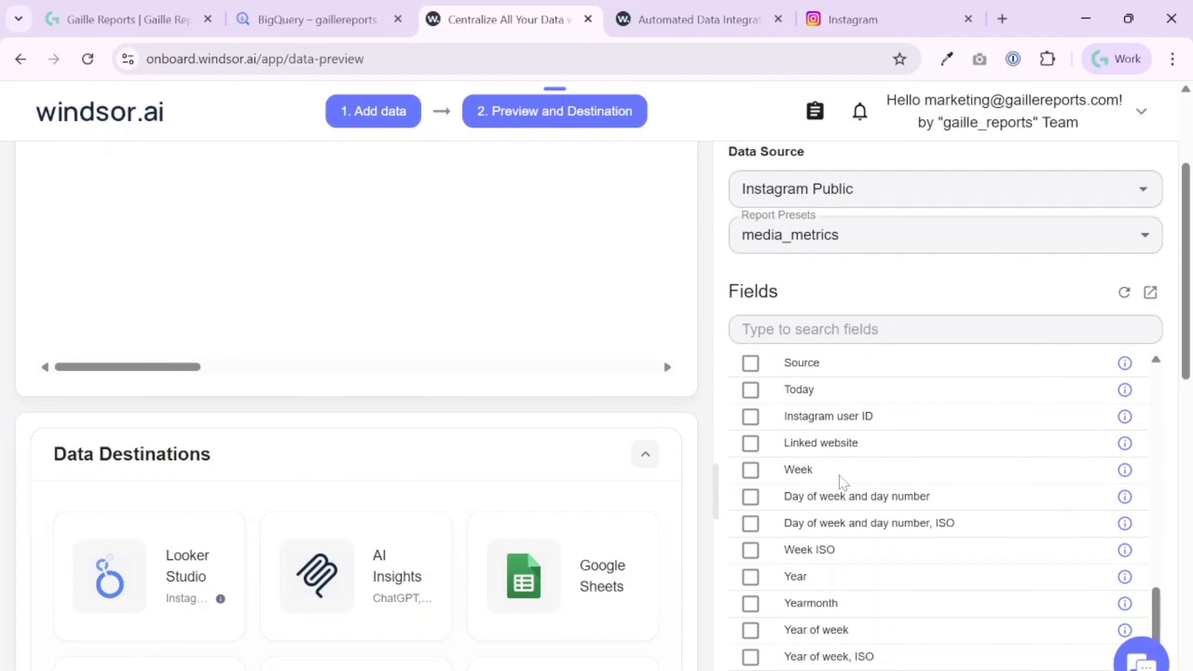
scroll(1040, 538, down, 1)
scroll(1040, 539, down, 1)
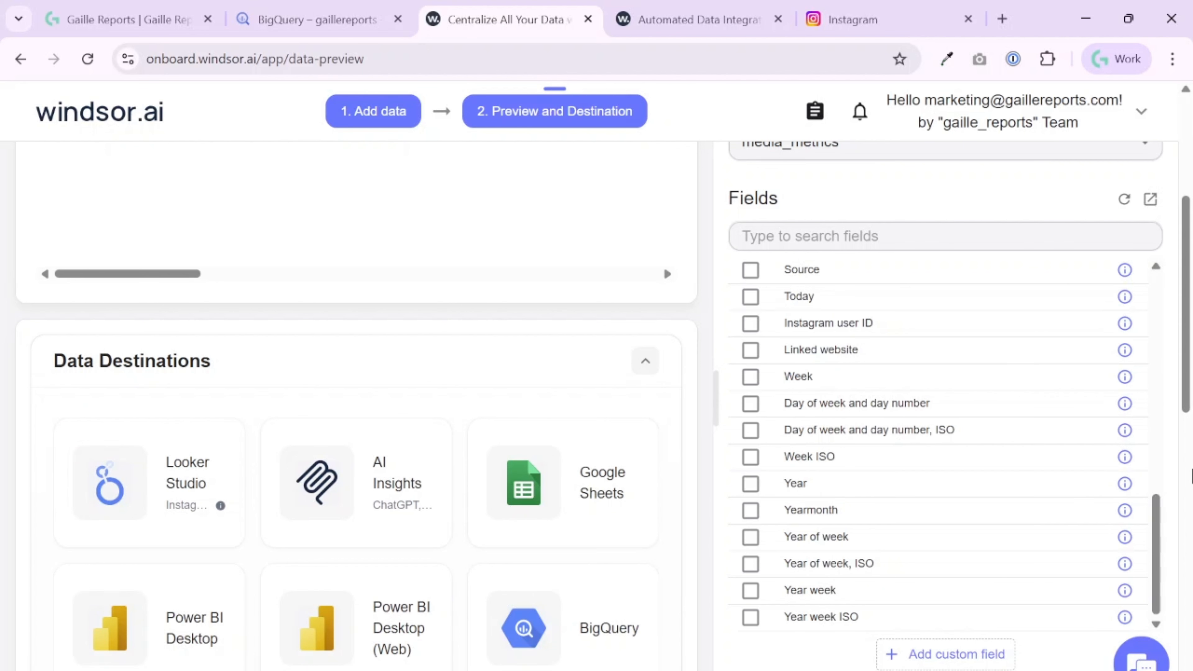
scroll(1124, 485, down, 7)
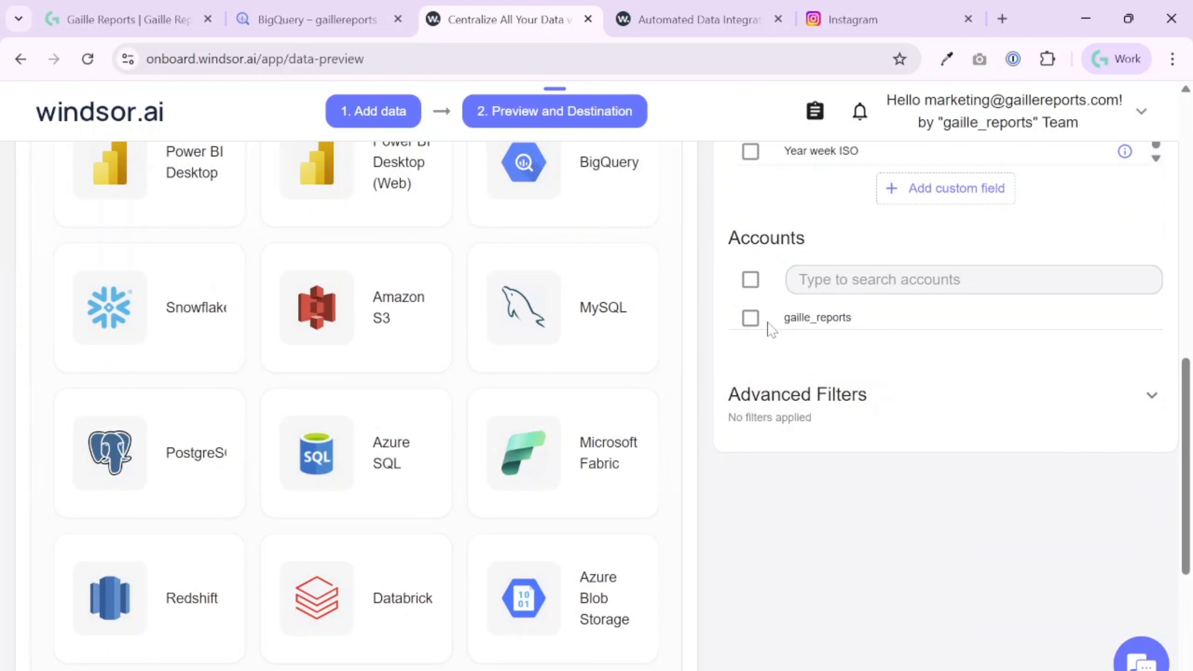
click(752, 320)
scroll(1076, 413, down, 1)
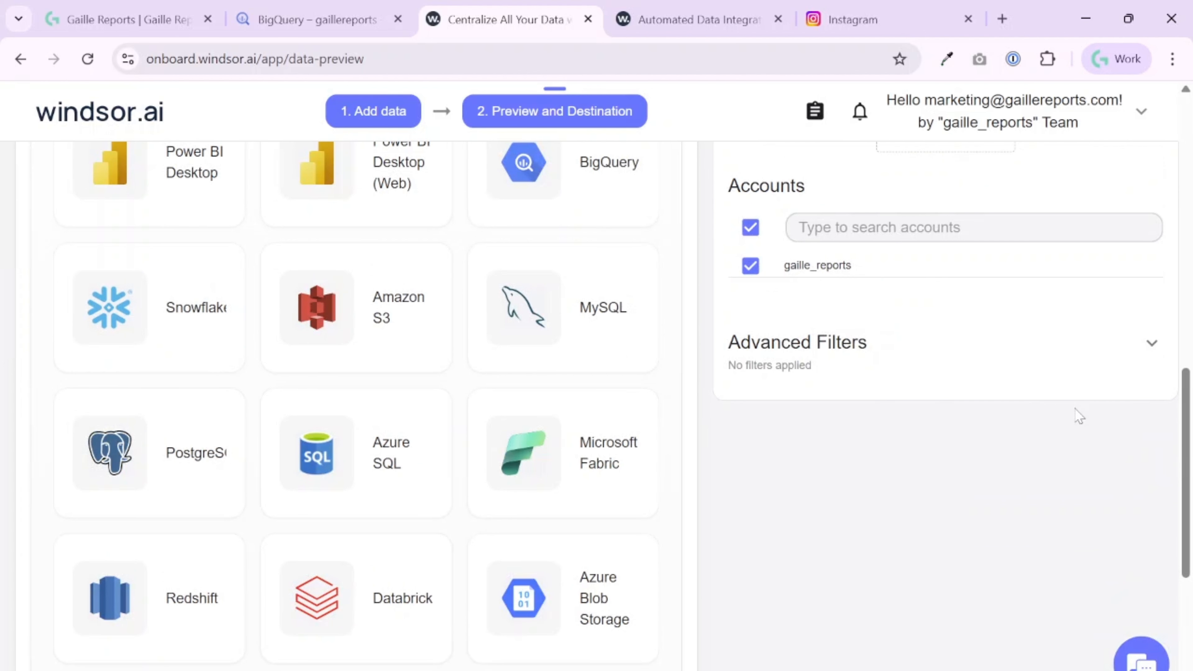
- Look at the advanced filters, choose BigQuery as the data destination and start a new destination task
click(1149, 345)
click(1148, 345)
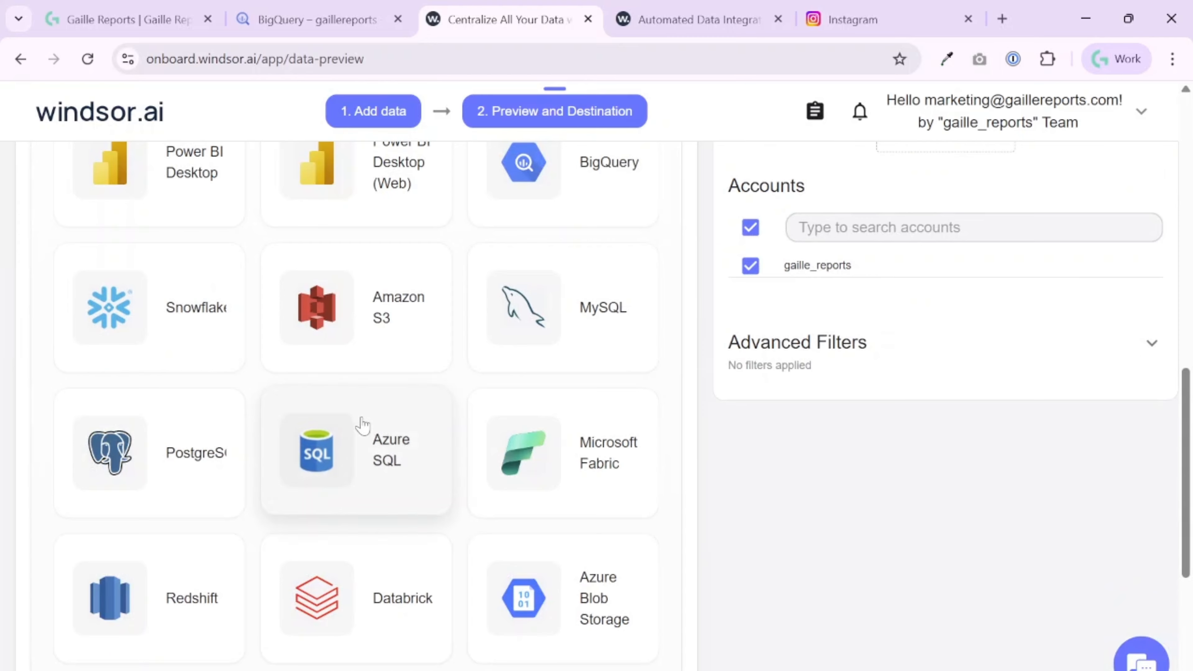
scroll(422, 447, up, 6)
click(621, 544)
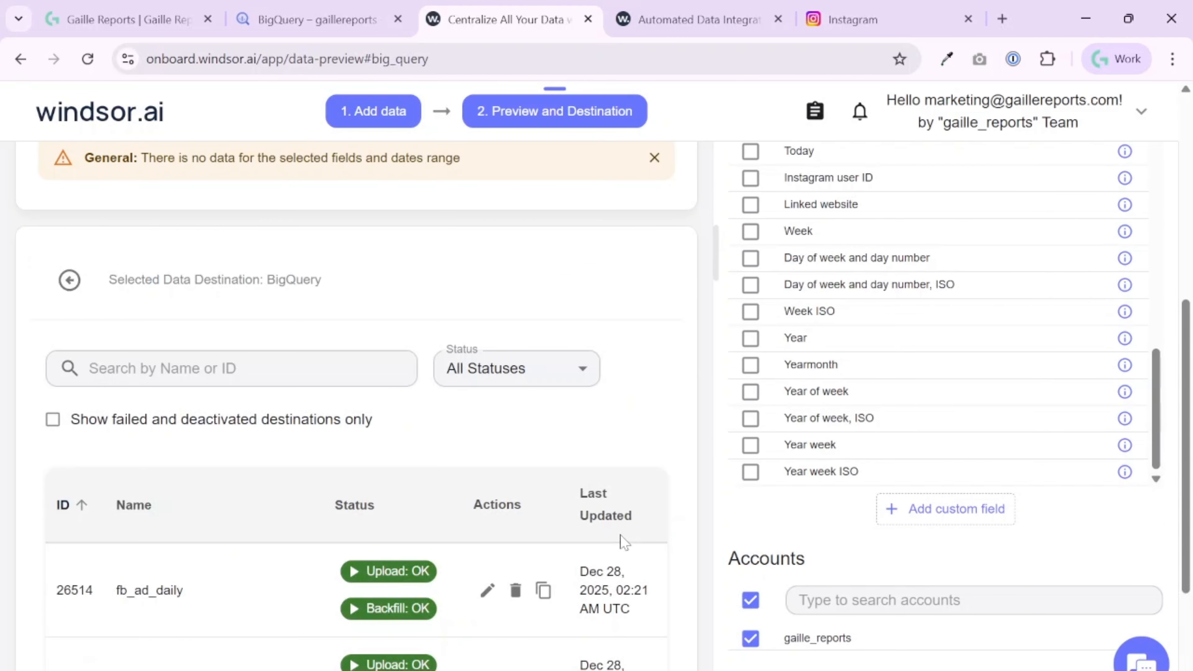
scroll(621, 540, down, 3)
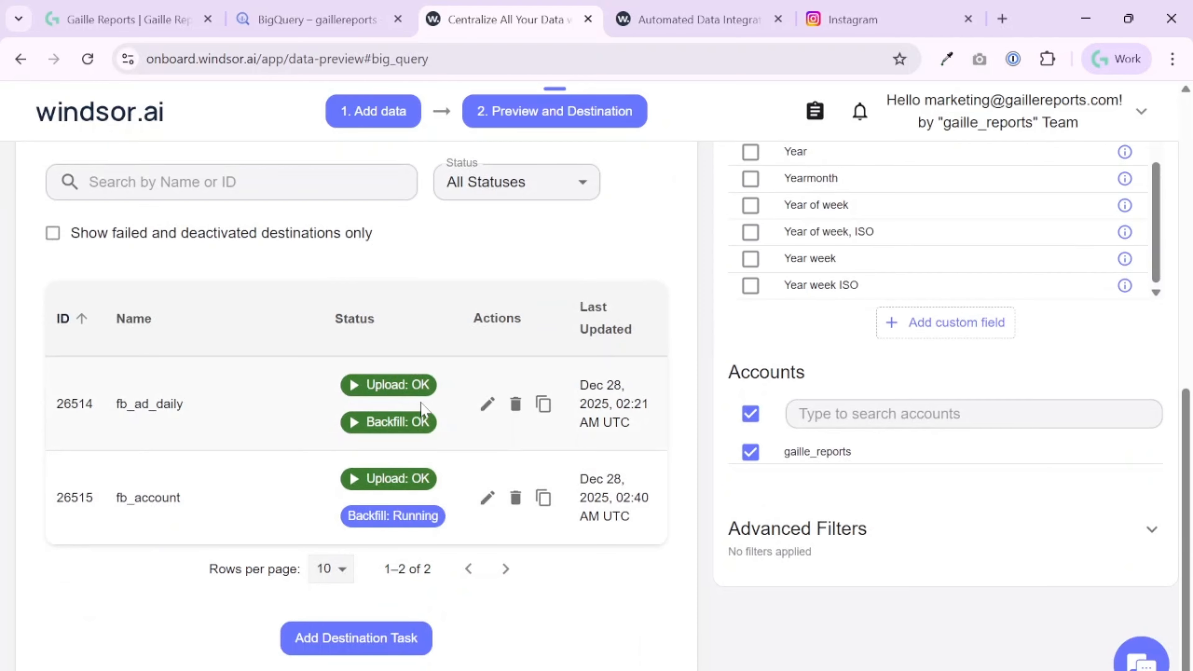
click(403, 651)
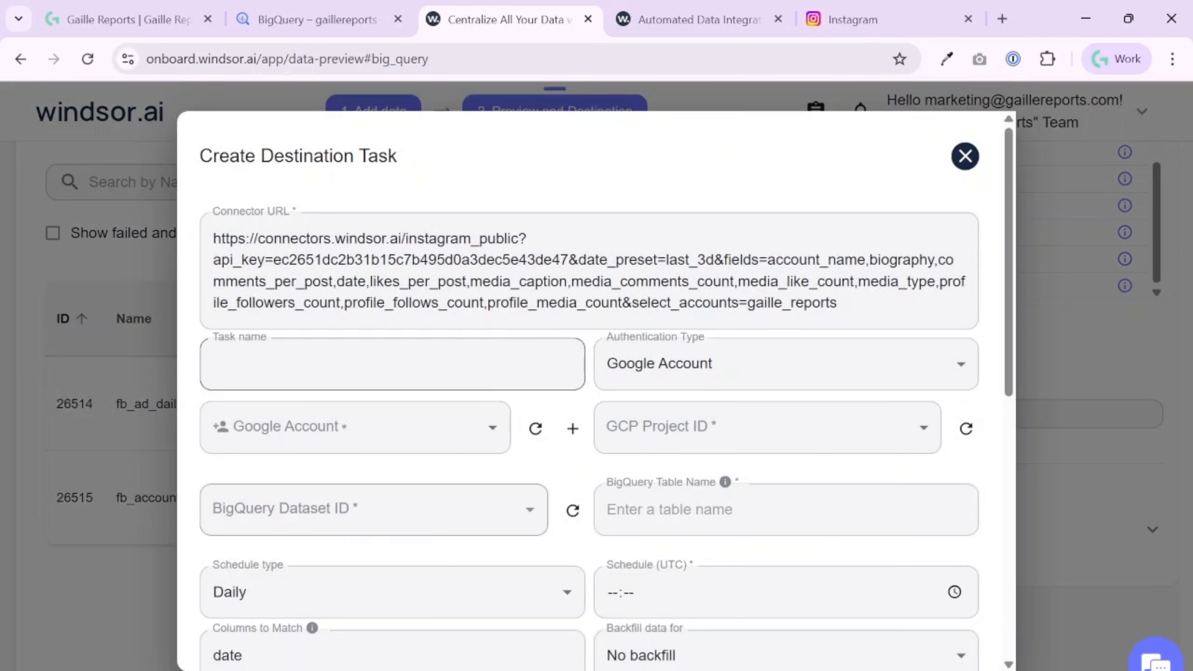
- Name the destination task ig_public, keep Google Account as the authentication type and select the marketing Google account
click(392, 364)
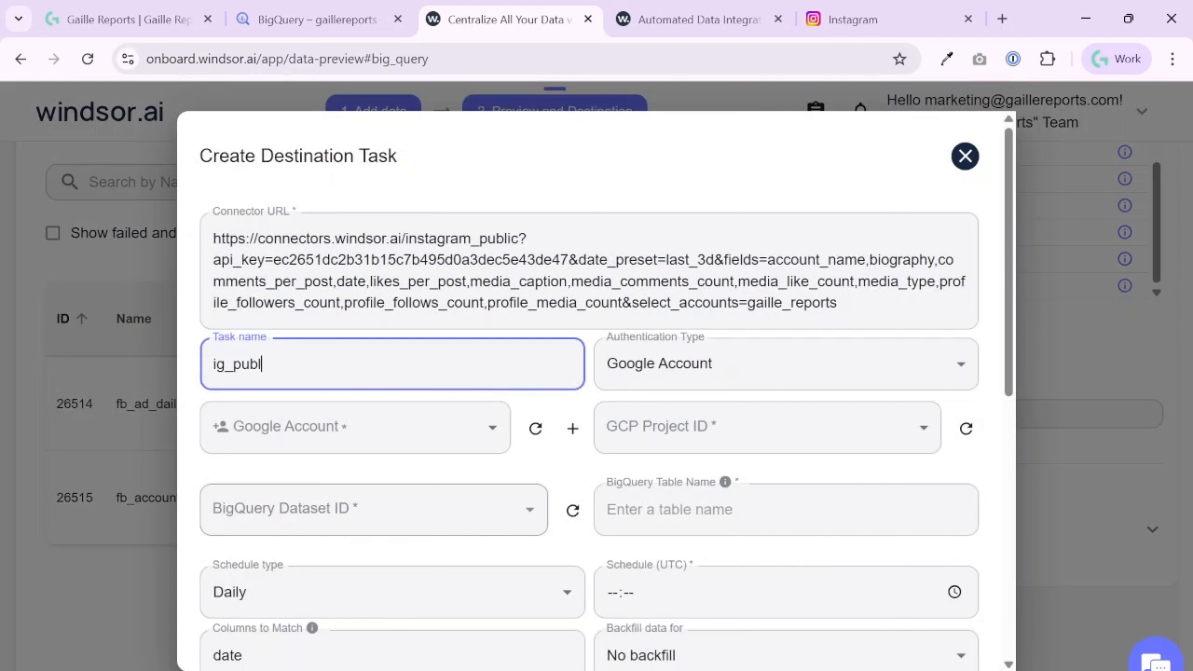
click(678, 372)
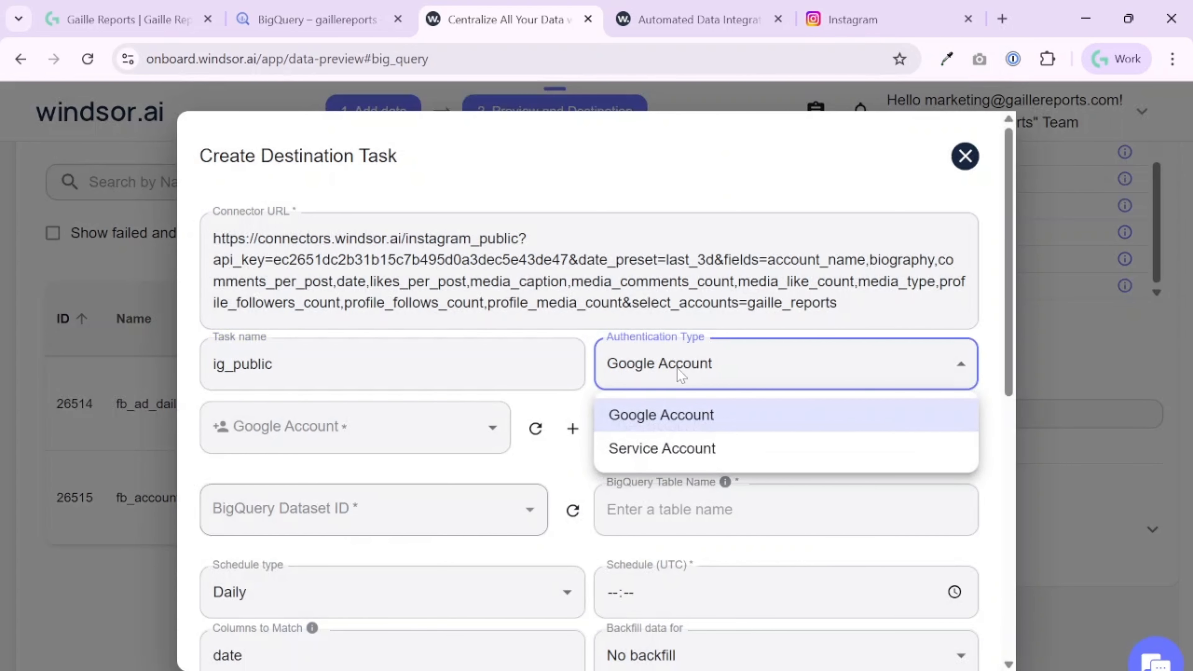
click(687, 416)
click(397, 427)
click(352, 478)
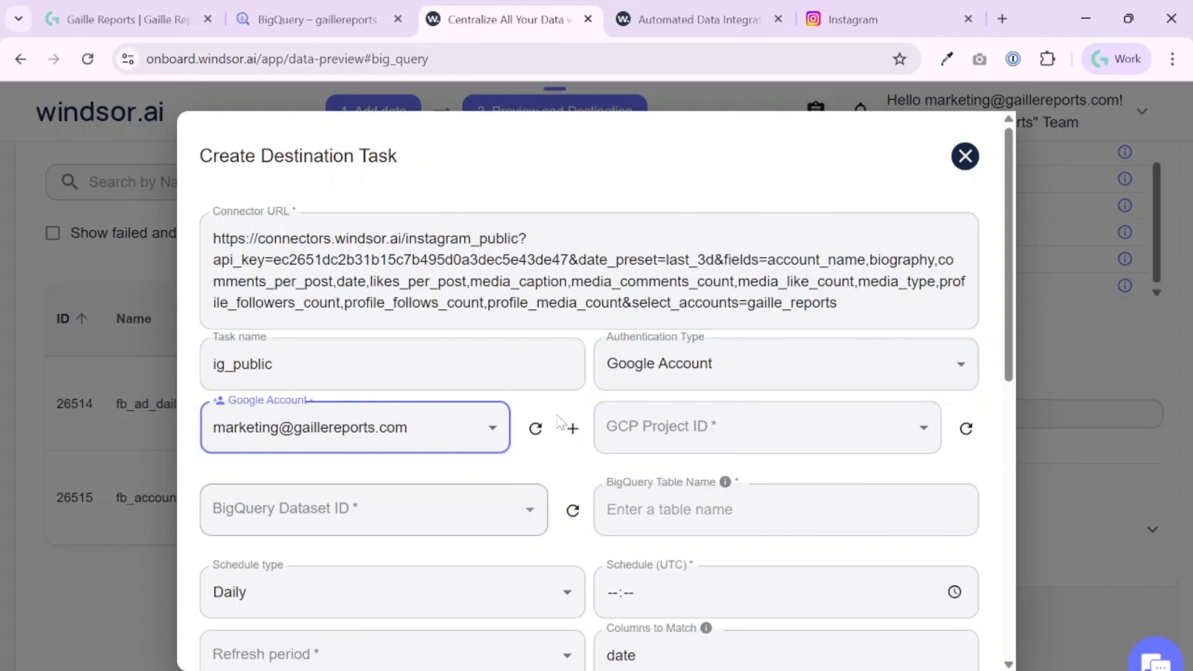
- Sign in with the marketing Google account, fill in the account password and grant windsorai access
click(571, 430)
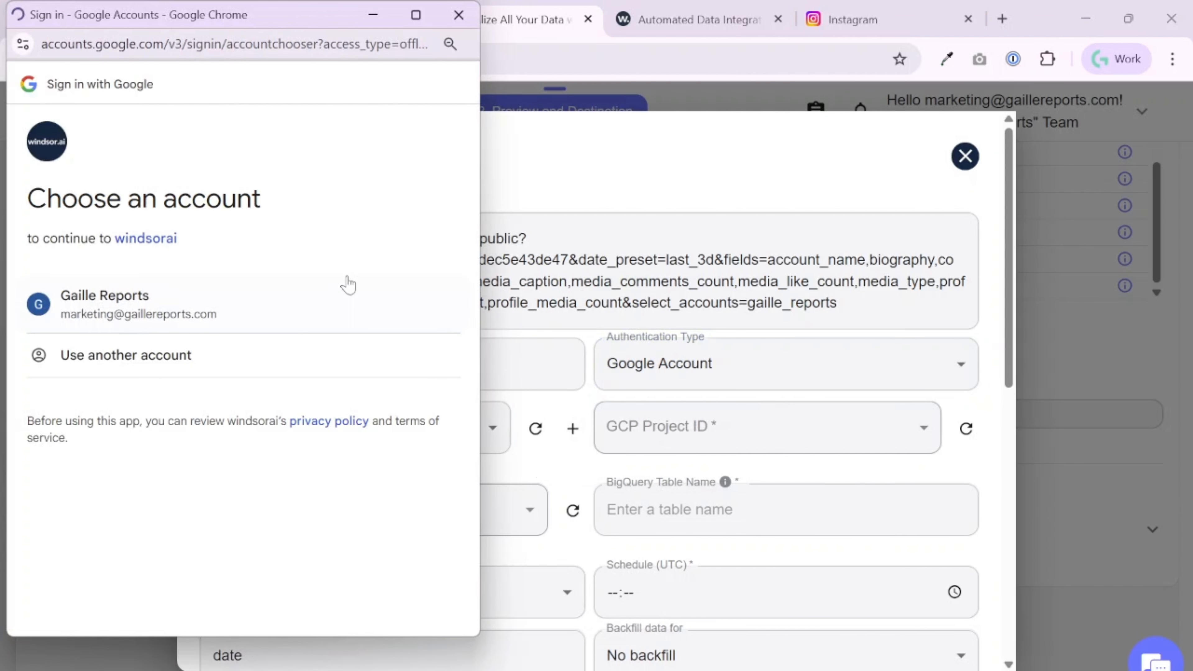
click(99, 306)
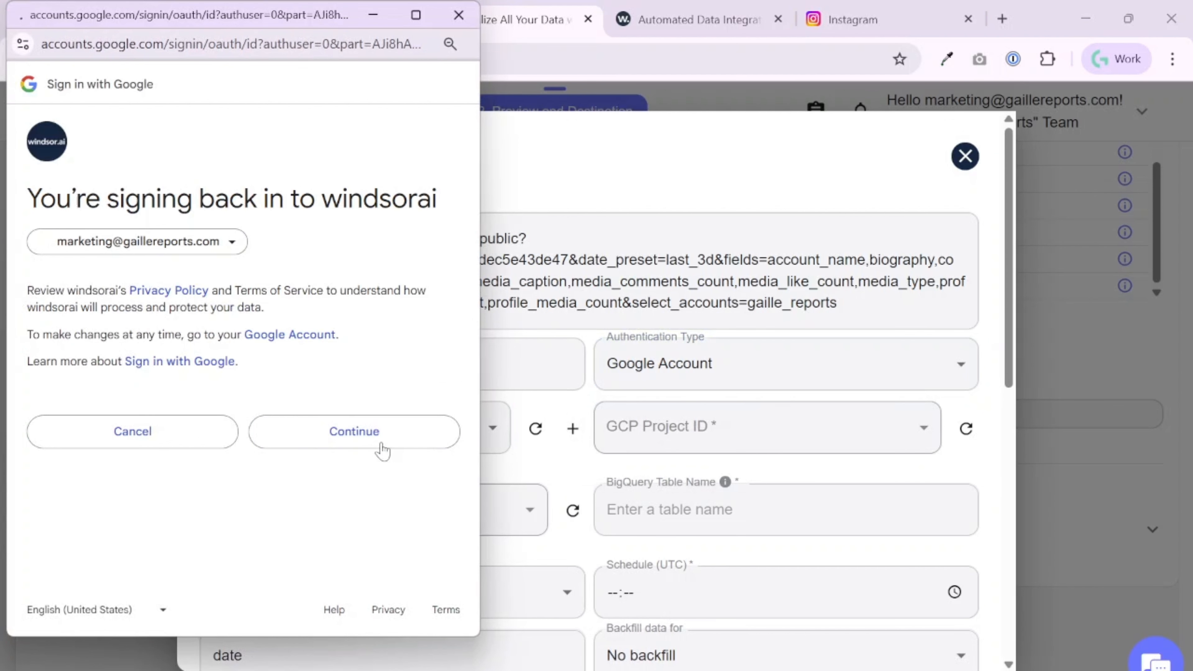
click(351, 432)
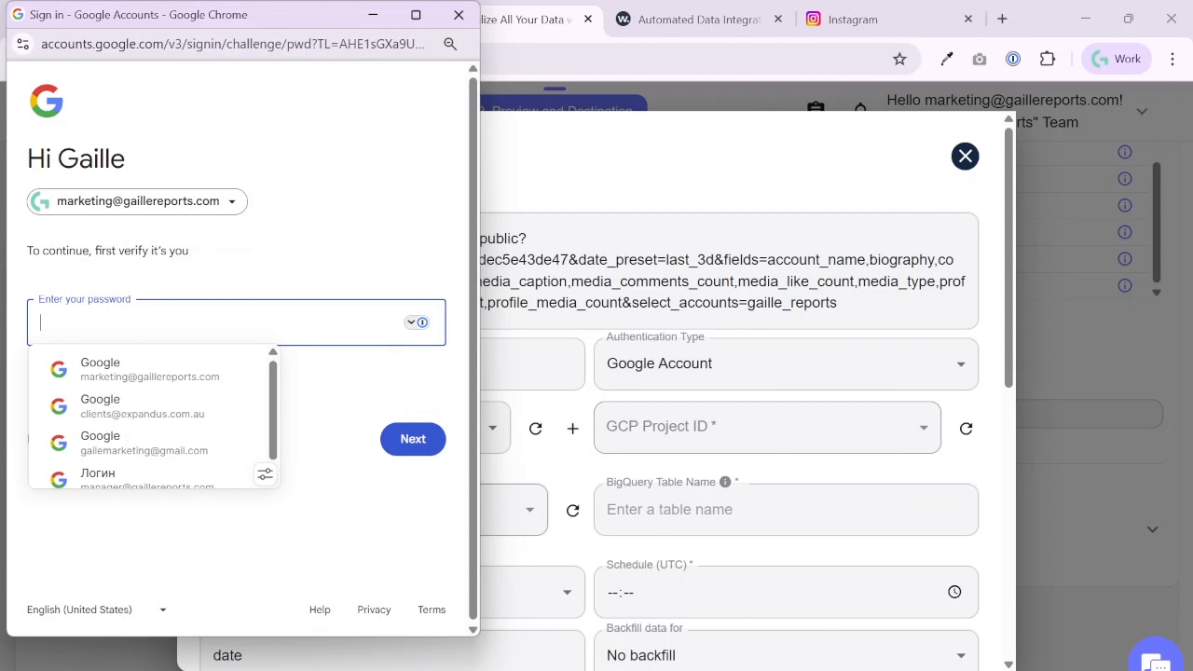
click(201, 379)
click(394, 444)
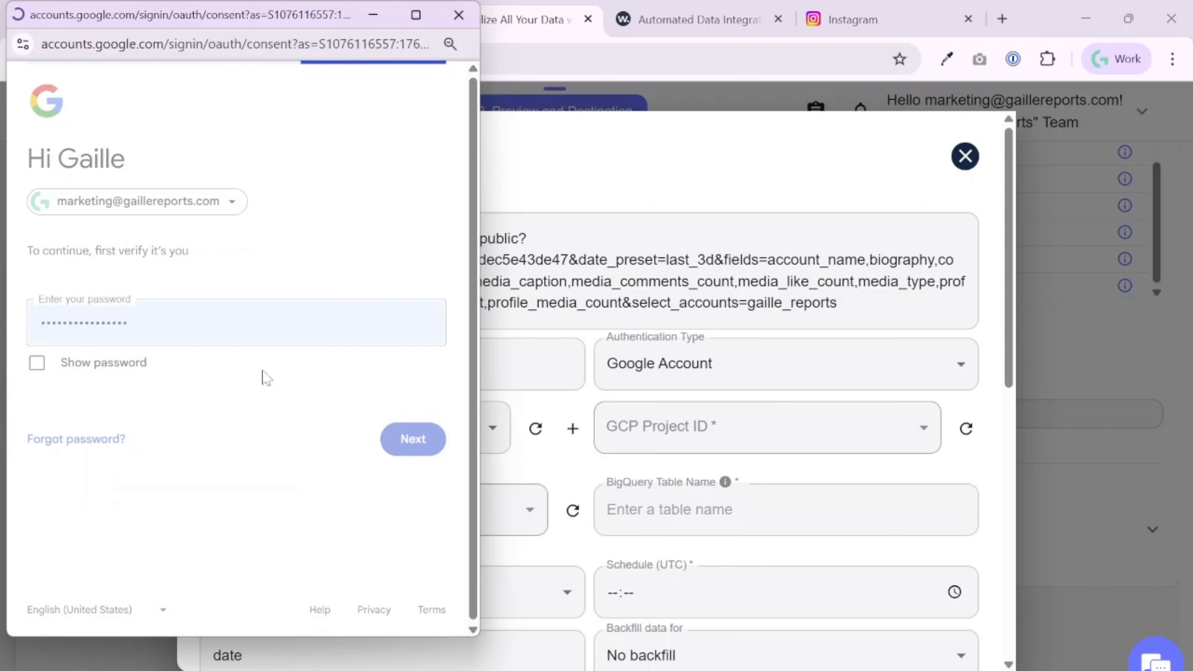
scroll(329, 517, down, 2)
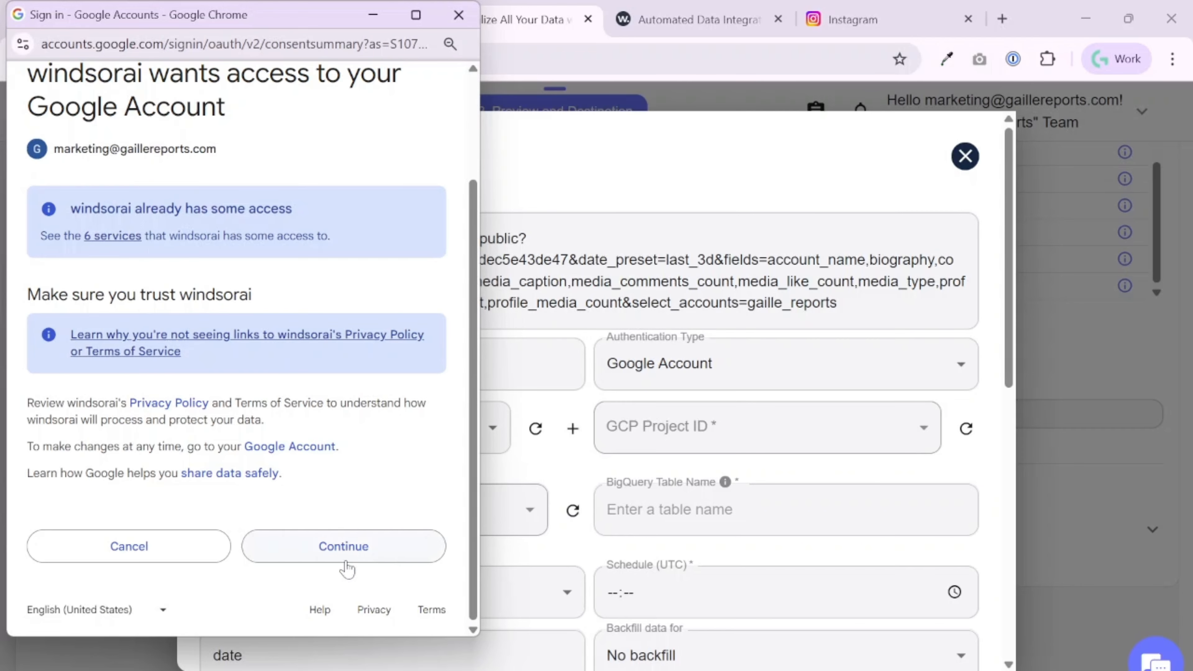
click(353, 547)
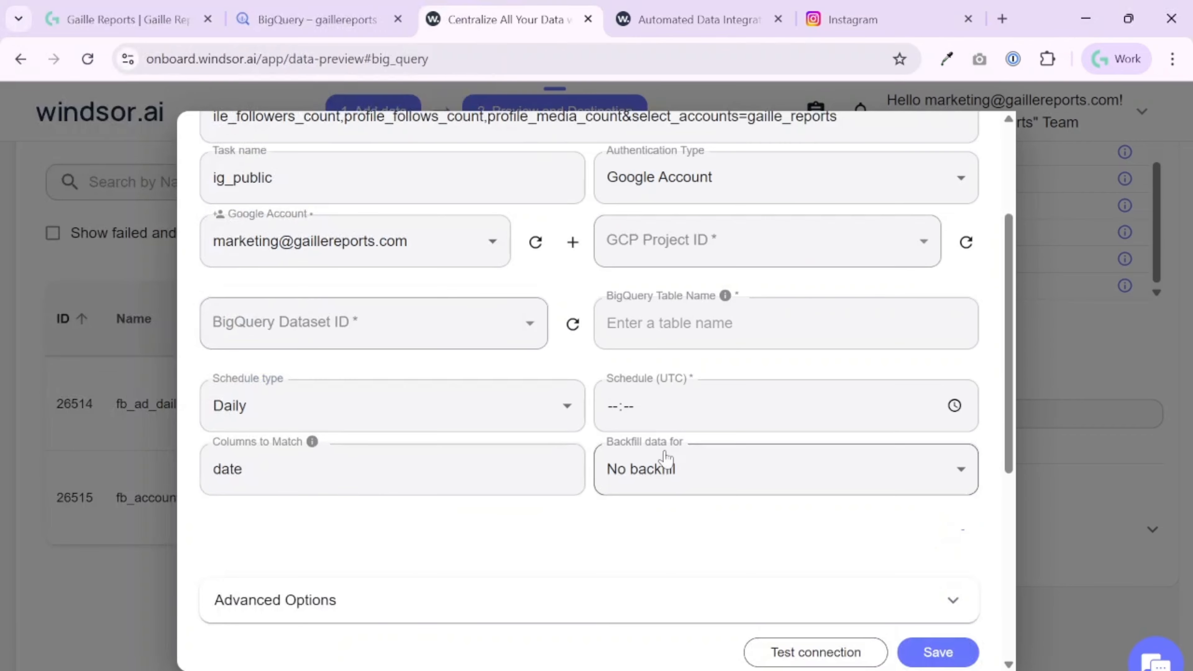
- Dismiss the dataset errors, check the project ID in BigQuery and set the GCP project to gaillereports (gaillereports-399507)
scroll(672, 458, up, 3)
click(922, 426)
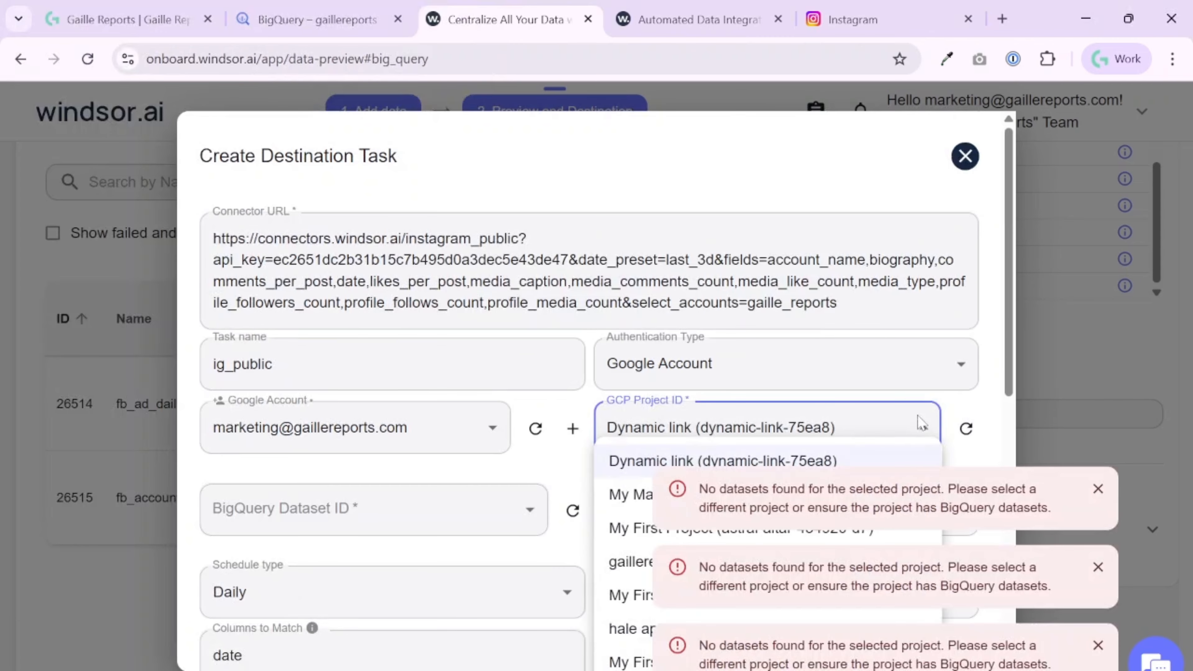
click(1097, 489)
click(1097, 567)
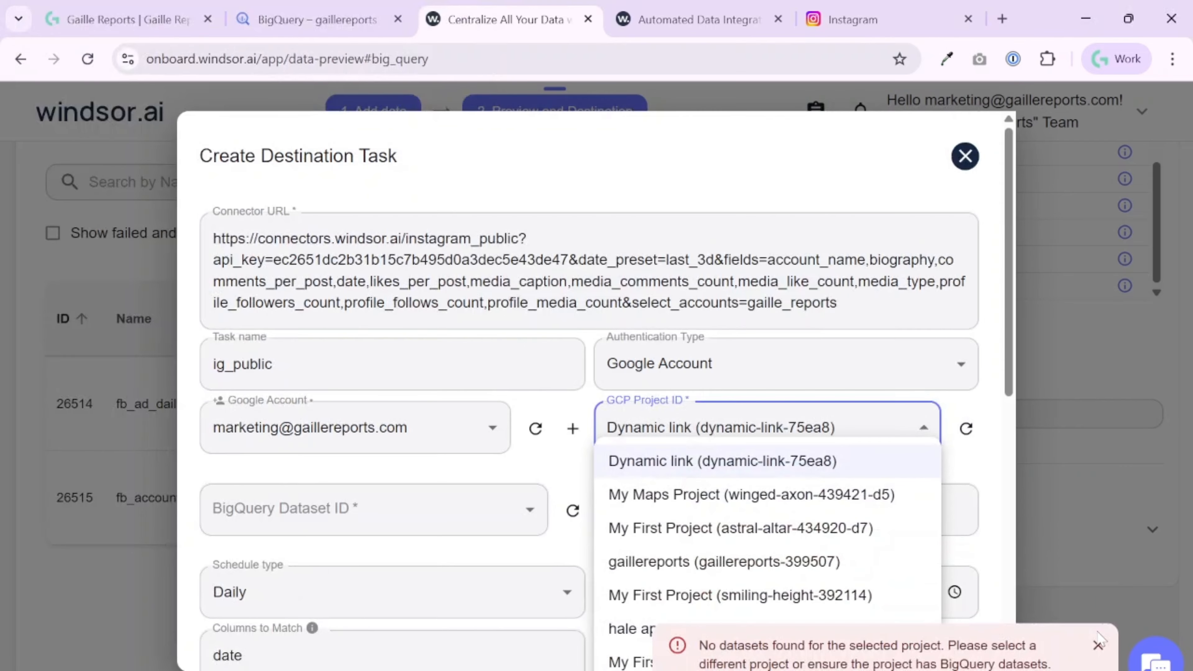
click(1098, 646)
click(268, 7)
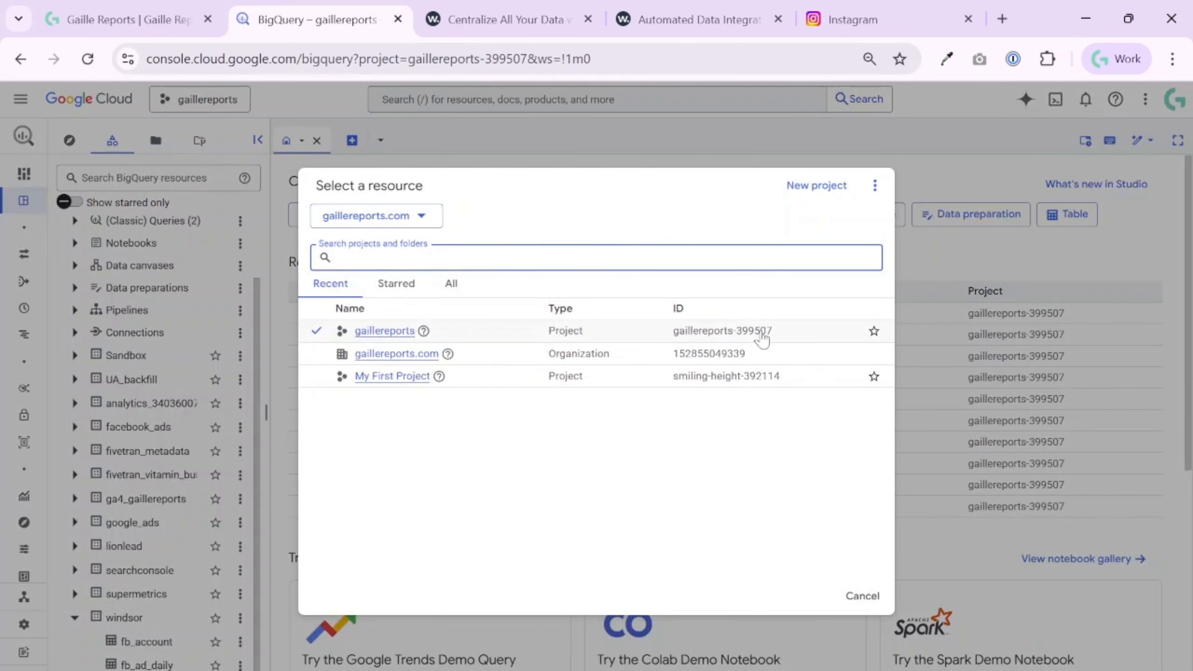
click(505, 29)
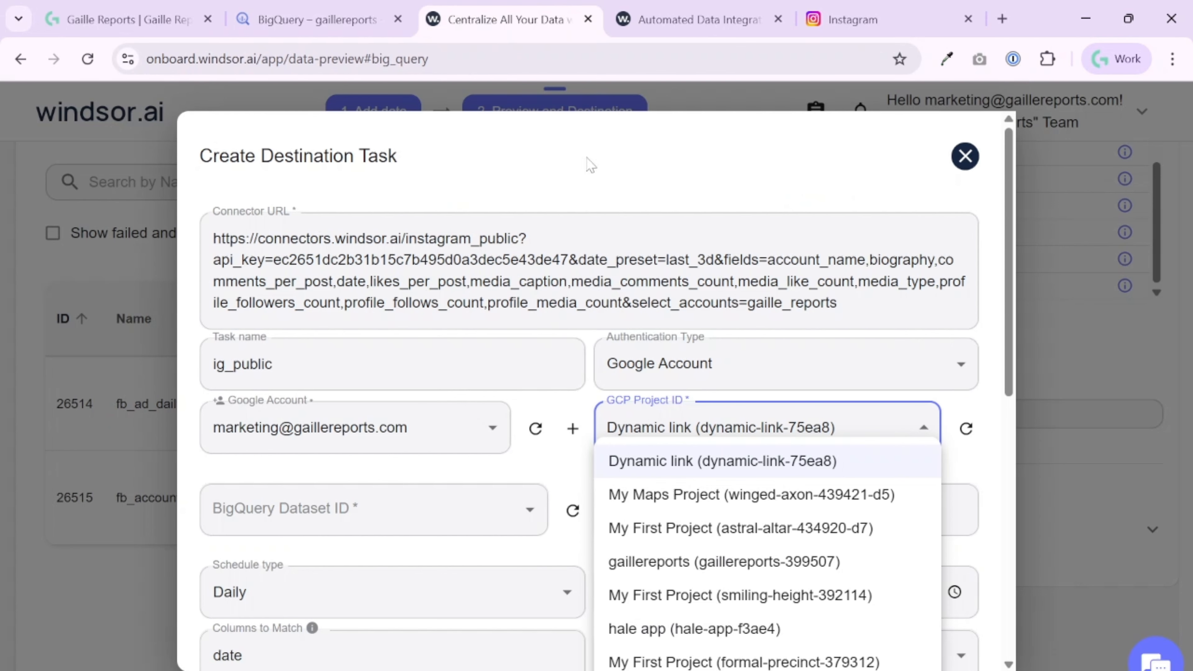
click(860, 558)
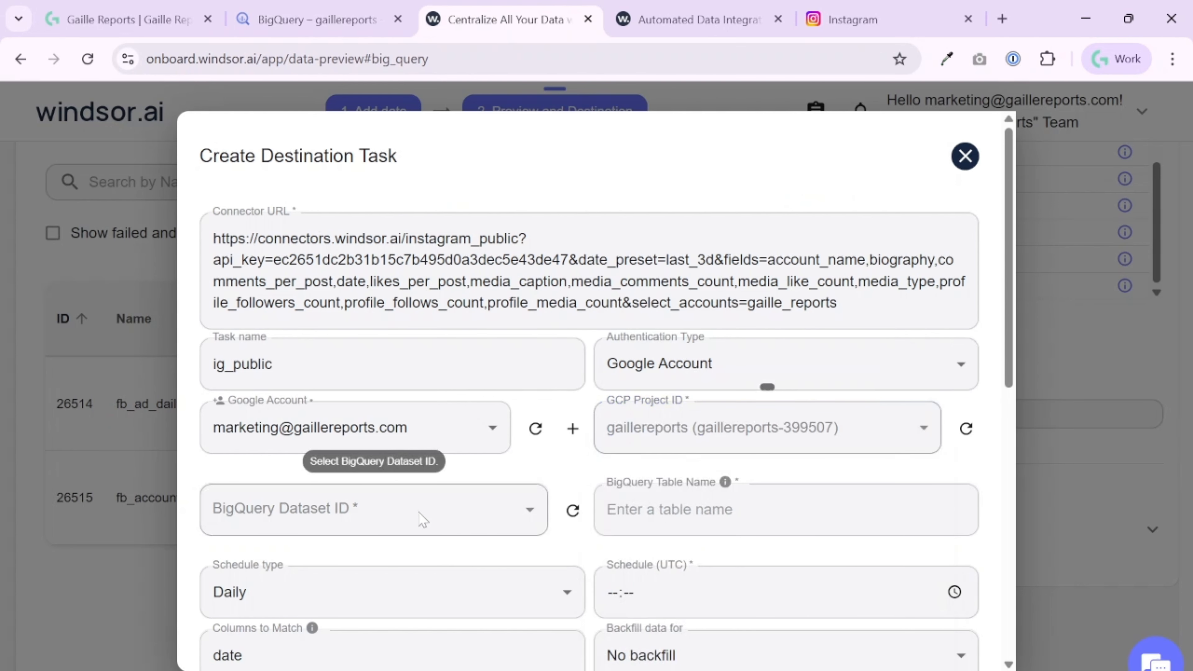
- Select windsor as the BigQuery dataset and reuse the task name ig_public as the table name
click(441, 527)
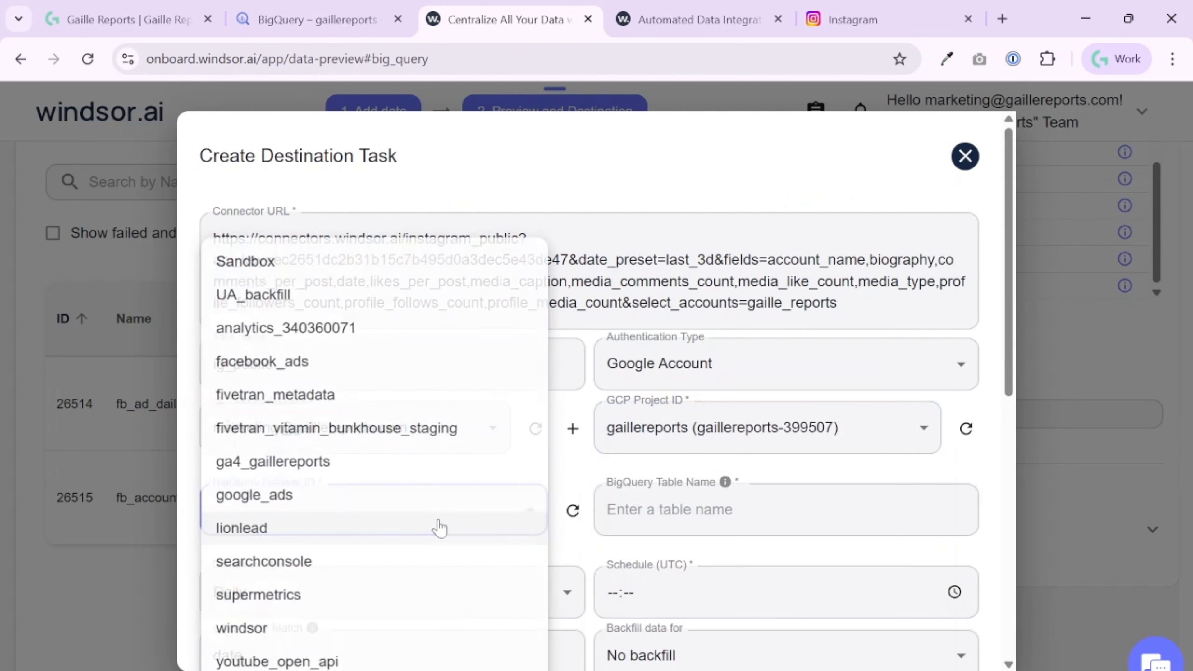
click(421, 630)
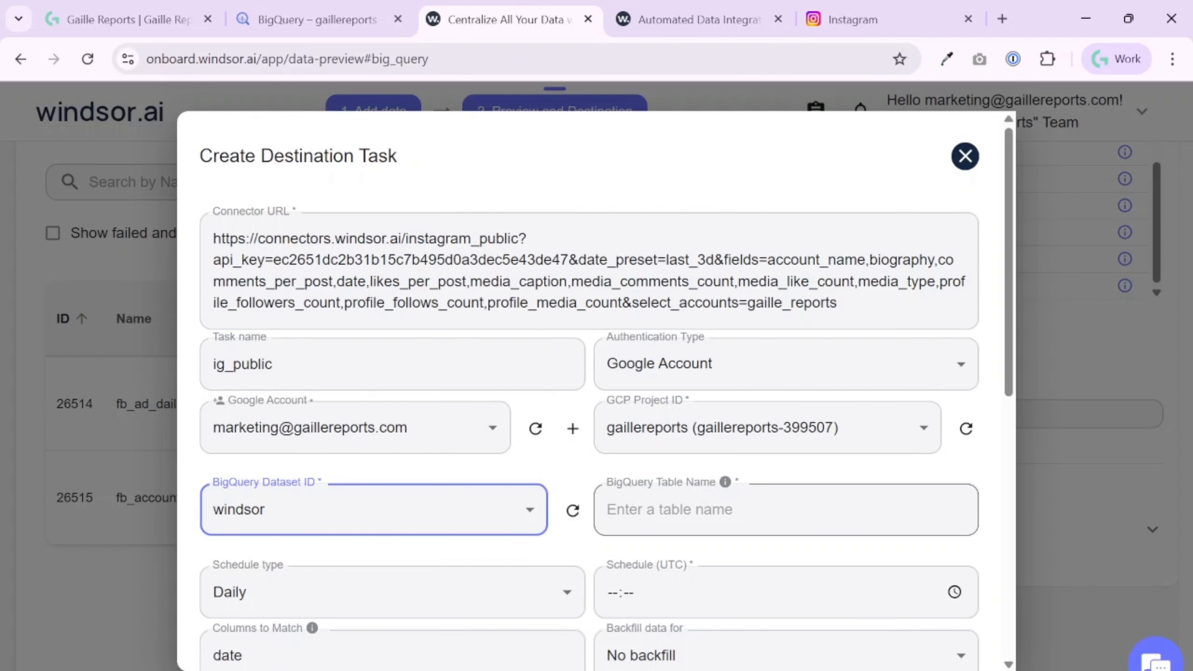
click(733, 509)
drag(301, 365, 125, 346)
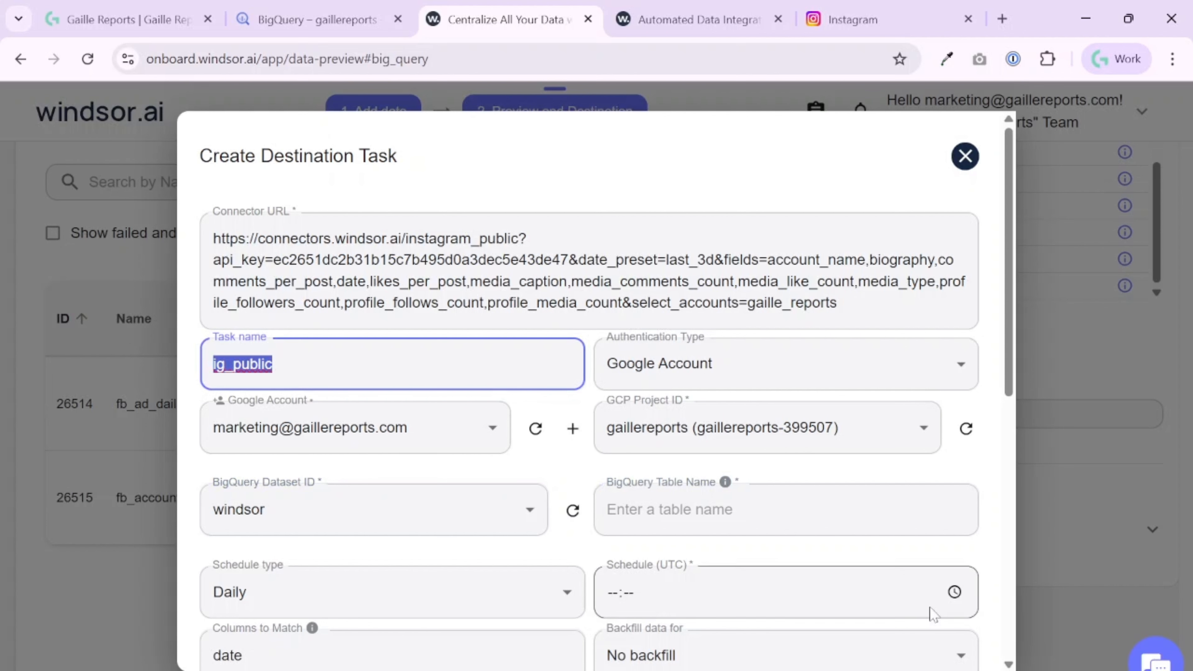
key(ctrl+c)
click(650, 491)
key(ctrl+v)
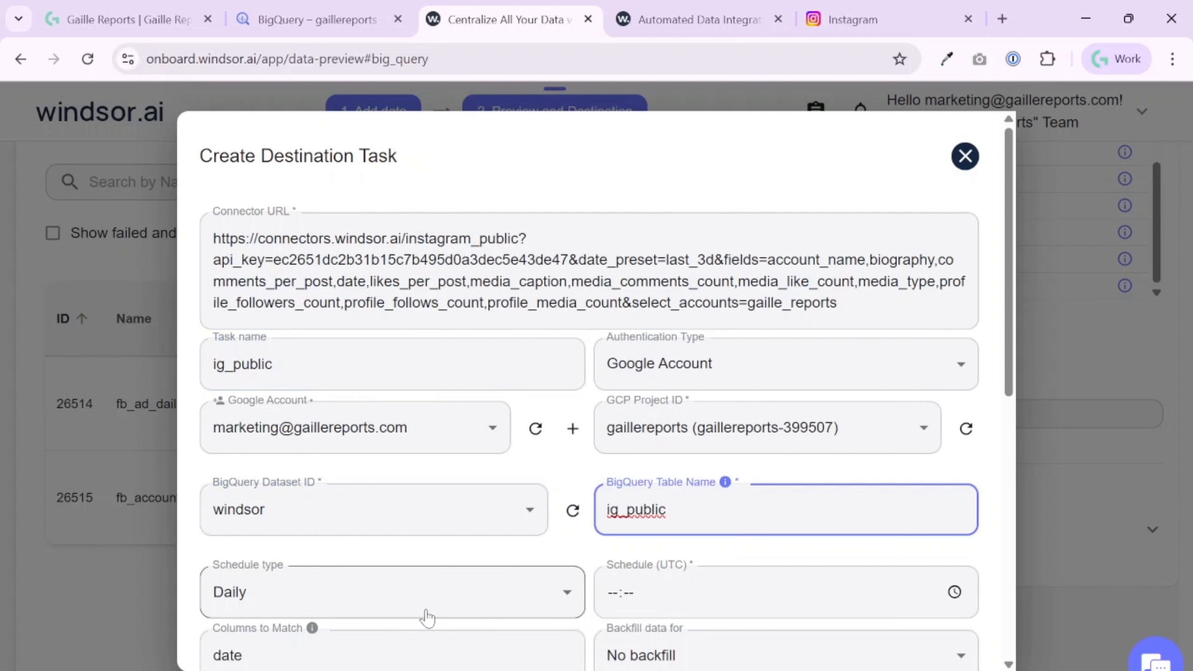
- Keep the Daily schedule type, set the schedule time to 03:00 UTC and leave date as the column to match
scroll(639, 493, down, 4)
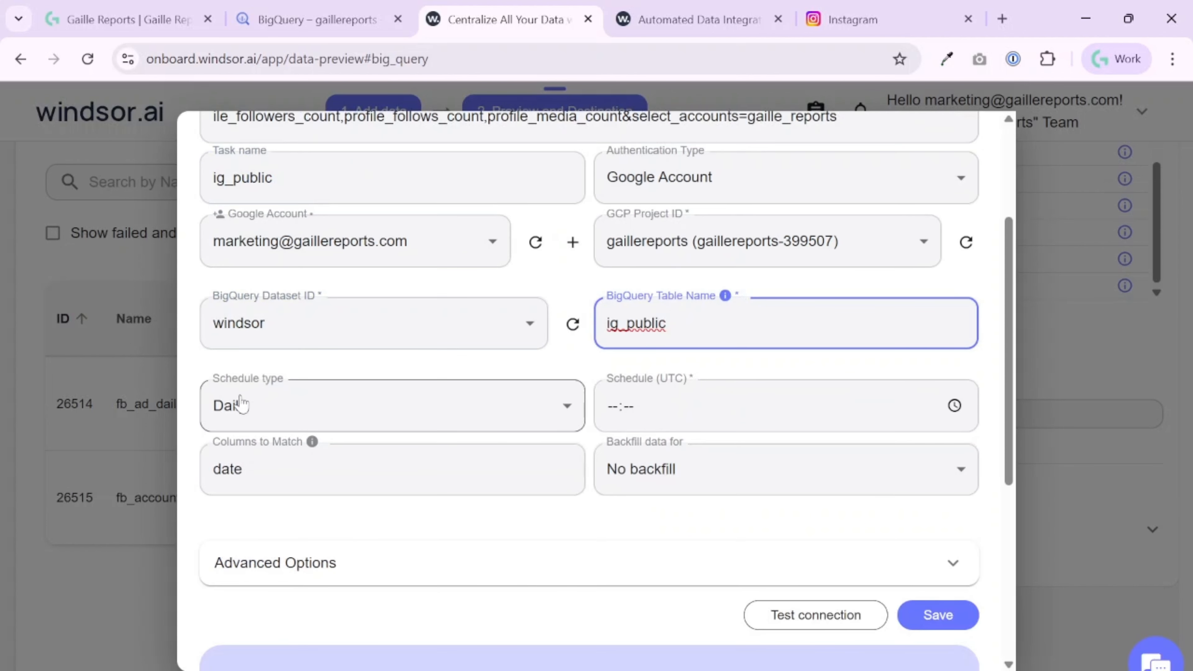
click(315, 405)
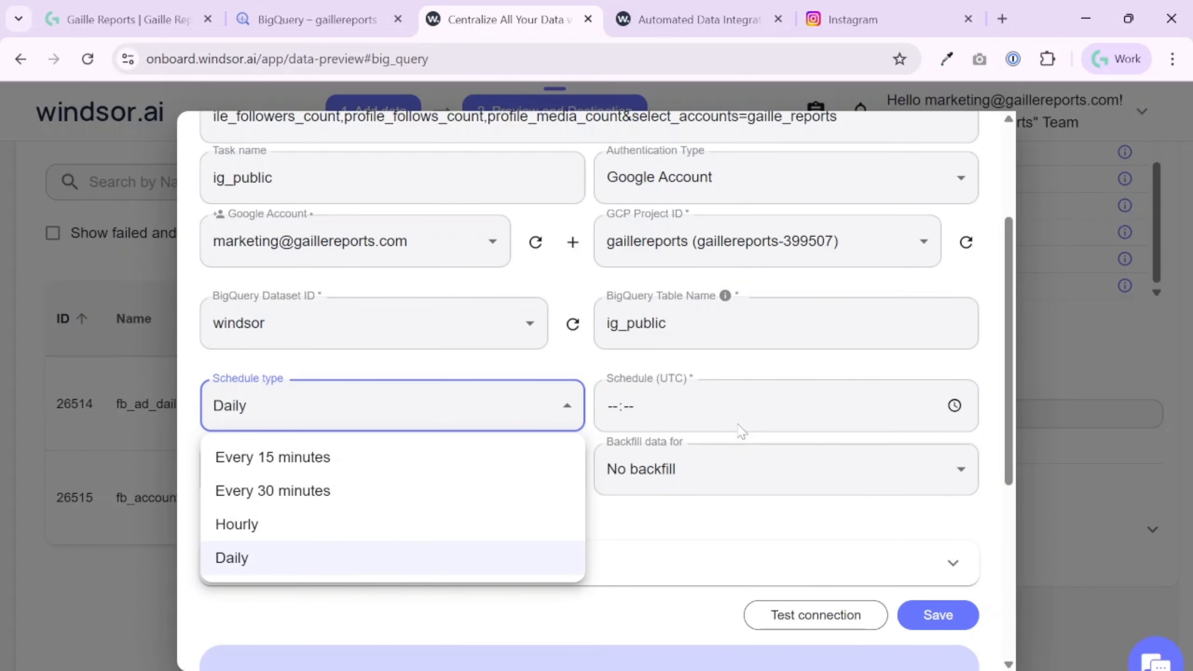
click(612, 409)
click(612, 409)
text(04:--)
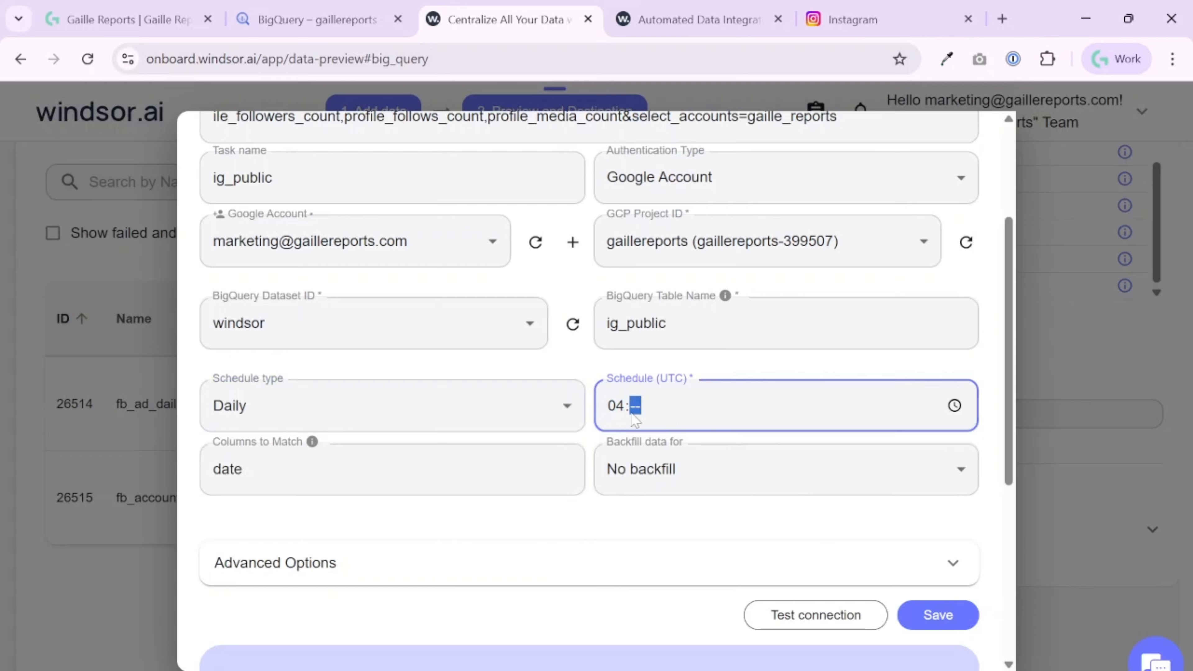
click(625, 408)
text(03:00)
click(422, 470)
click(671, 512)
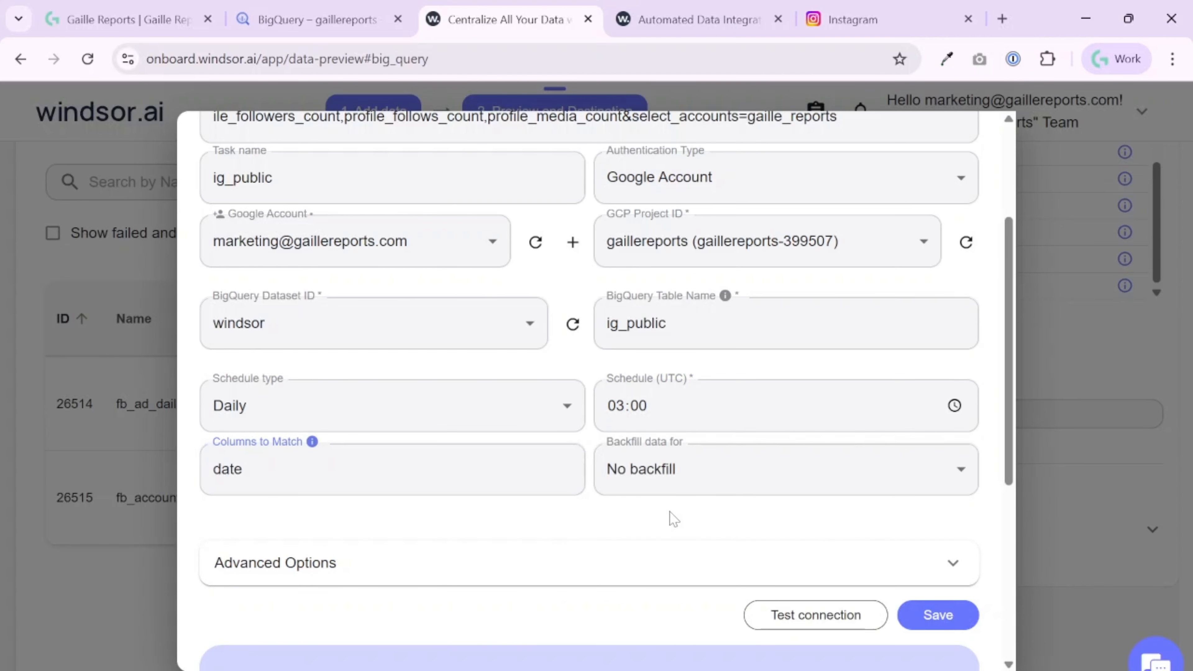
- Check the date preset in the connector URL against the column to match, and set the data backfill to 1 year
scroll(646, 427, up, 5)
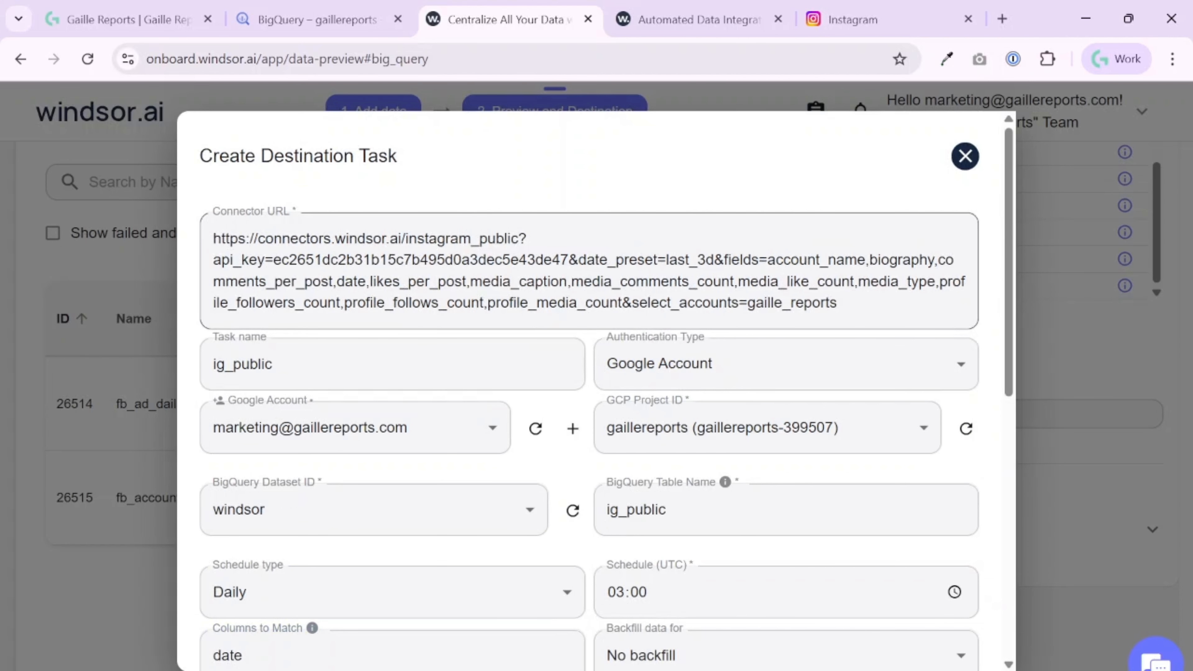
drag(667, 259, 706, 260)
scroll(389, 376, down, 10)
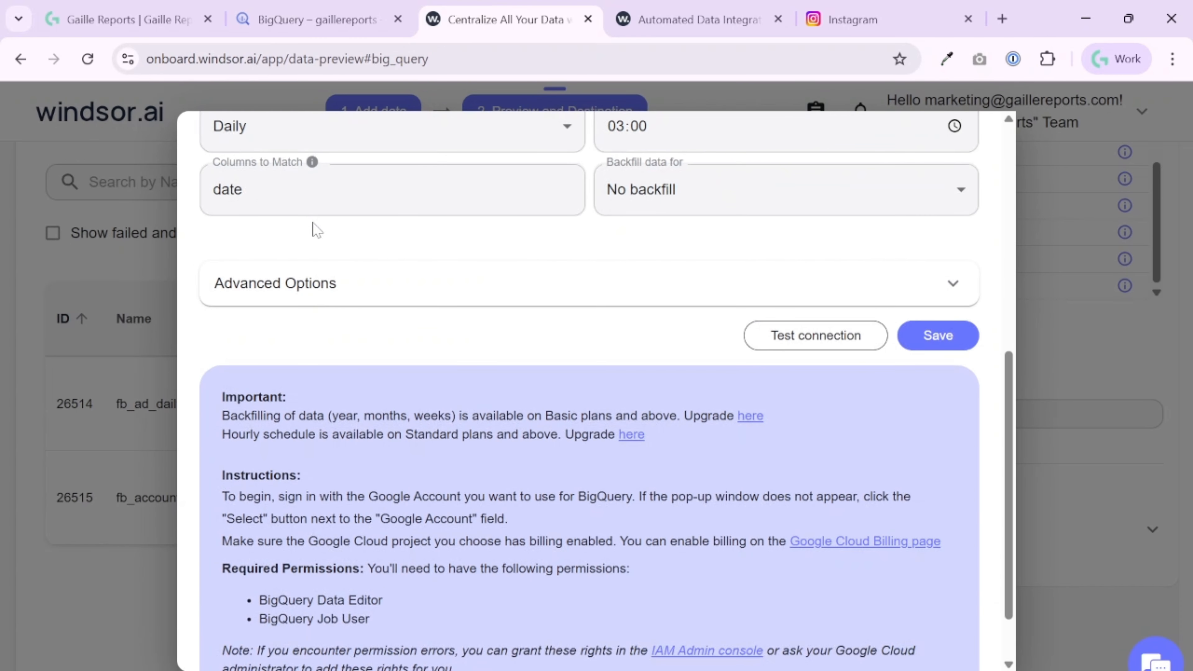
scroll(312, 226, up, 4)
mouse_move(312, 348)
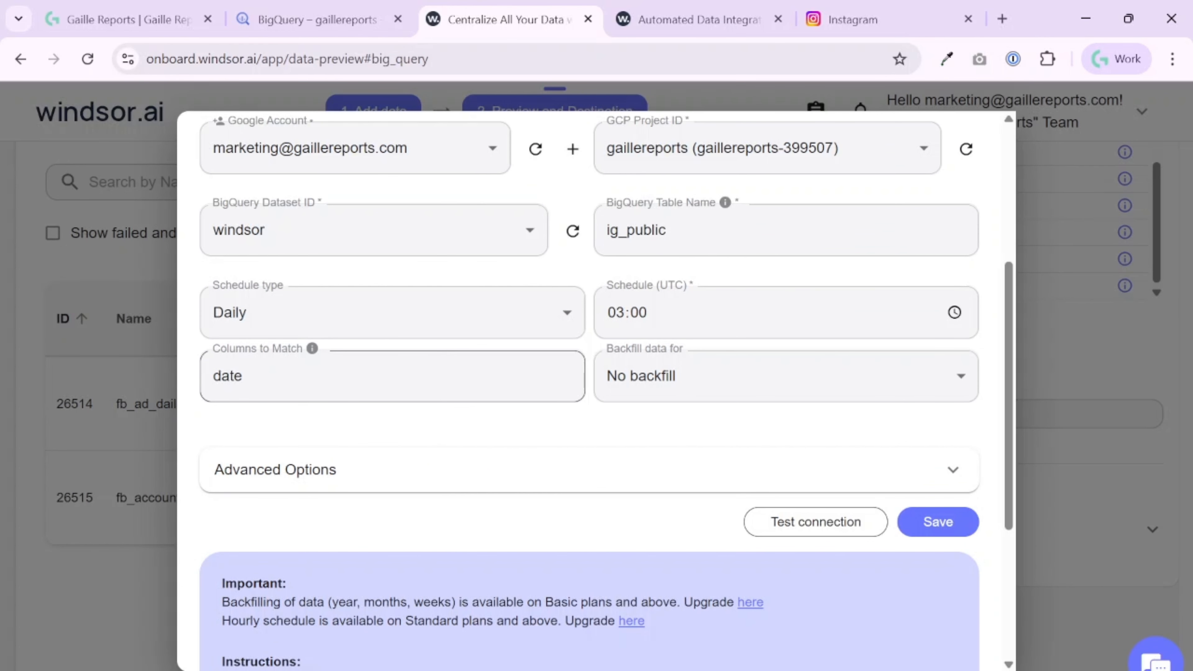
click(665, 376)
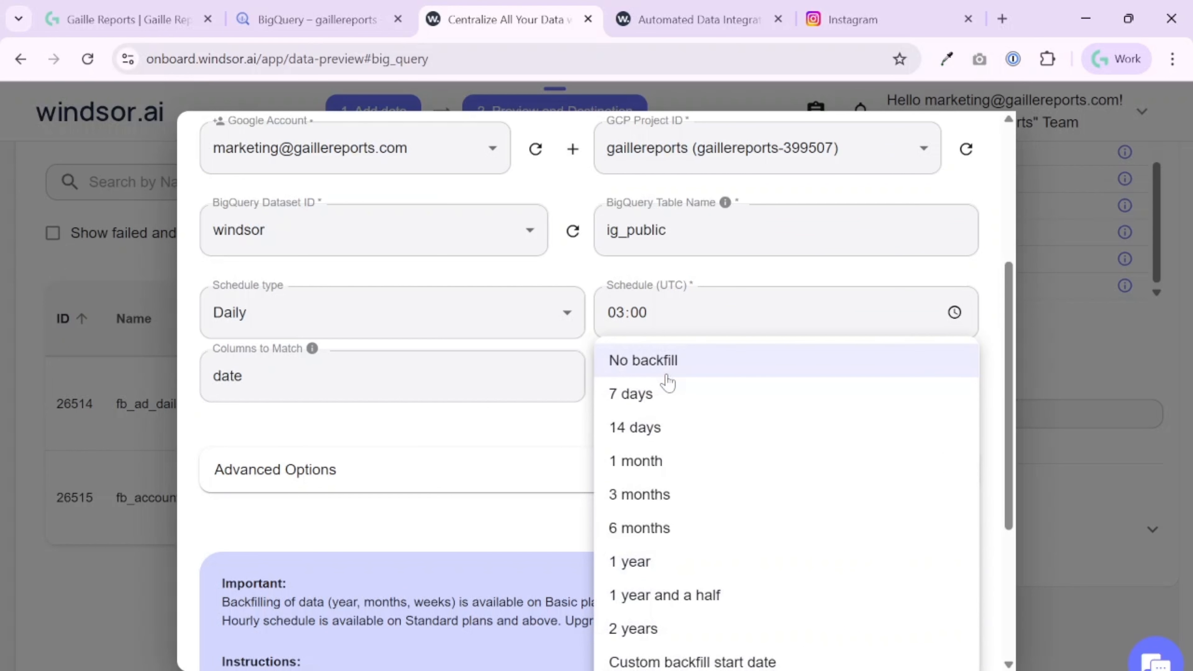
click(690, 564)
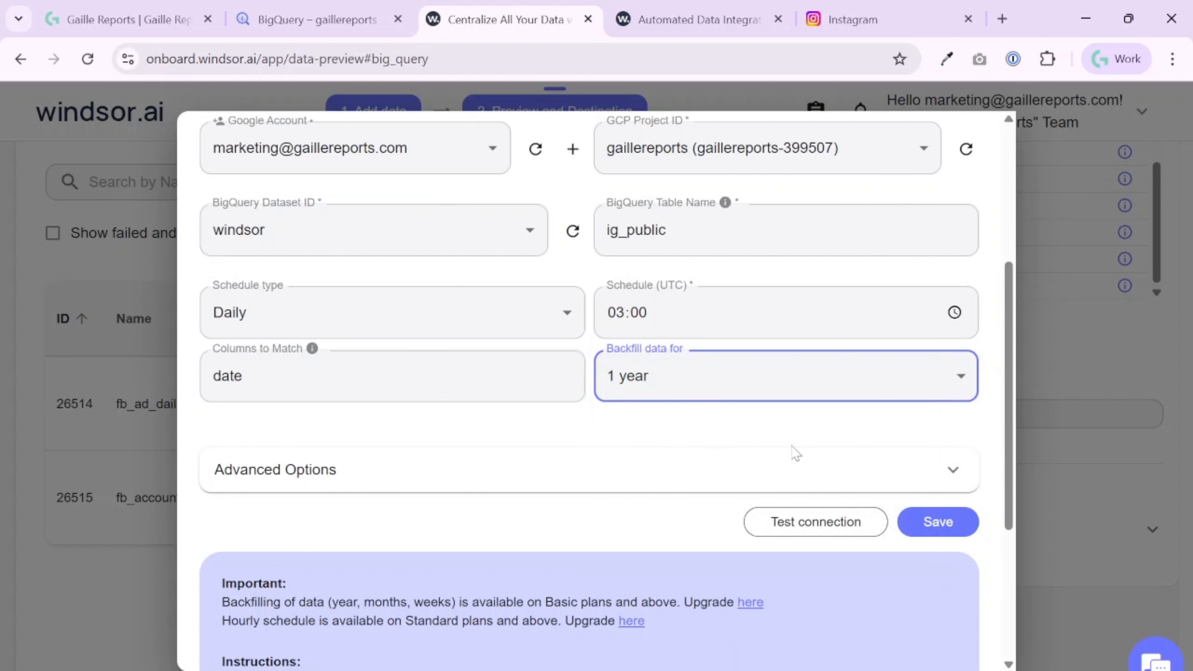
- Test the connection, save the BigQuery destination task and check its status in the destination list
click(866, 529)
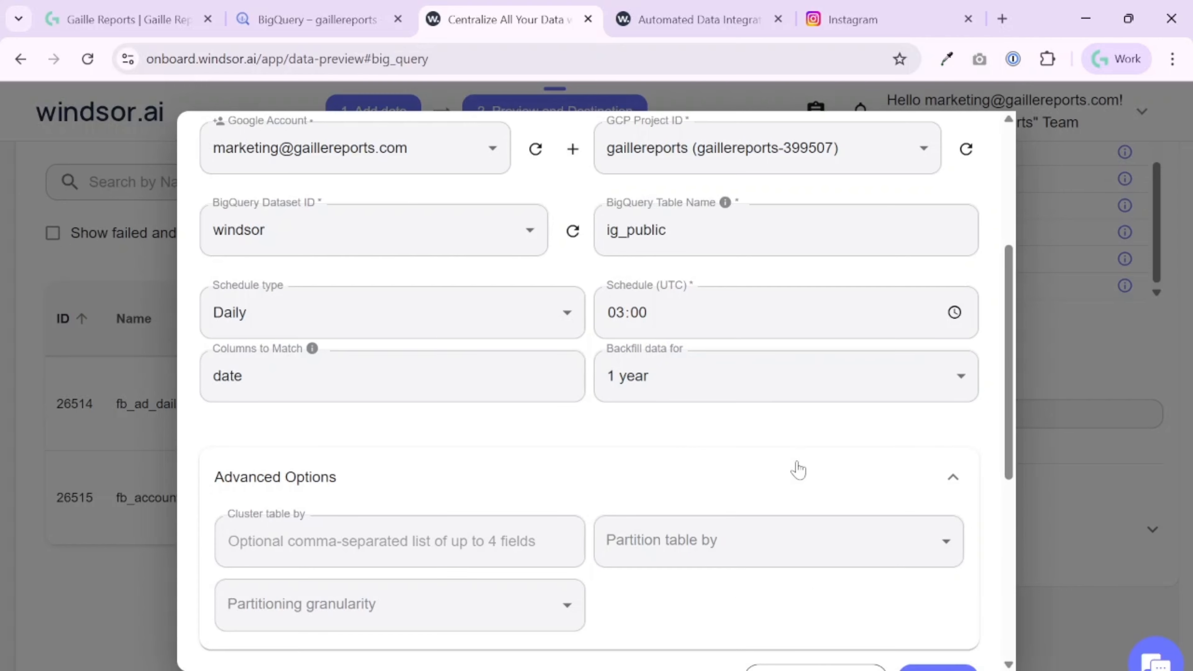
click(794, 471)
click(951, 522)
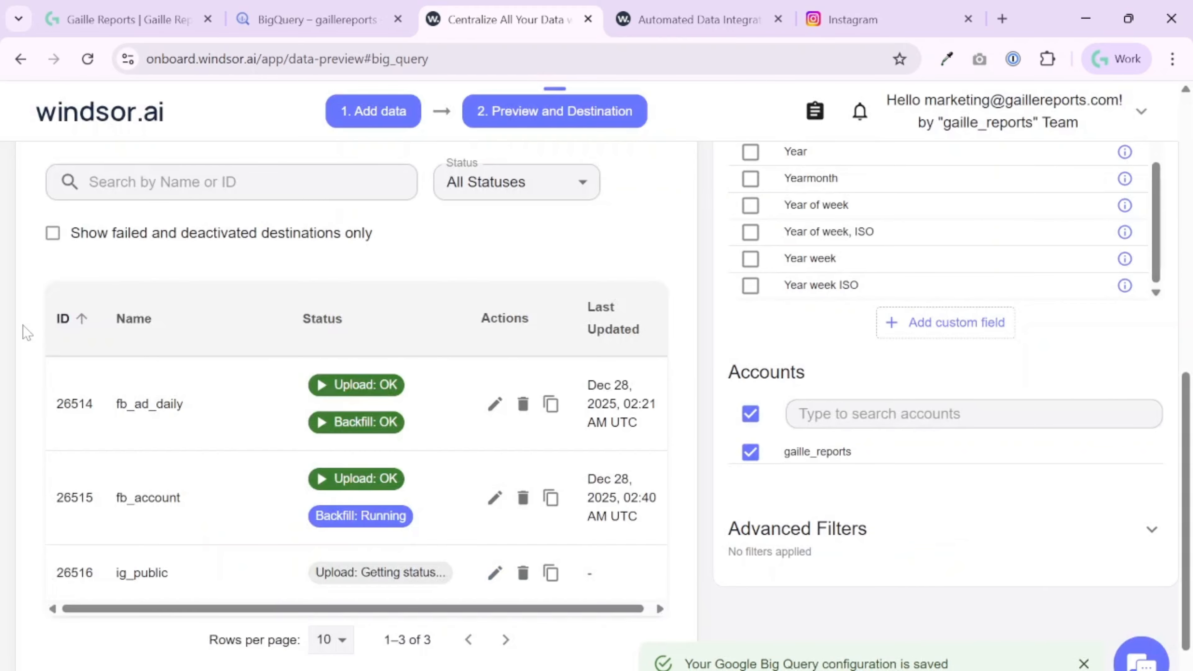
scroll(26, 332, up, 10)
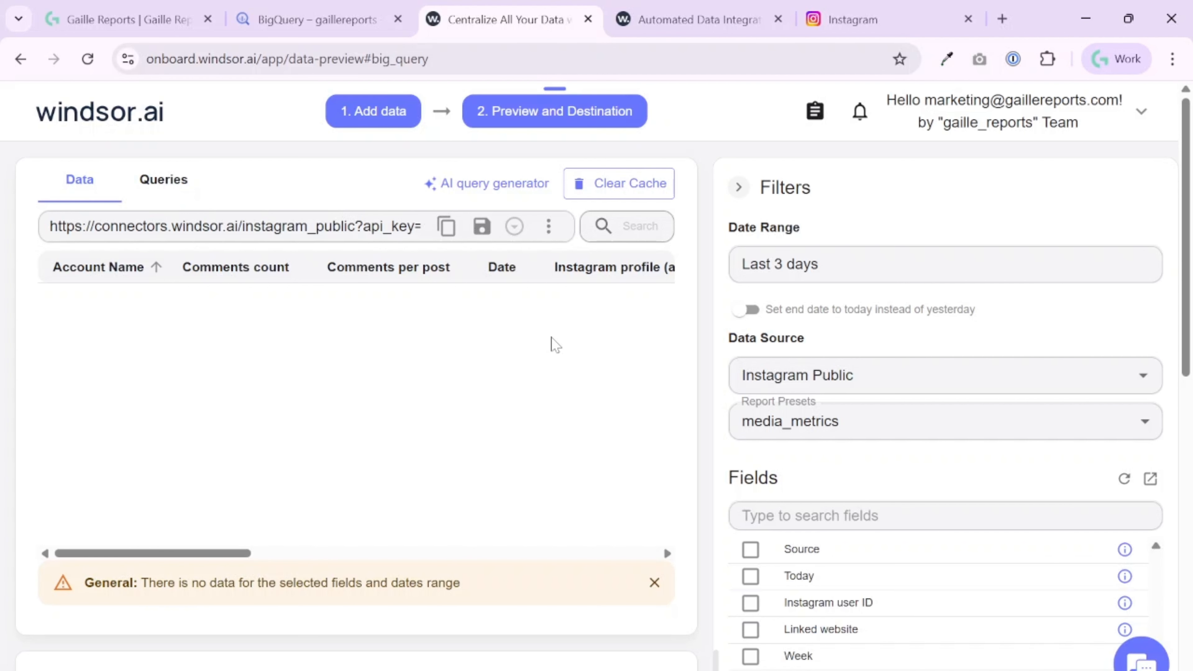
scroll(502, 370, down, 12)
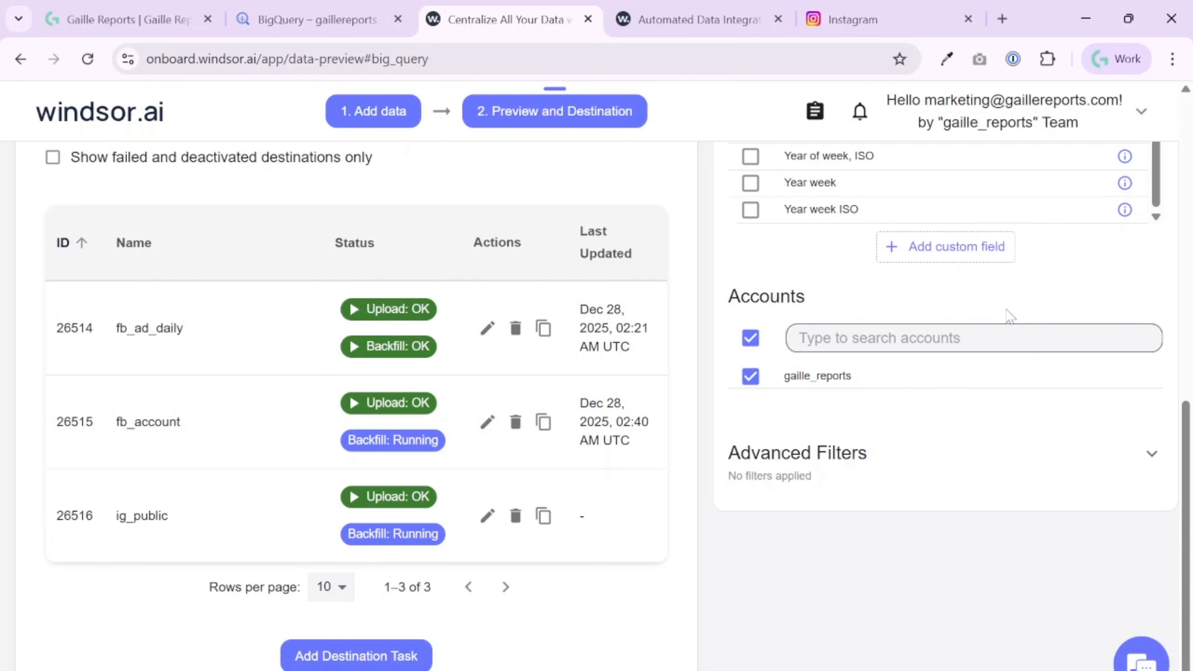
- Switch to BigQuery, reload the console and expand the windsor dataset under the gaillereports project
scroll(1007, 414, up, 7)
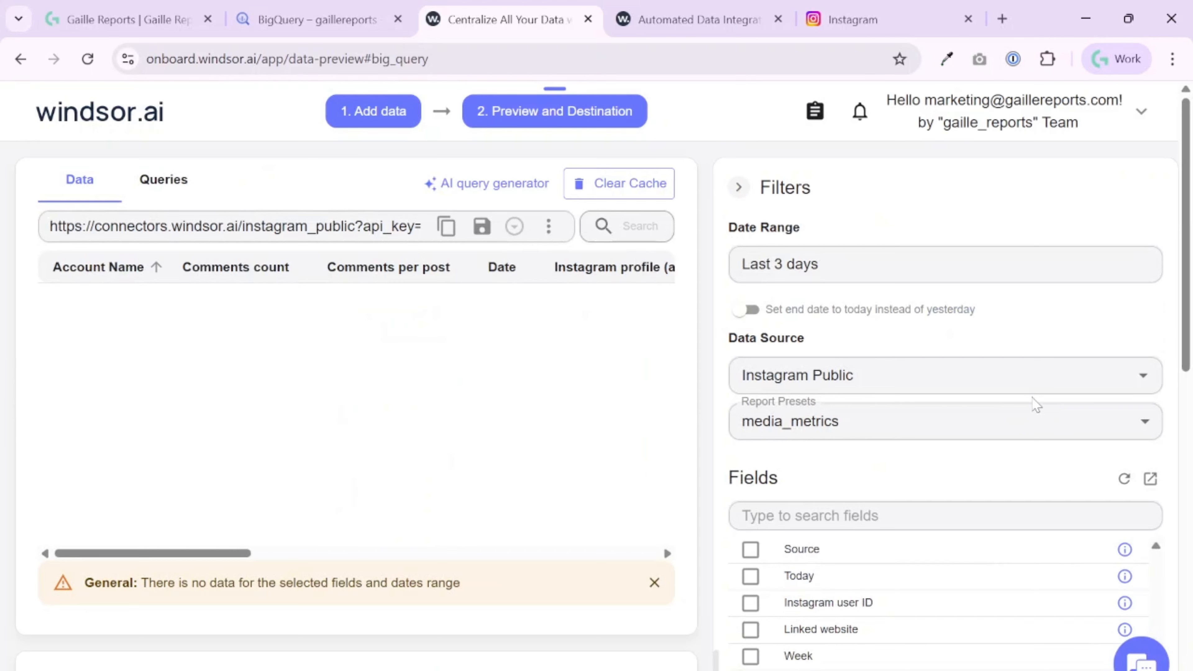
scroll(1036, 404, down, 7)
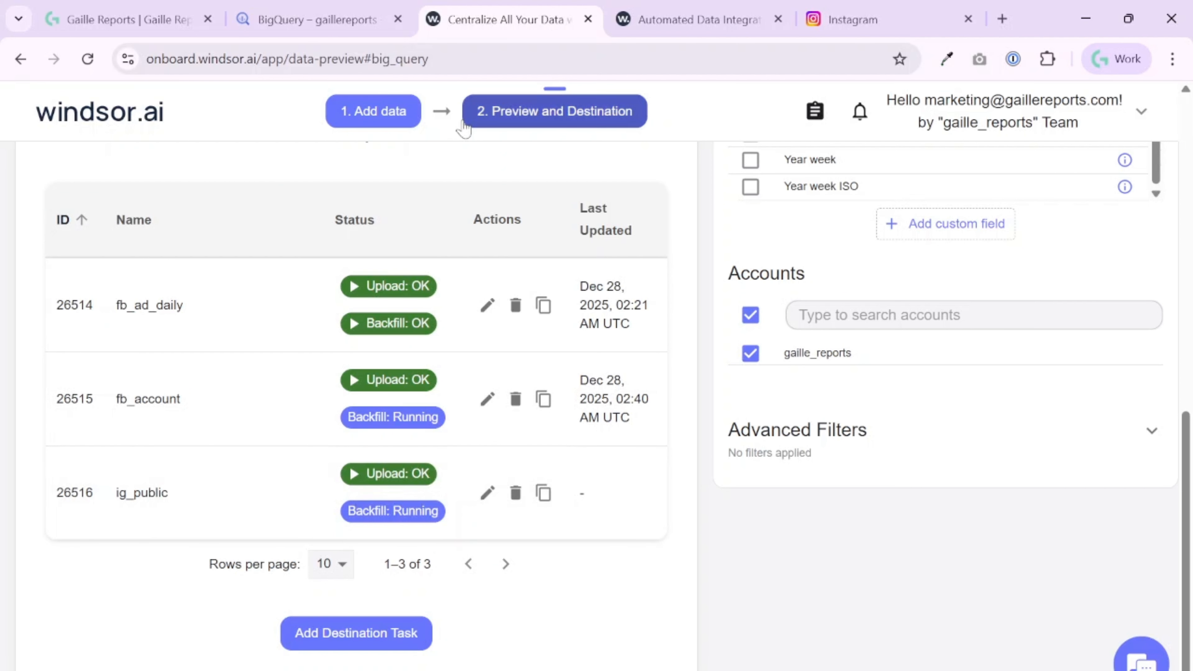
click(300, 21)
click(867, 595)
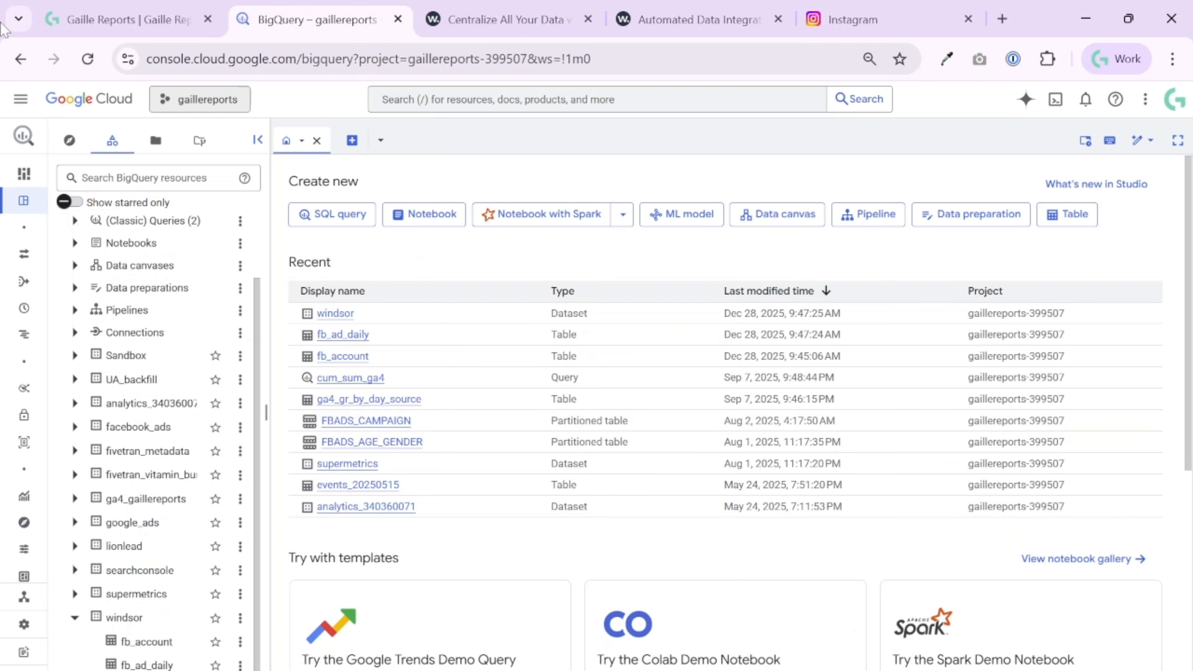
click(87, 58)
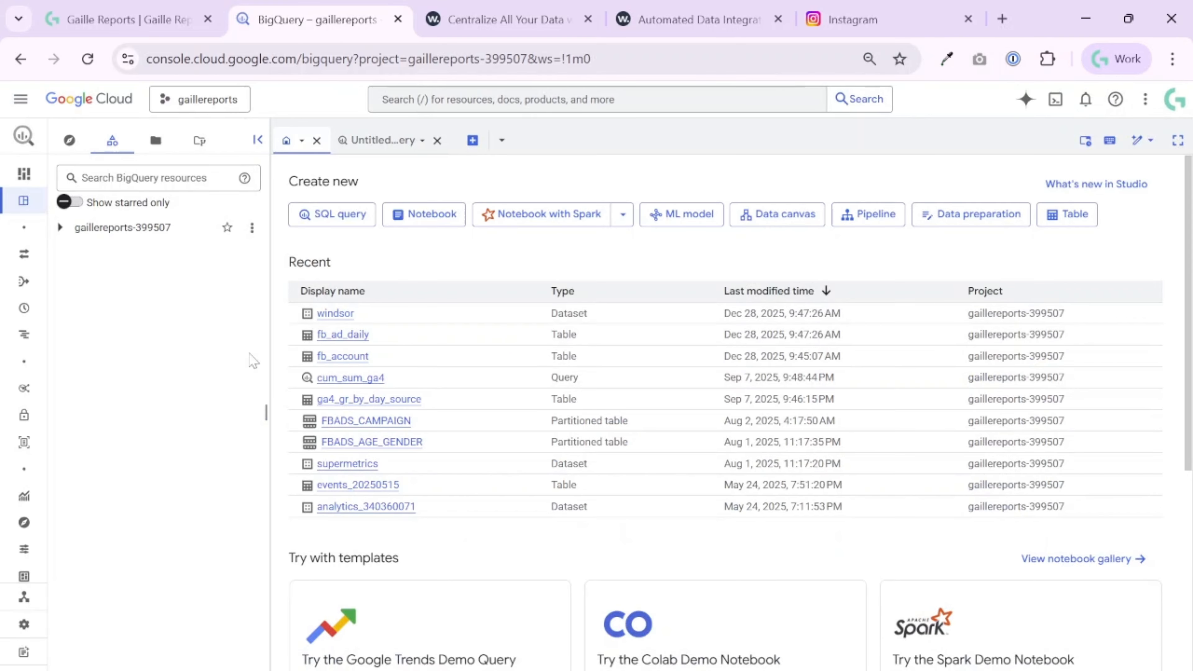
click(55, 229)
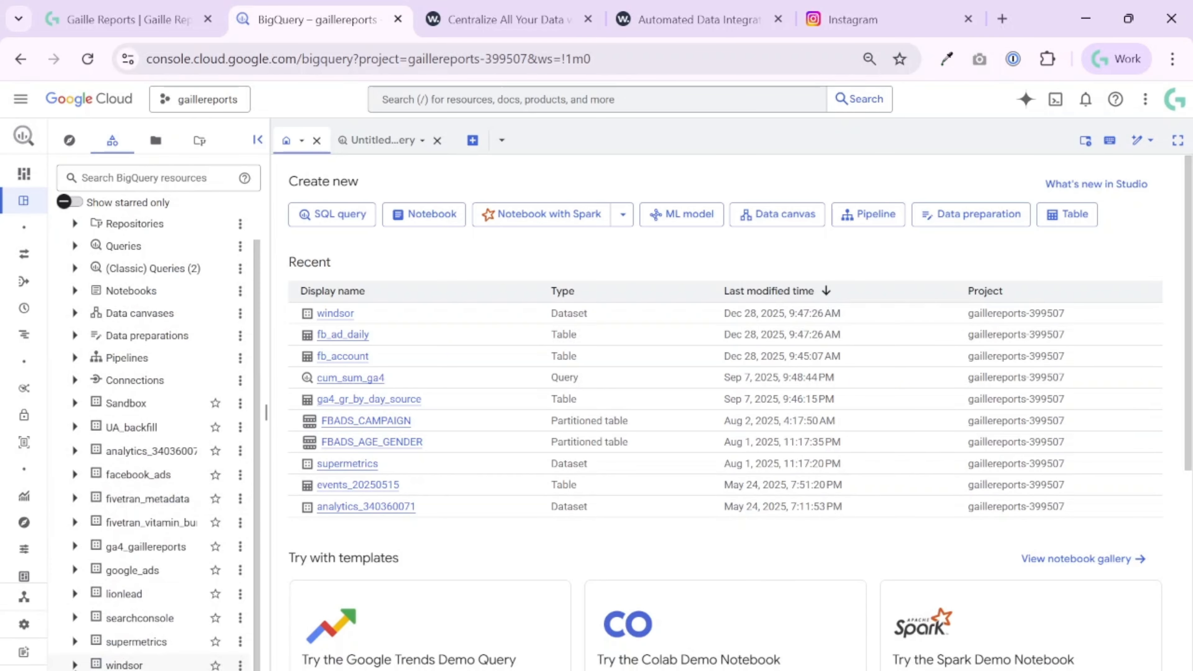
click(74, 664)
scroll(192, 525, down, 2)
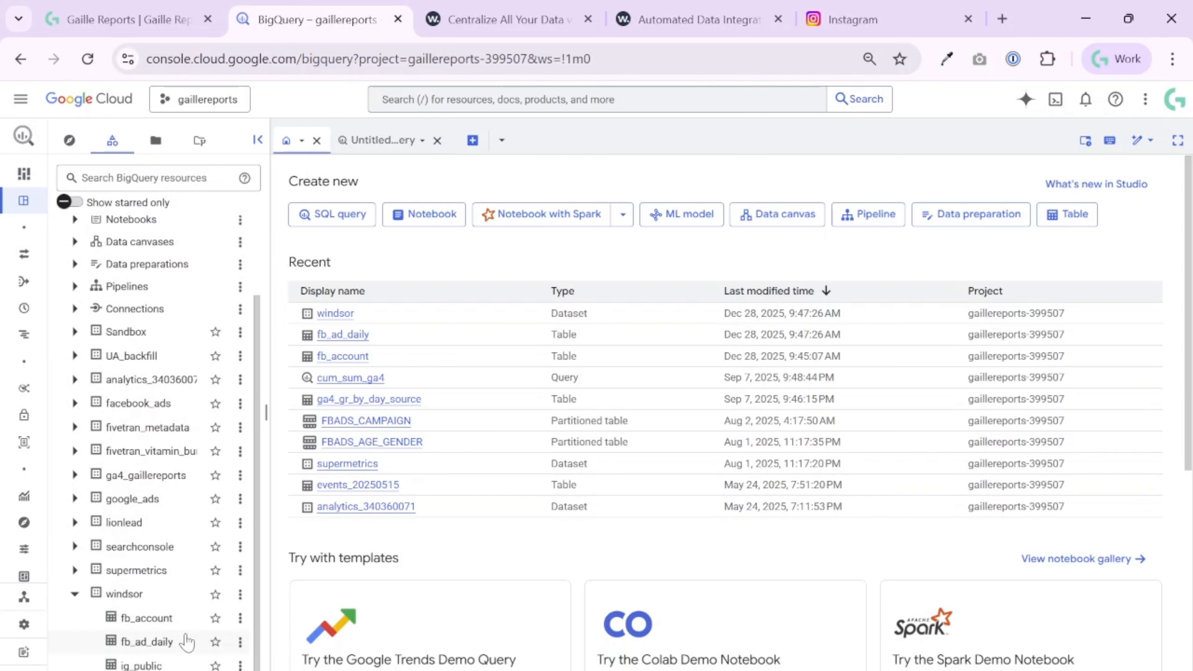
- Open the ig_public table, preview its rows across all columns and widen the profile_followers_count column
click(227, 665)
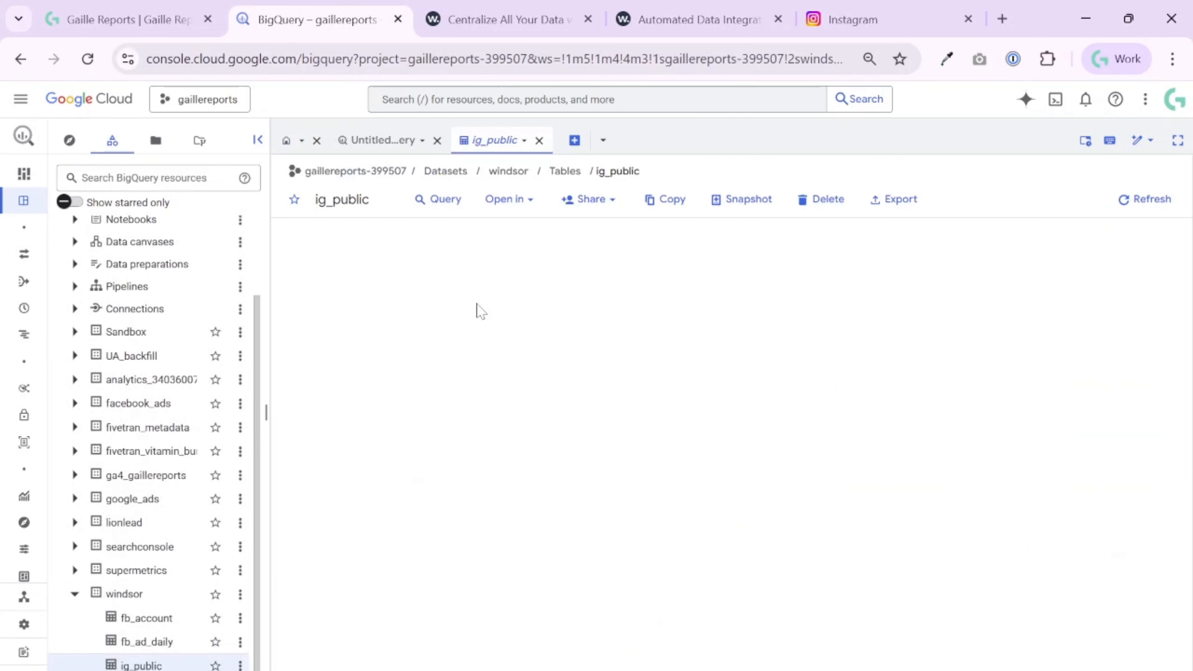
click(461, 245)
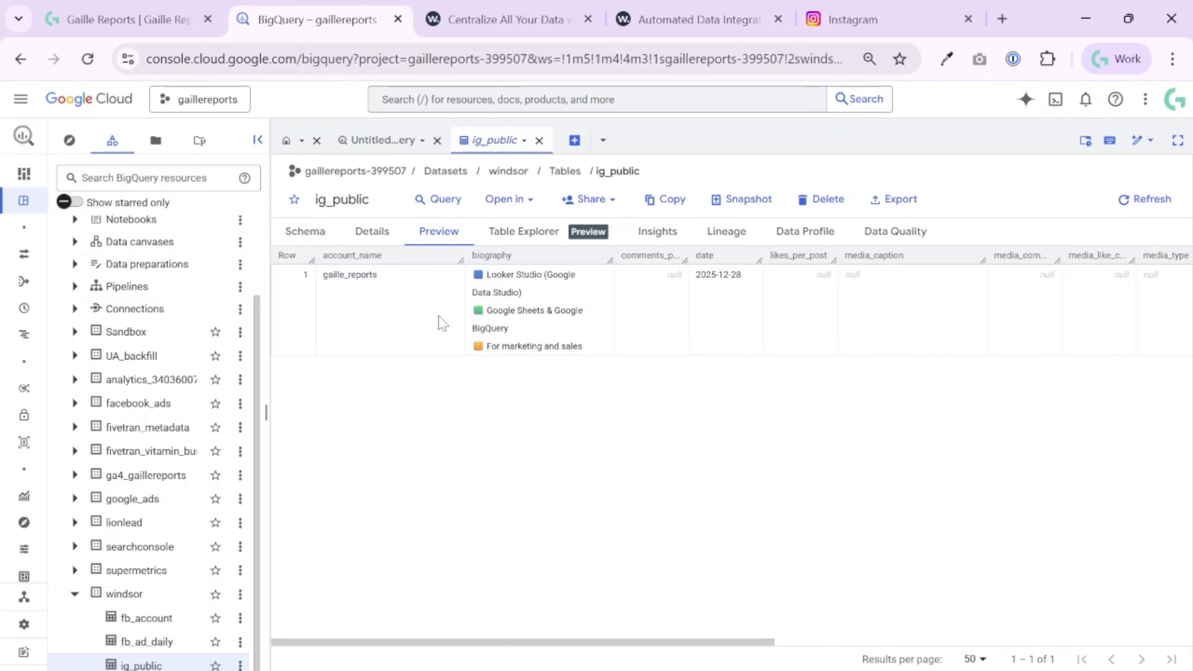
click(519, 28)
click(350, 8)
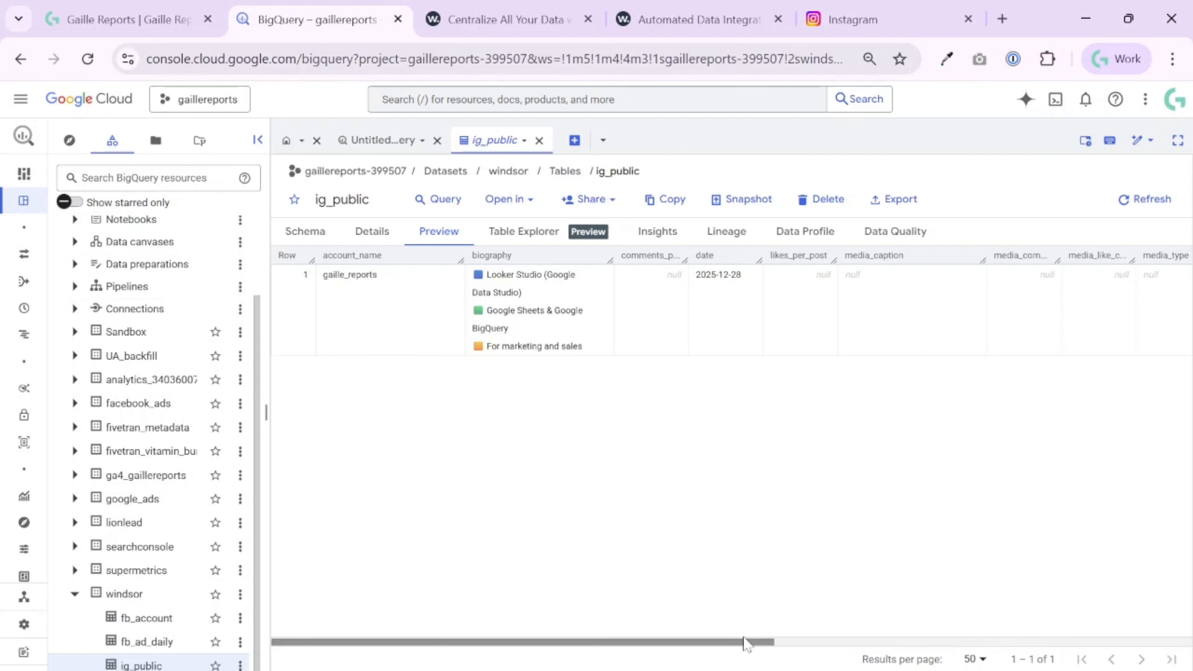
drag(746, 642, 840, 633)
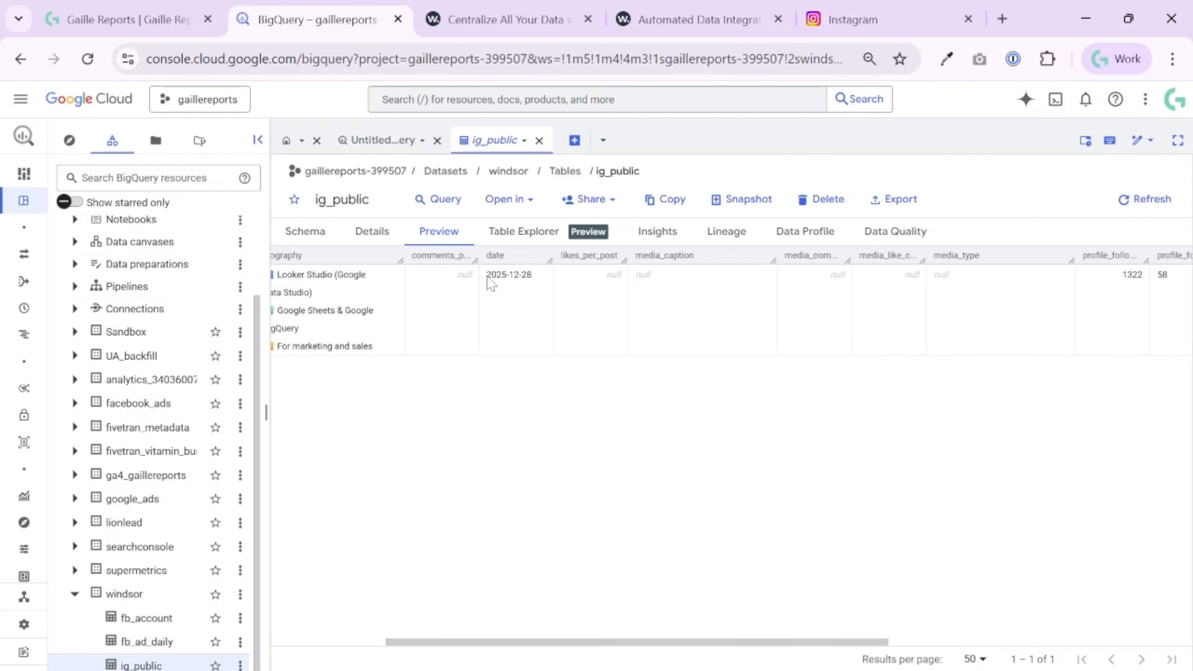
scroll(828, 653, right, 10)
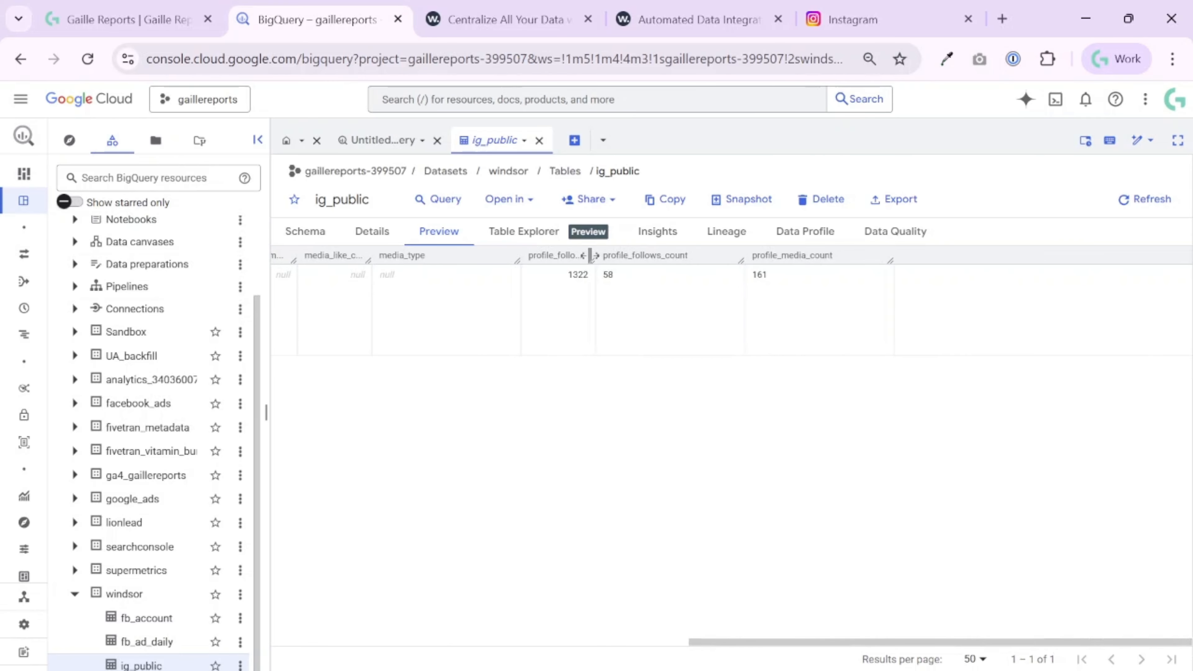
drag(591, 260, 660, 260)
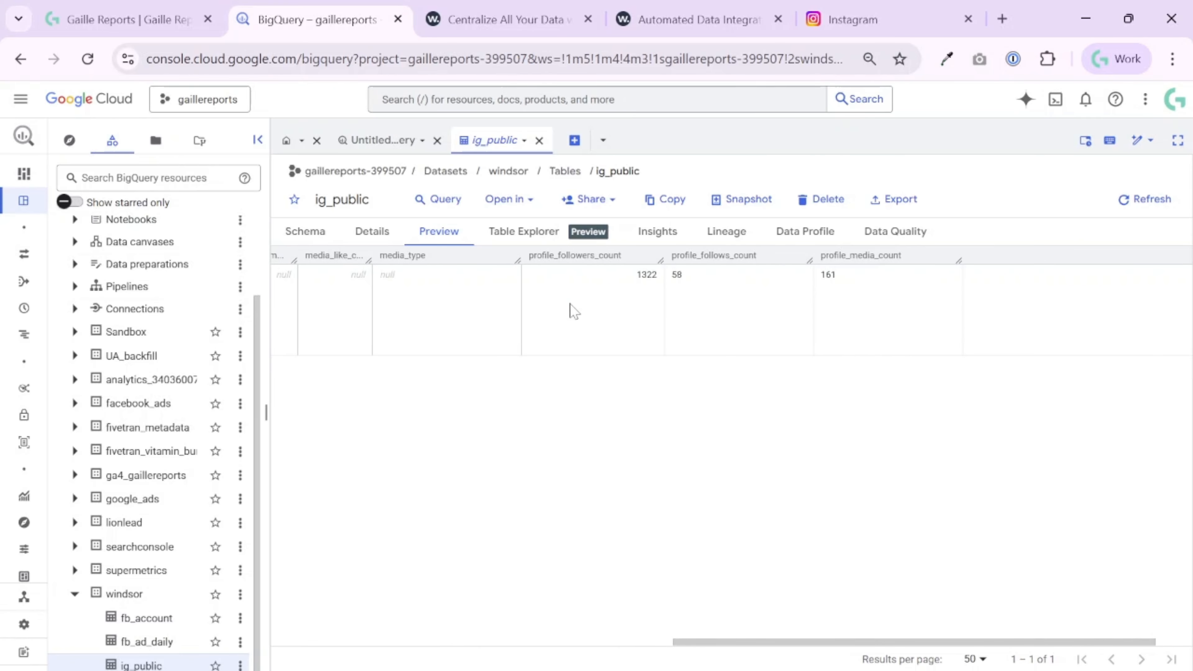
drag(788, 641, 433, 564)
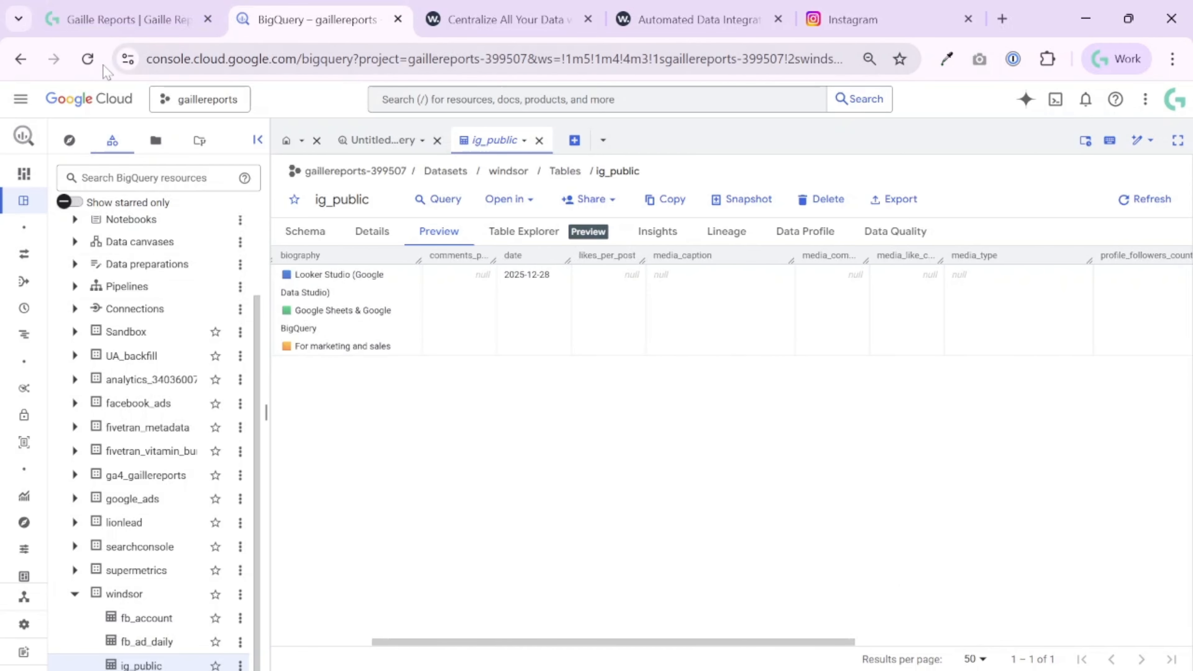
- Reload BigQuery, run a SELECT * query on the windsor.ig_public table with LIMIT 1000 and review the result columns
click(93, 63)
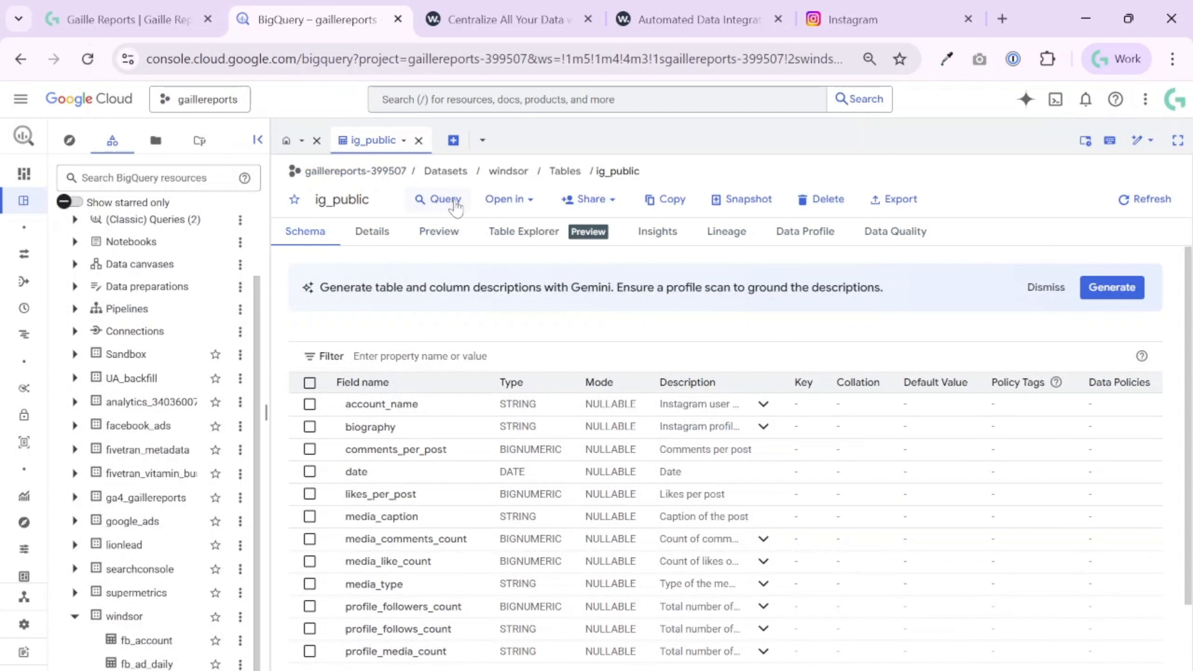
click(454, 202)
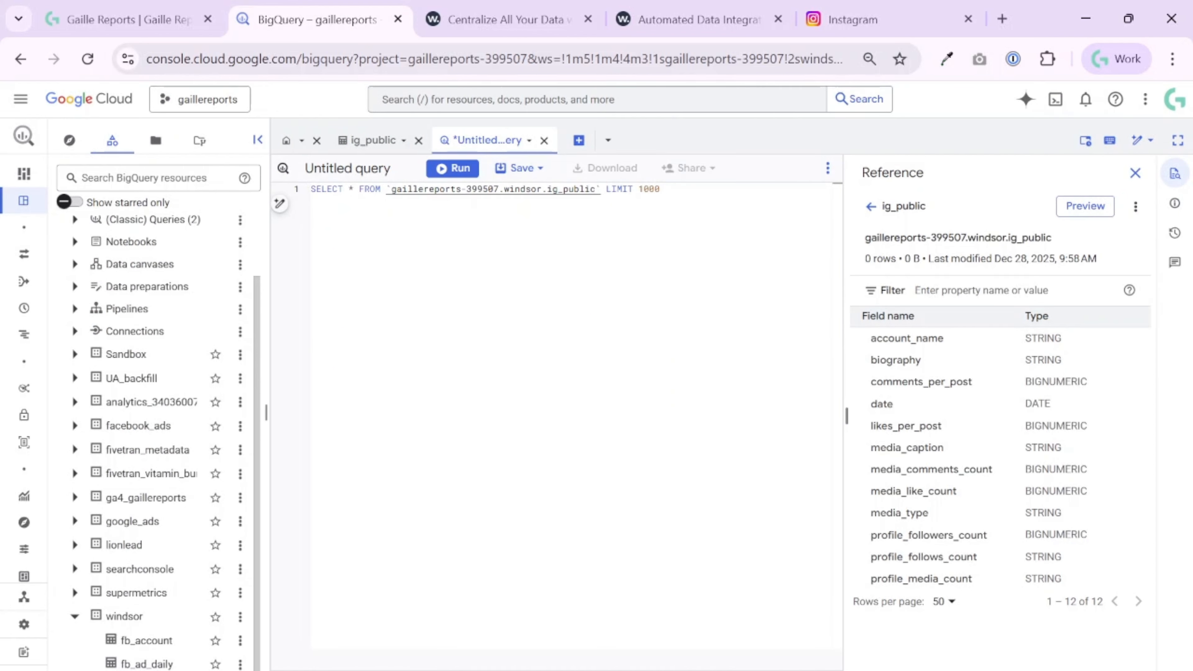
click(452, 168)
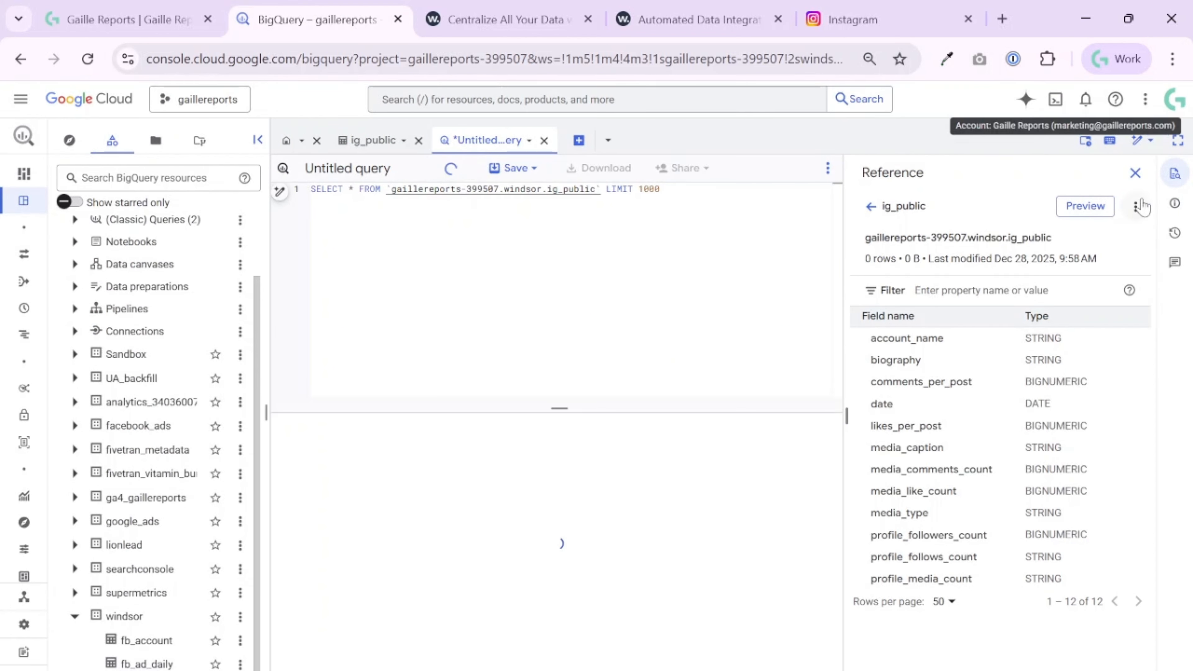
click(1135, 173)
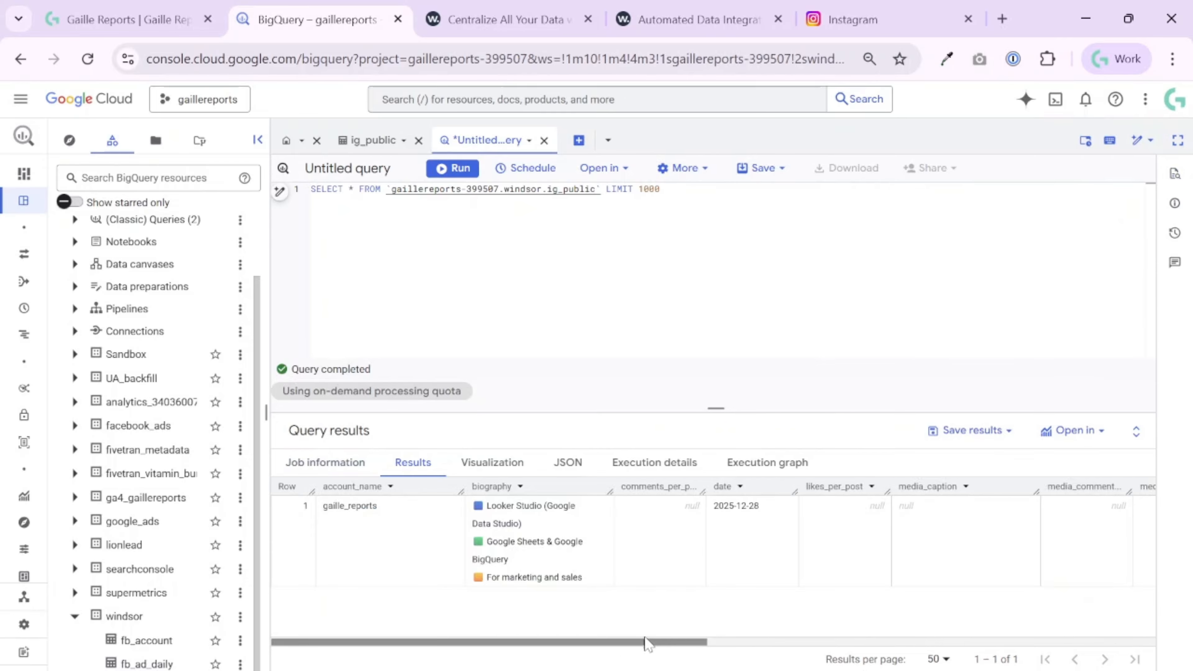
scroll(647, 643, right, 10)
scroll(771, 625, left, 10)
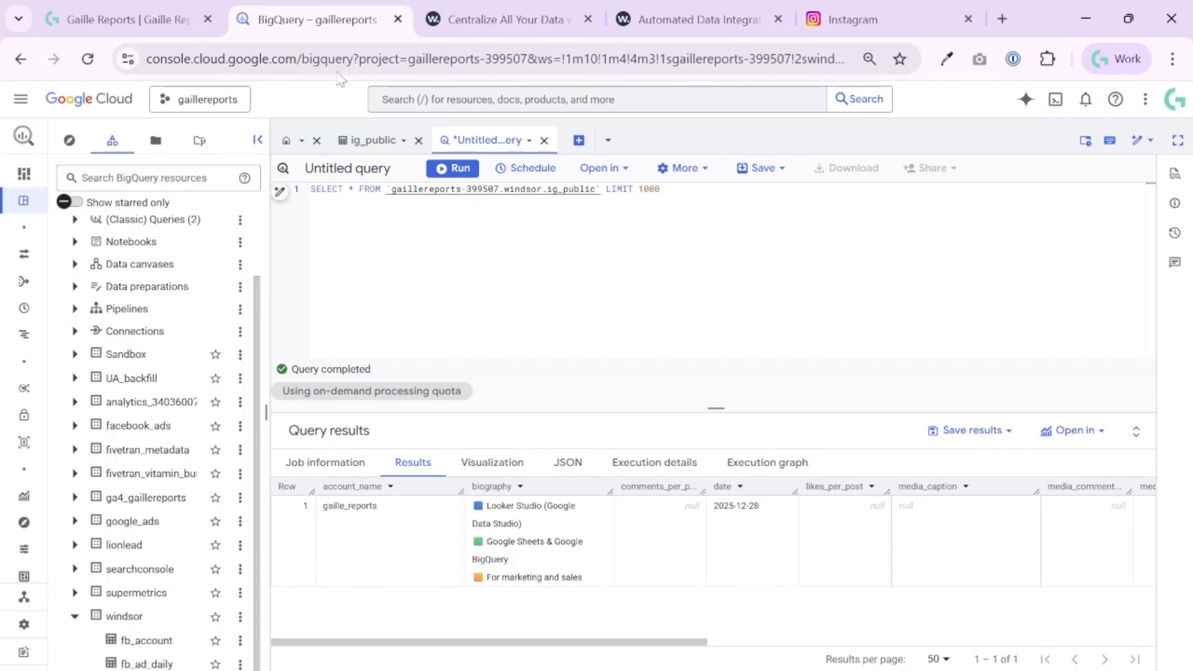
- Switch back to Windsor.ai and set the date range of the Instagram Public preview to Last 180 days
click(505, 19)
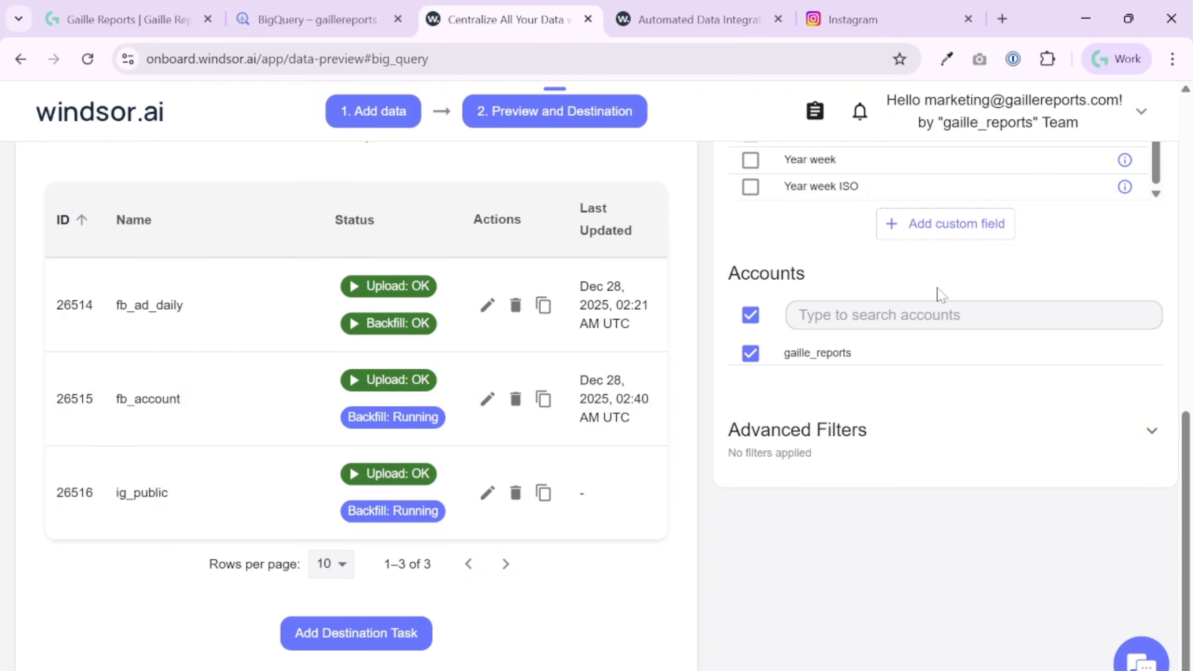
scroll(937, 293, up, 10)
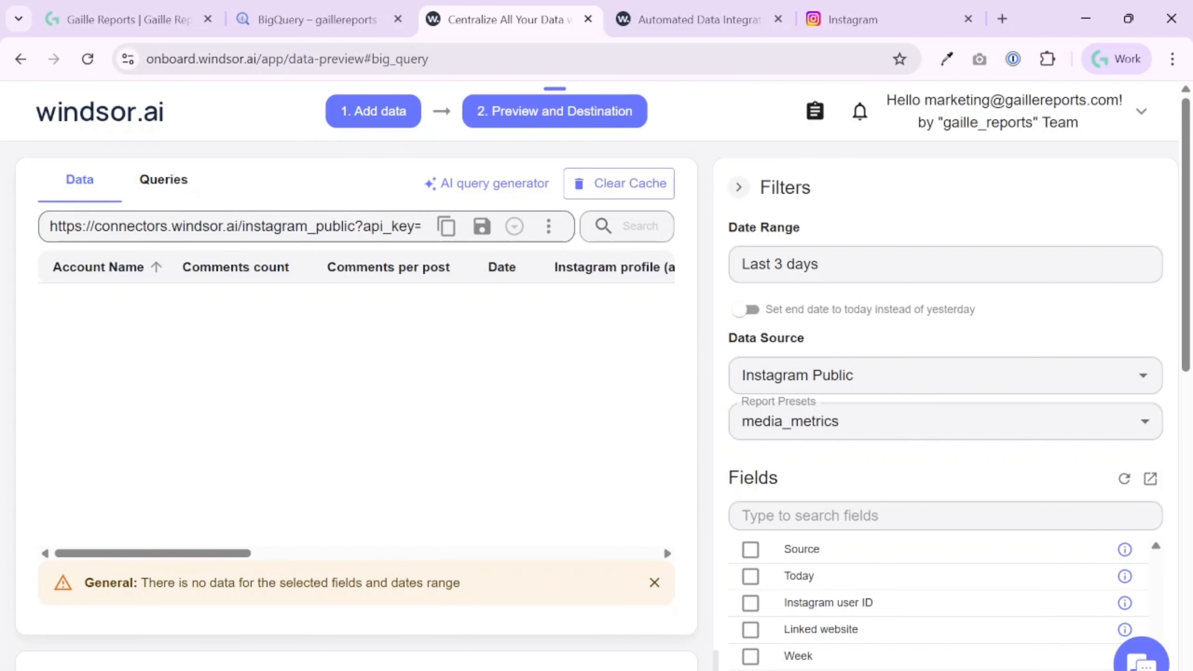
click(810, 272)
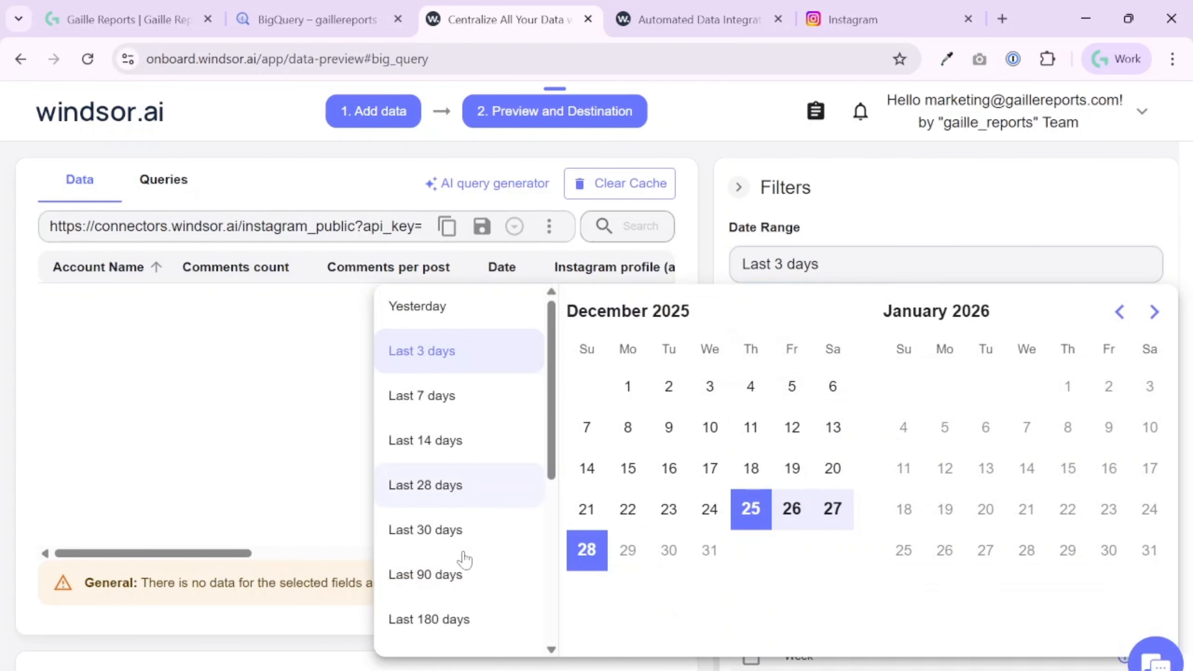
click(453, 622)
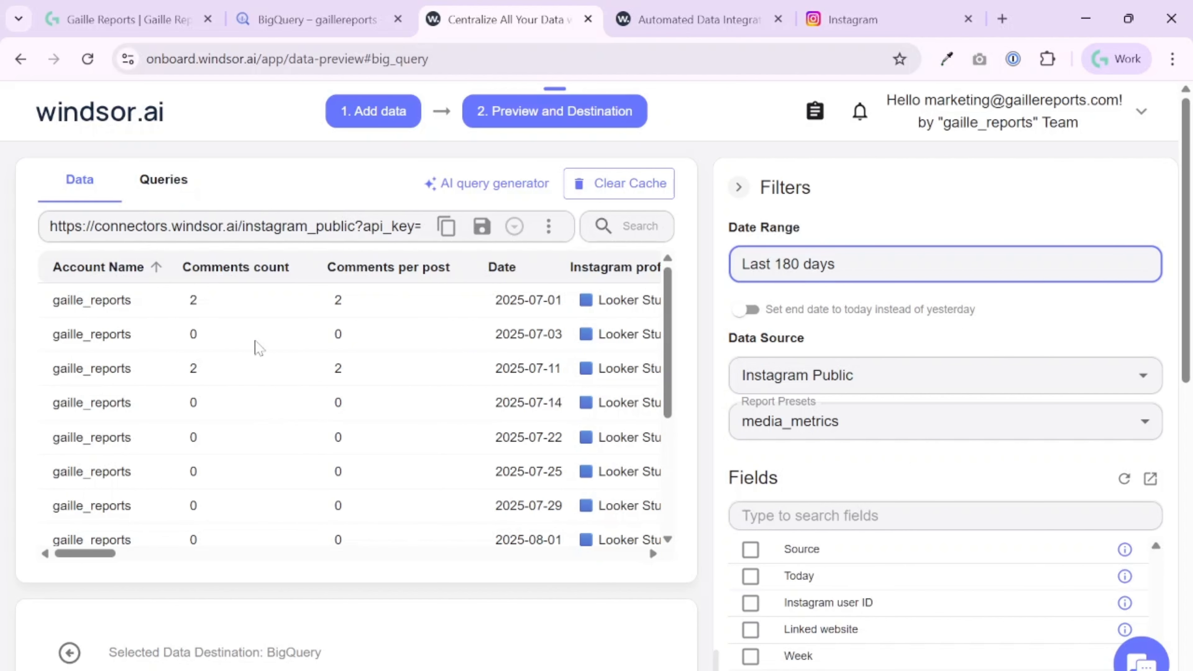
- Examine the preview table's post metrics, captions, media types and profile follower, follows and media counts across all rows
drag(112, 559, 219, 559)
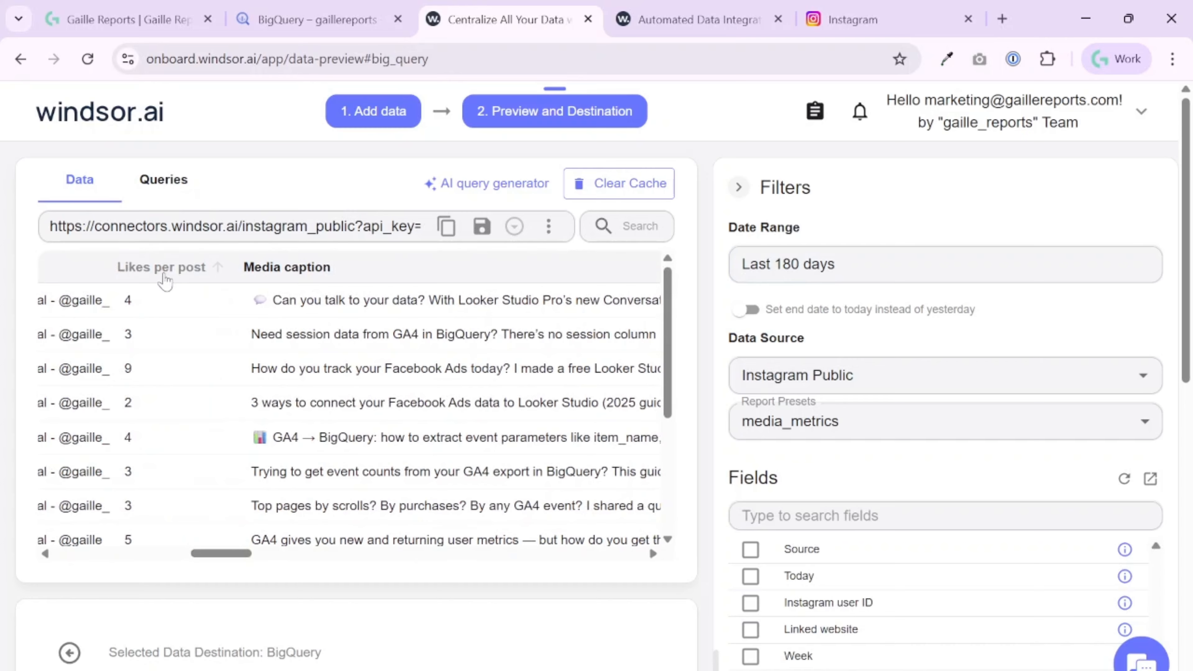
drag(200, 556, 551, 592)
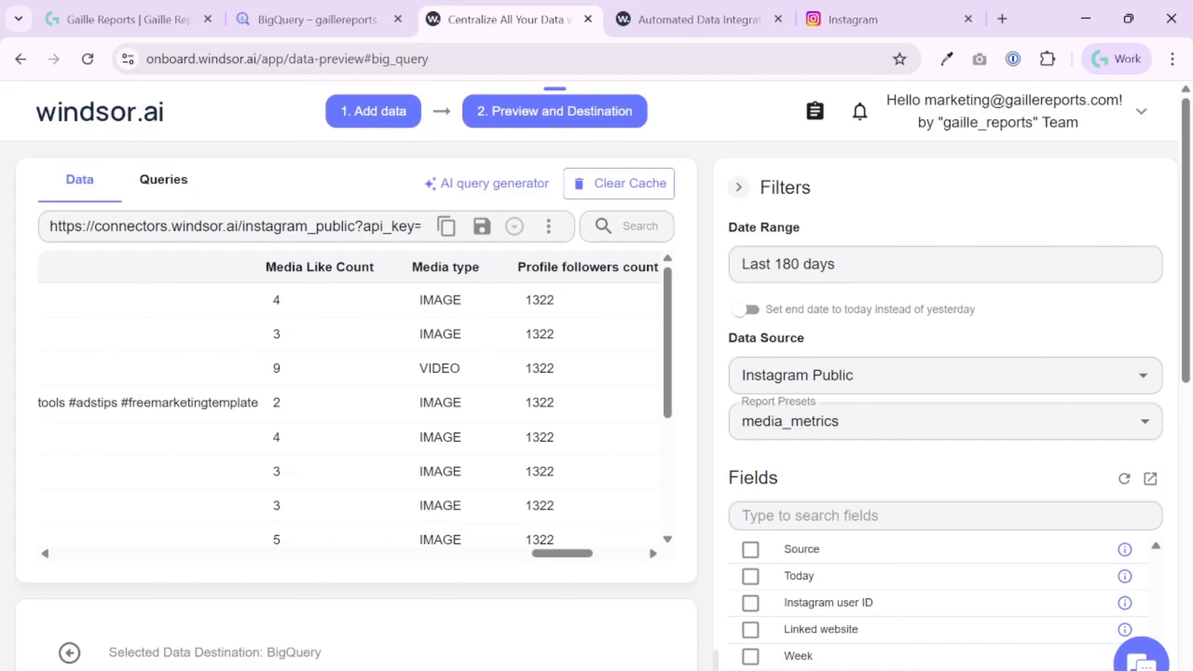
drag(568, 556, 593, 557)
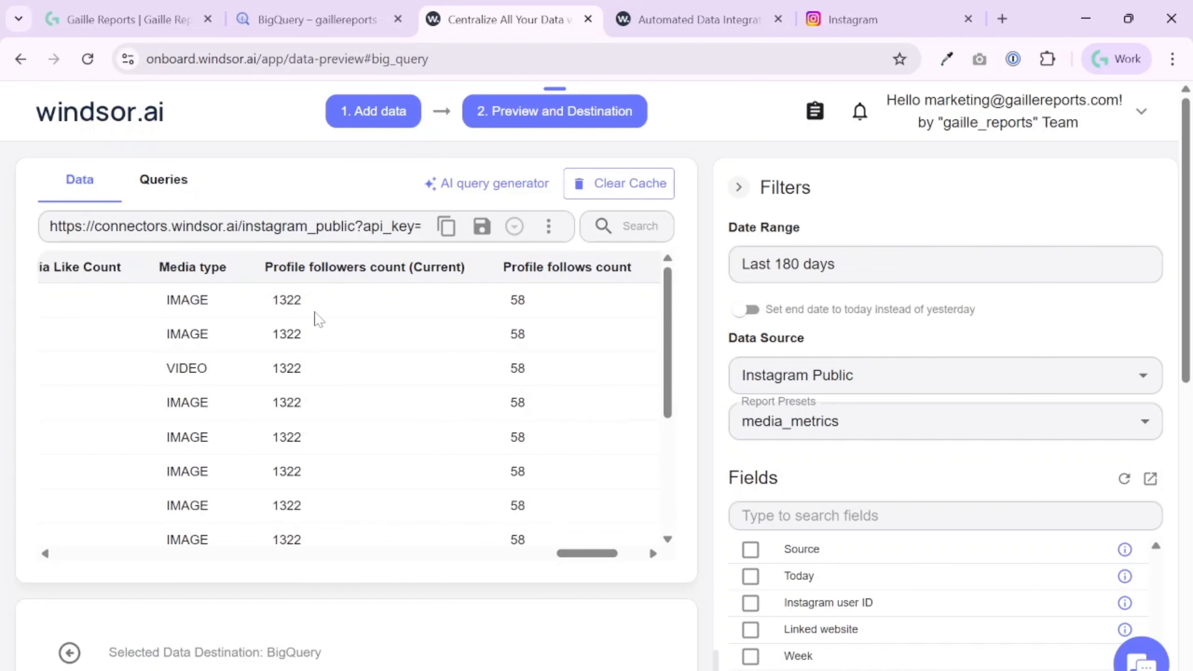
scroll(339, 371, right, 4)
scroll(339, 371, down, 4)
scroll(339, 371, left, 6)
scroll(340, 372, up, 3)
scroll(340, 371, down, 3)
scroll(340, 372, right, 6)
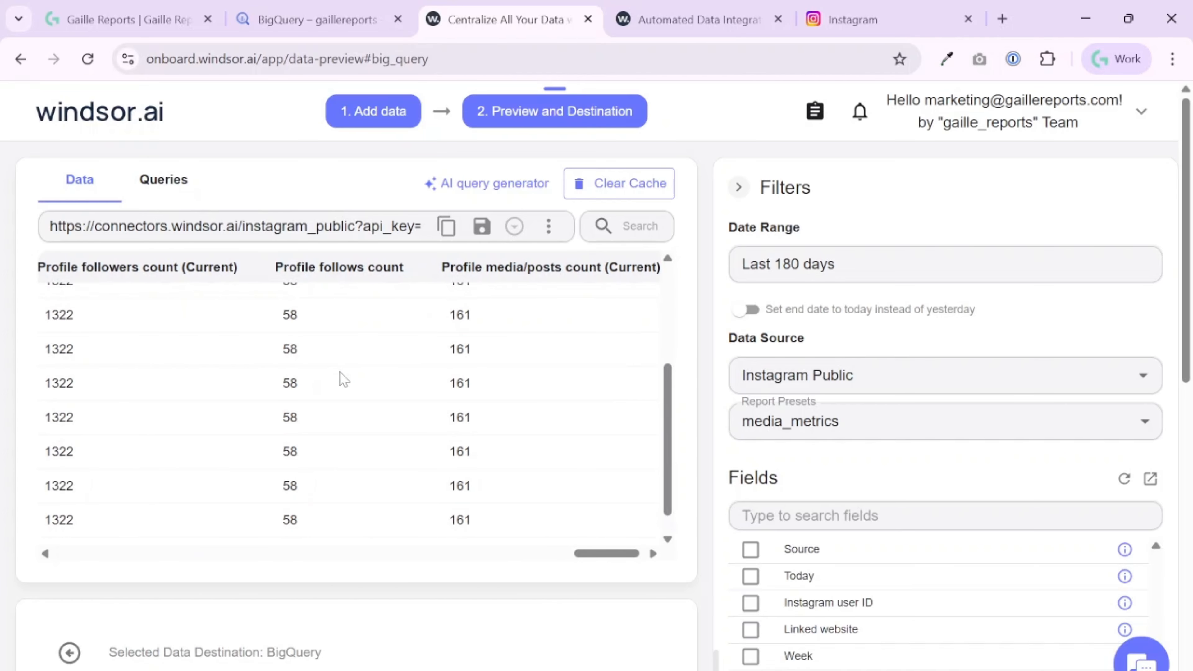
scroll(344, 379, up, 3)
scroll(344, 379, left, 5)
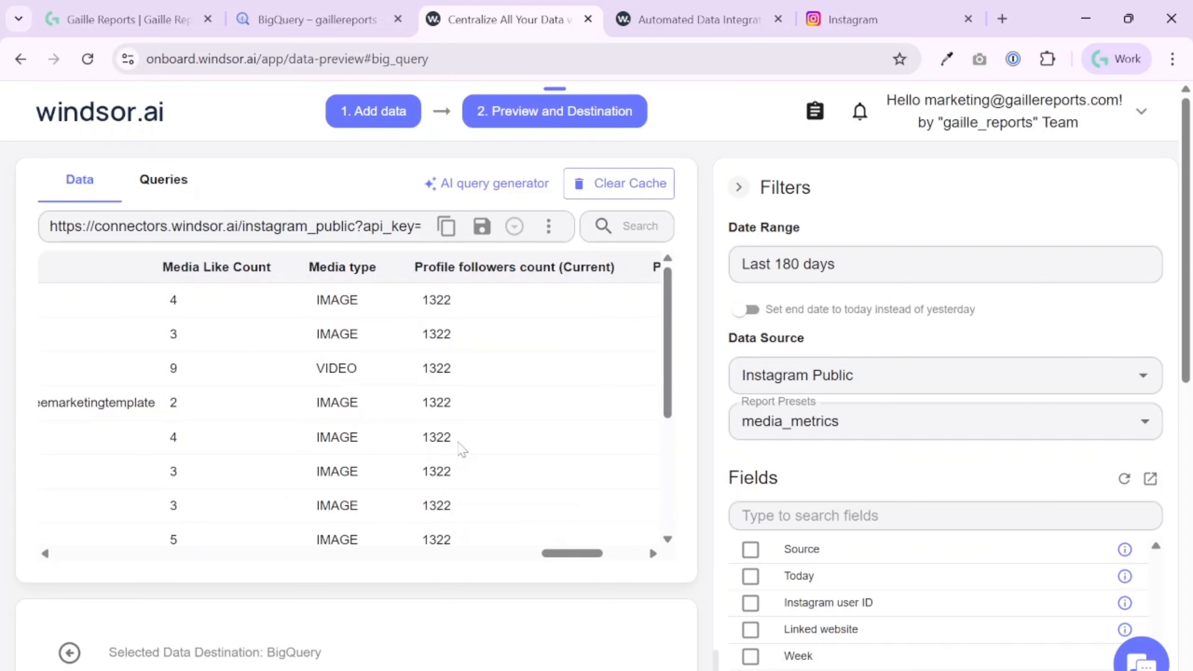
drag(549, 554, 612, 556)
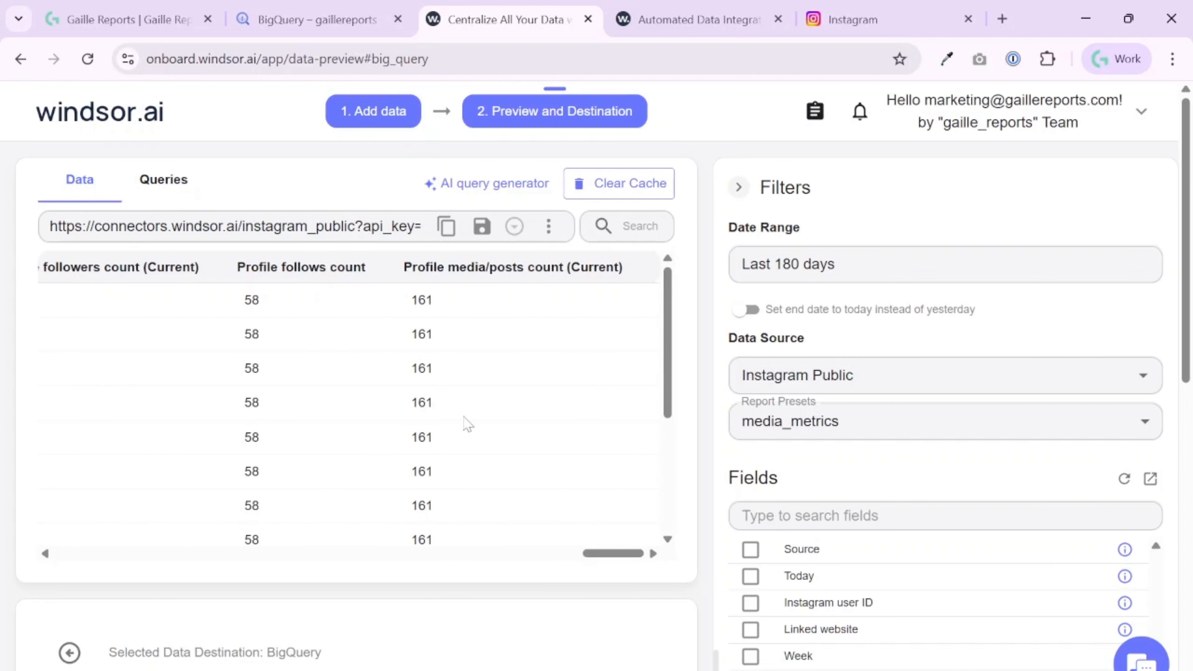
scroll(378, 399, down, 5)
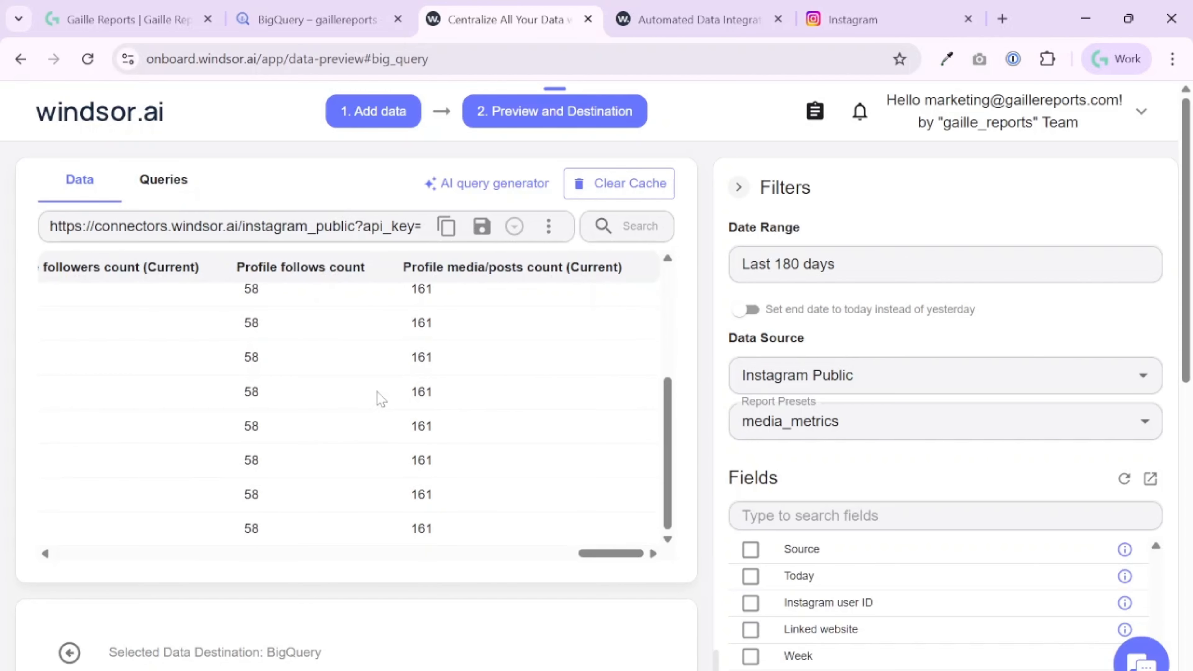
scroll(377, 398, left, 5)
scroll(377, 398, up, 4)
drag(587, 555, 91, 512)
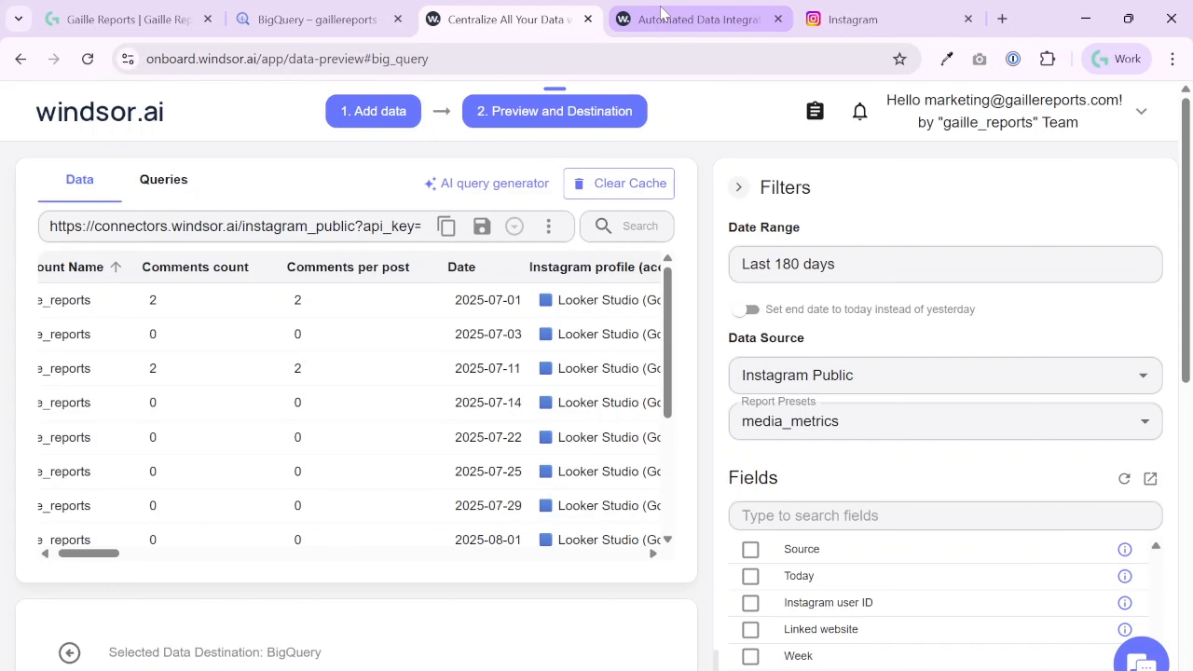
click(664, 17)
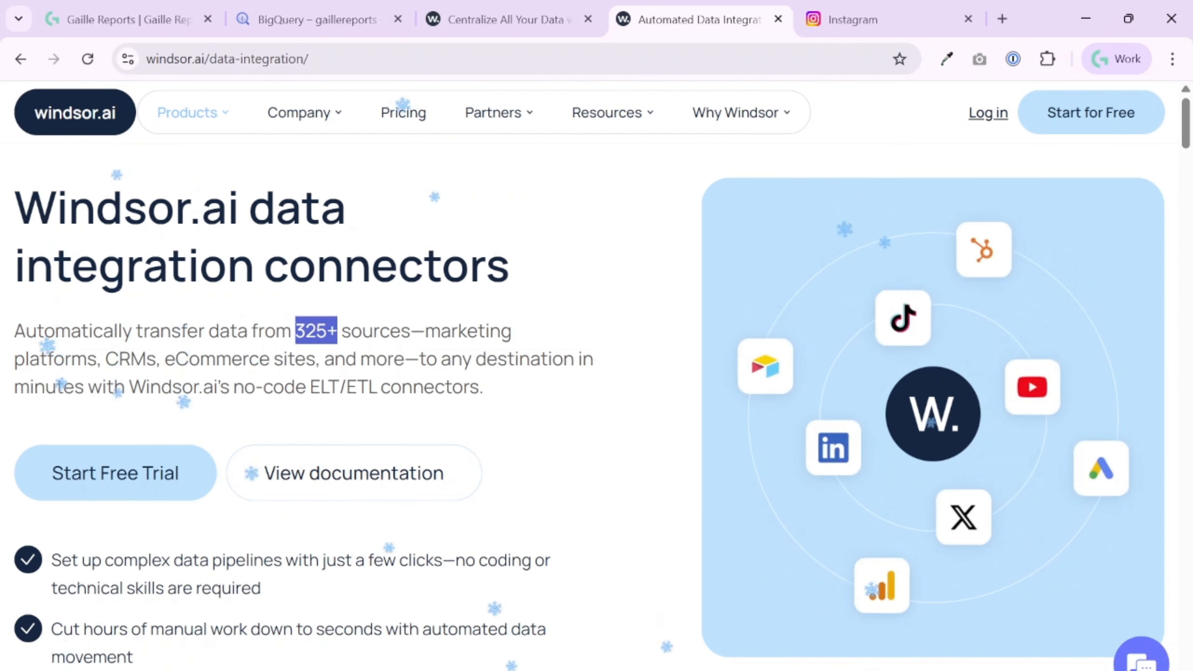
click(509, 15)
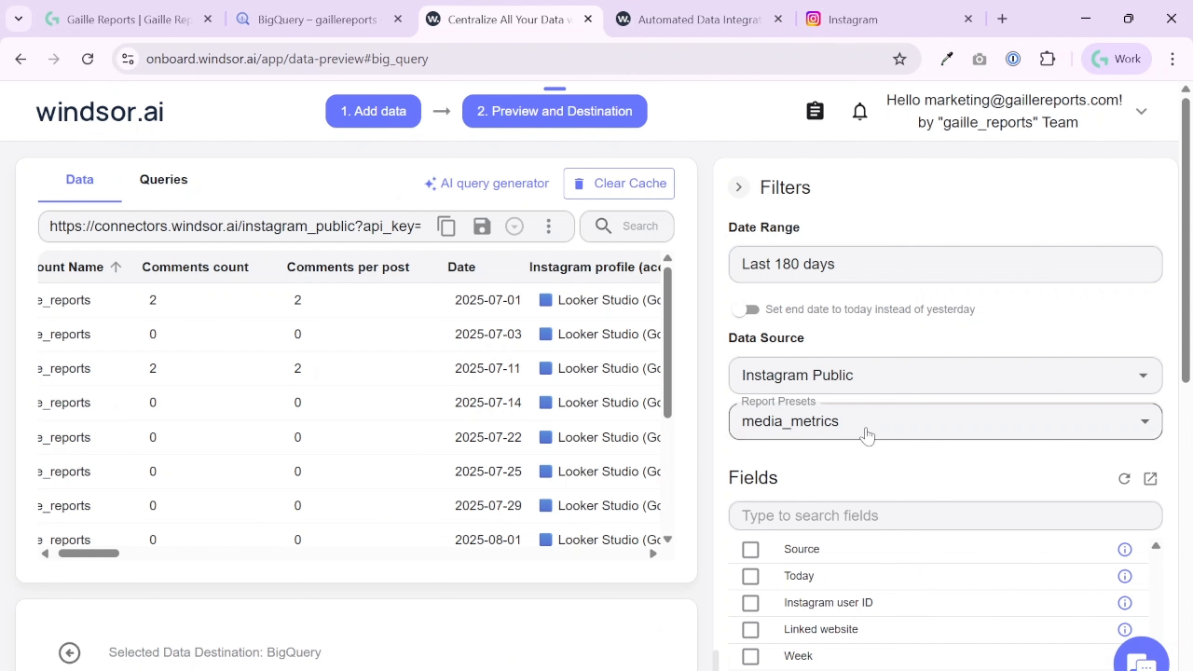
scroll(1025, 434, down, 5)
scroll(1025, 434, up, 5)
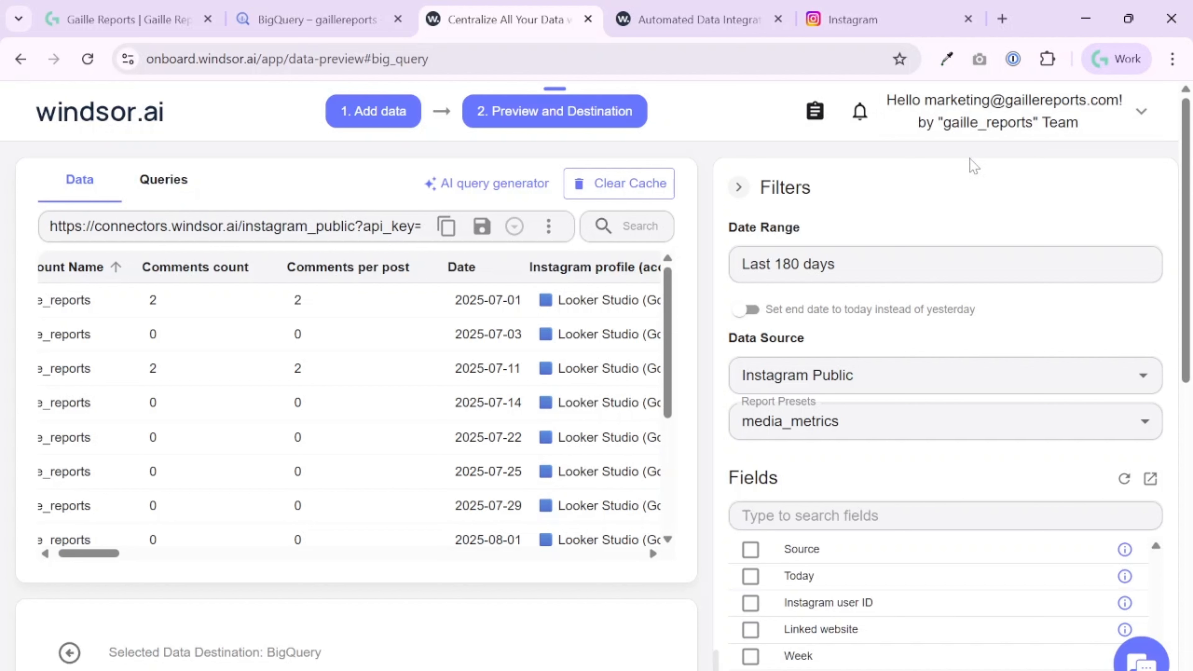
- Switch to the Gaille Reports website and browse its Looker Studio dashboard templates
mouse_move(311, 36)
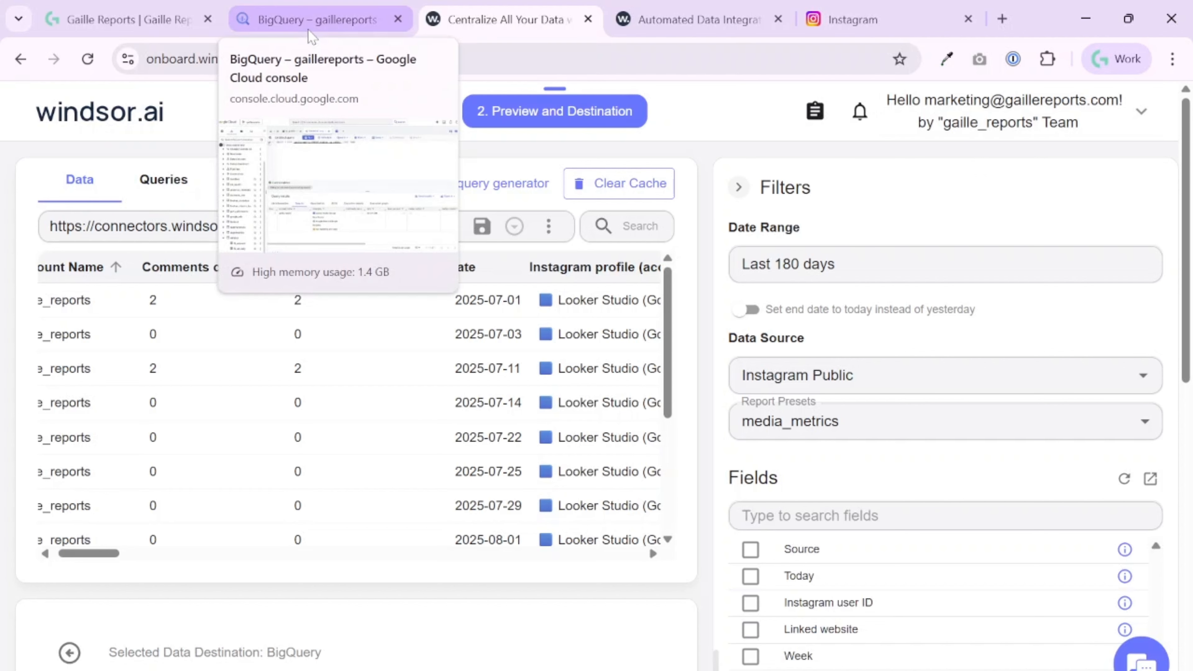
click(94, 19)
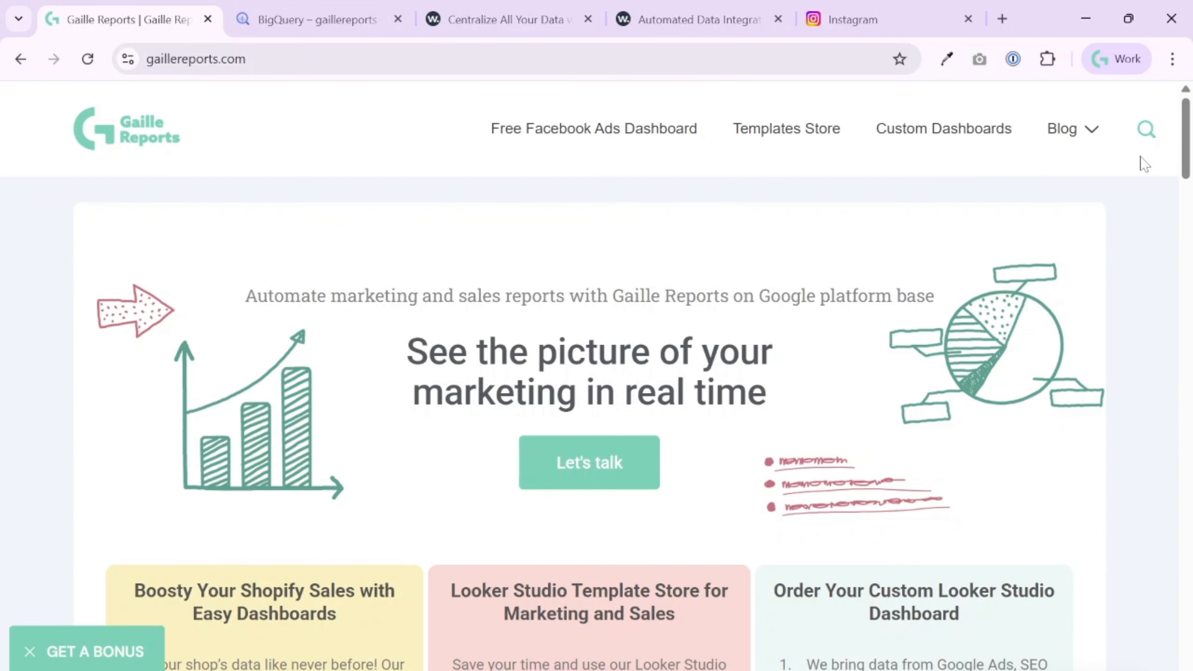
mouse_move(1052, 137)
scroll(780, 320, down, 10)
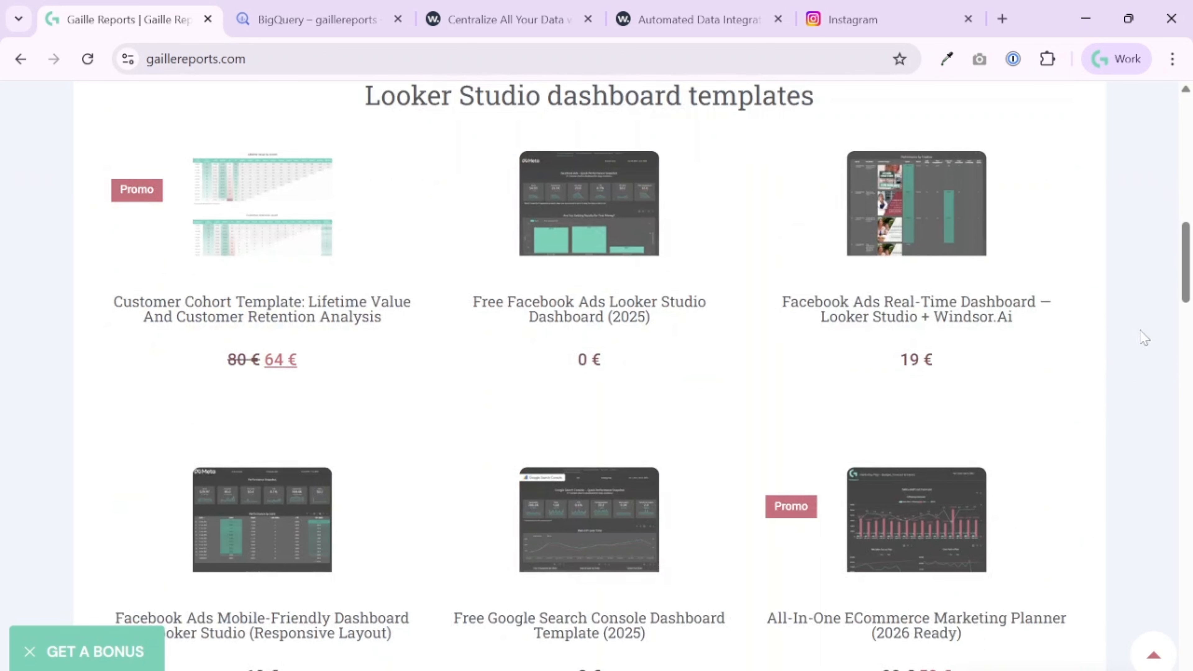